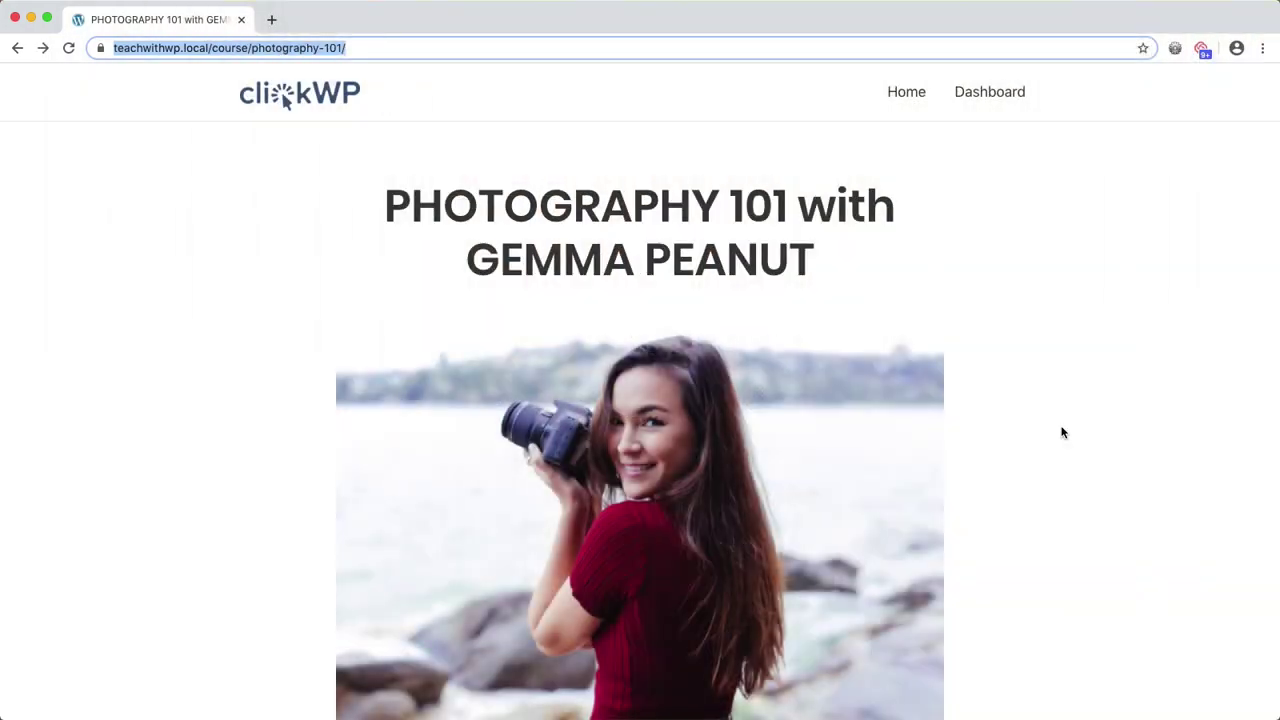
# Examine the Photography 101 course page, including its description, payment plans, chapter list and access to locked lessons.
pyautogui.scroll(-5, 1051, 443)
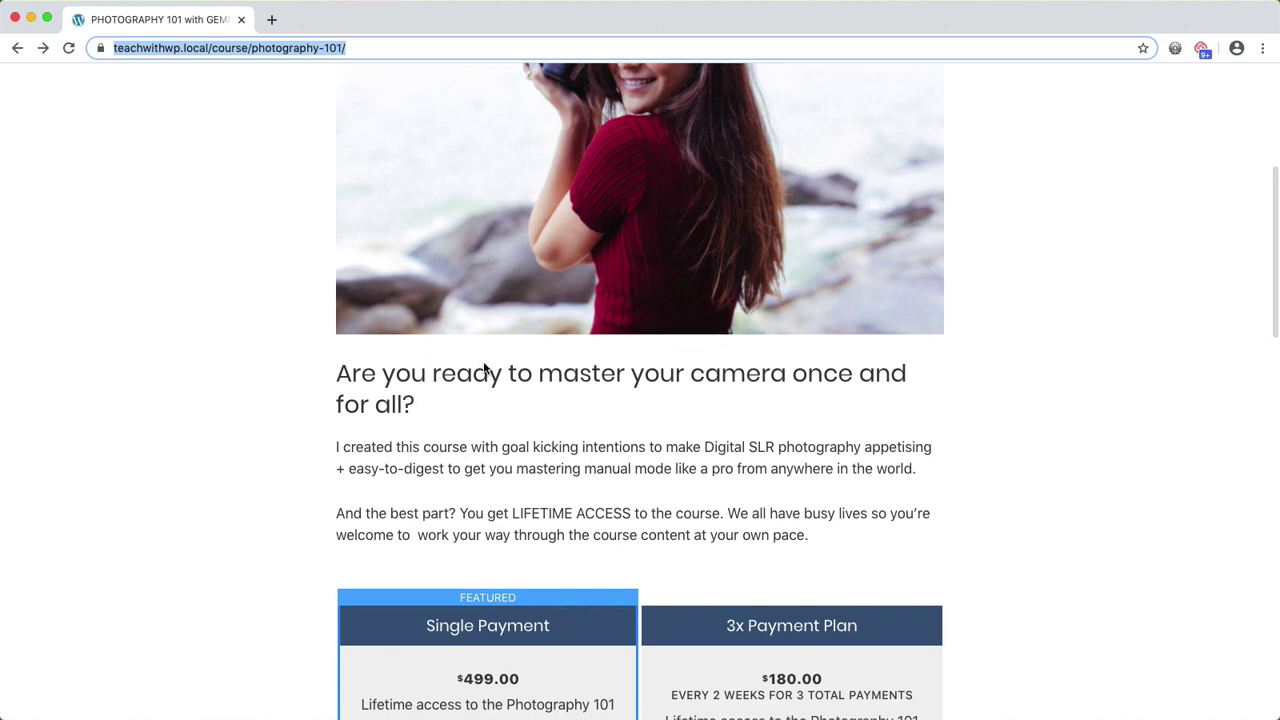
pyautogui.scroll(-1, 703, 421)
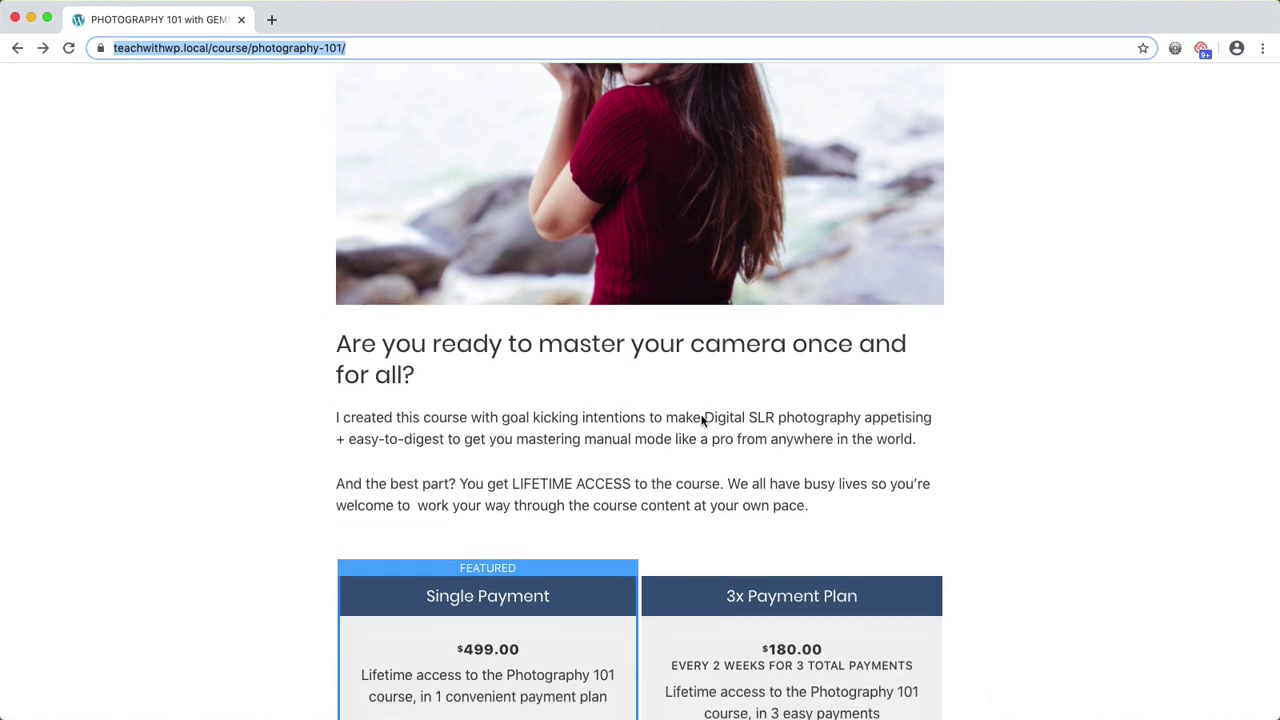
pyautogui.scroll(-5, 703, 421)
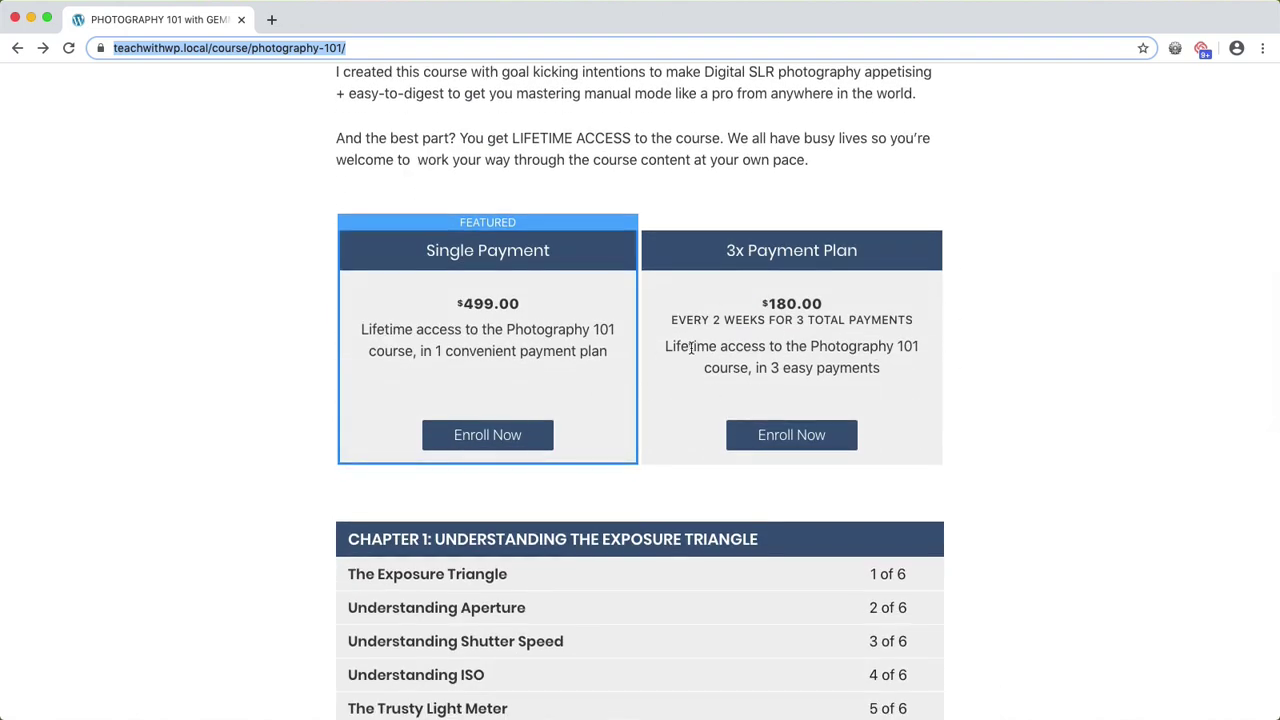
pyautogui.scroll(-8, 695, 355)
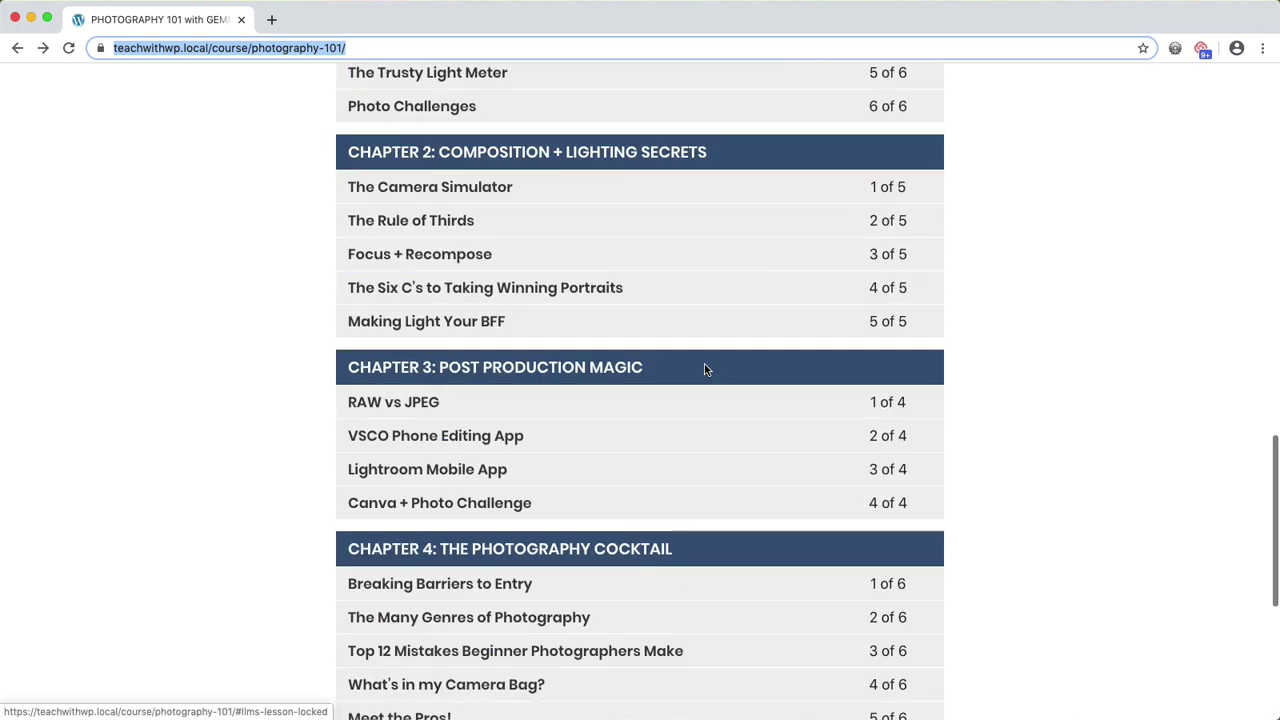
pyautogui.scroll(-6, 704, 370)
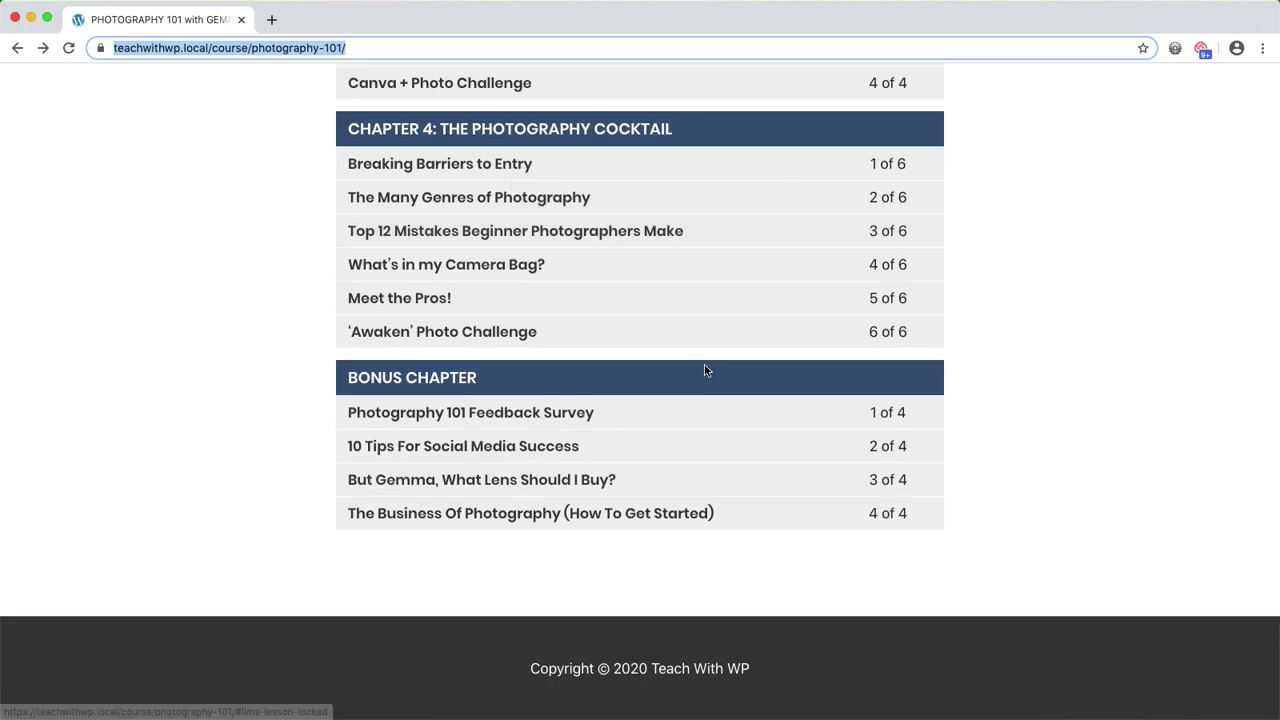
pyautogui.scroll(10, 704, 370)
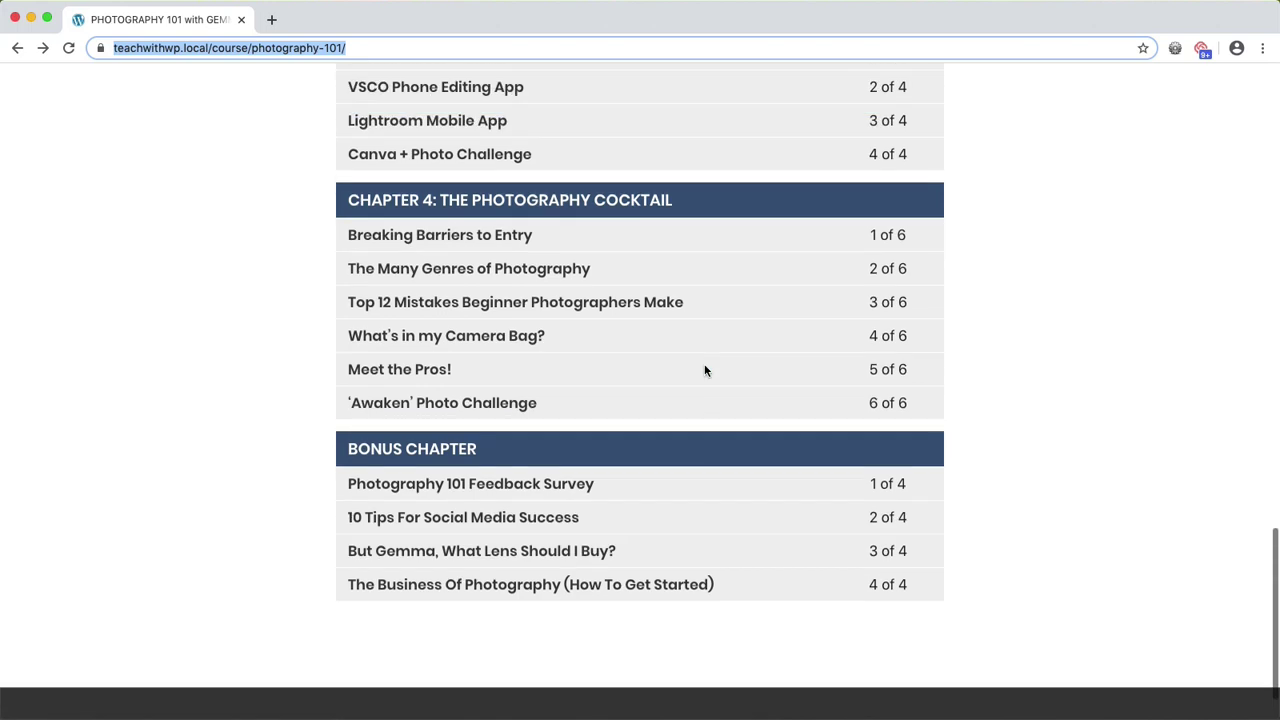
pyautogui.moveTo(700, 377)
pyautogui.scroll(1, 700, 377)
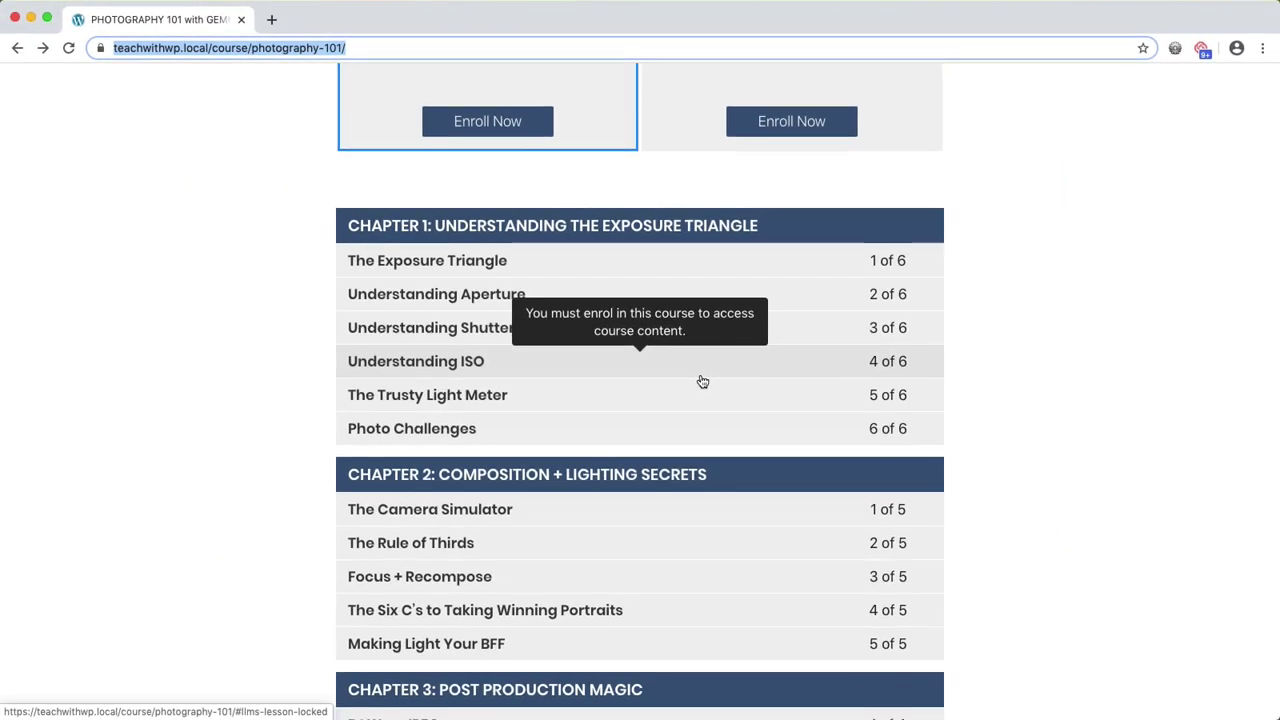
pyautogui.scroll(4, 734, 397)
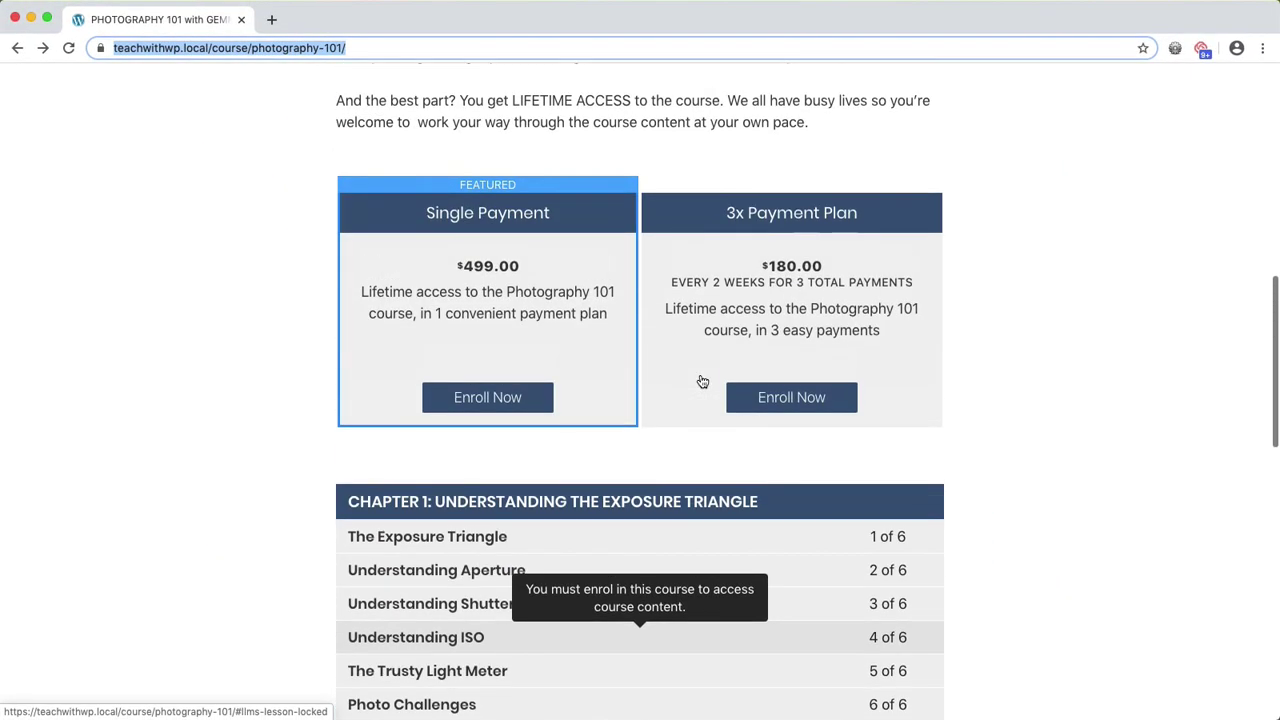
pyautogui.scroll(2, 702, 380)
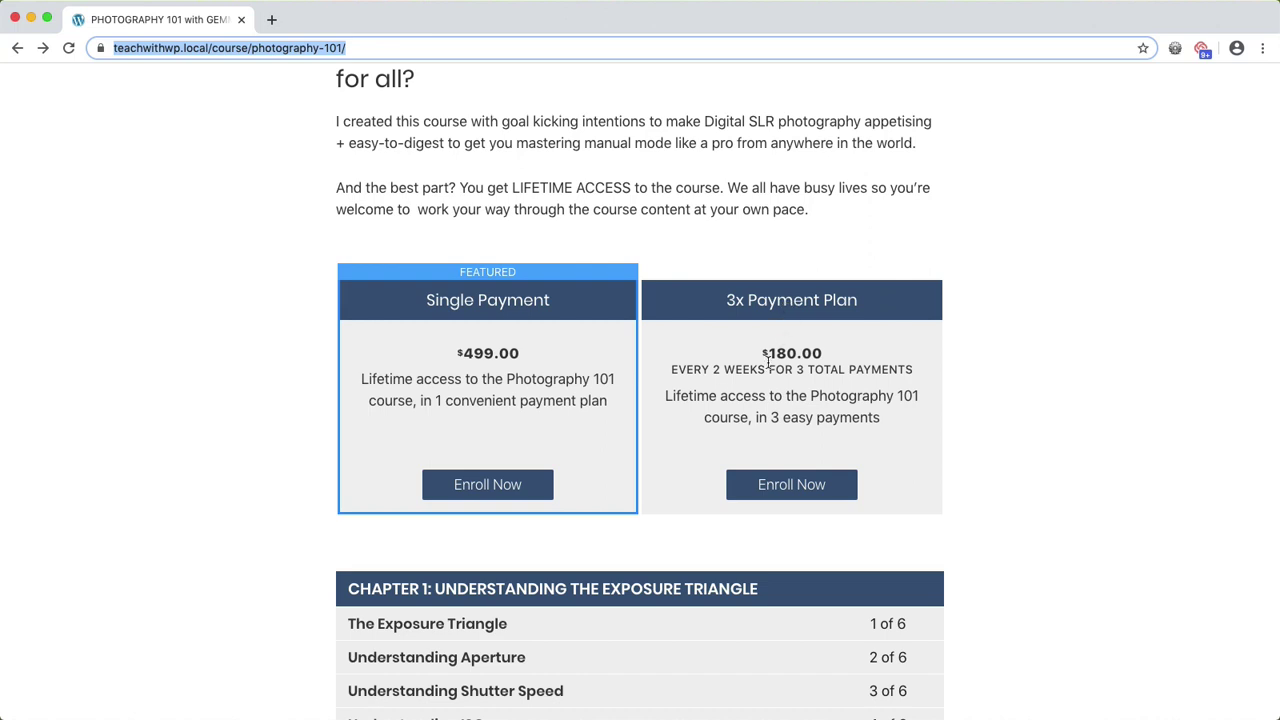
# Buy the course on the Single Payment plan, entering the card details and accepting the terms, and dismiss the enrollment notification.
pyautogui.click(519, 486)
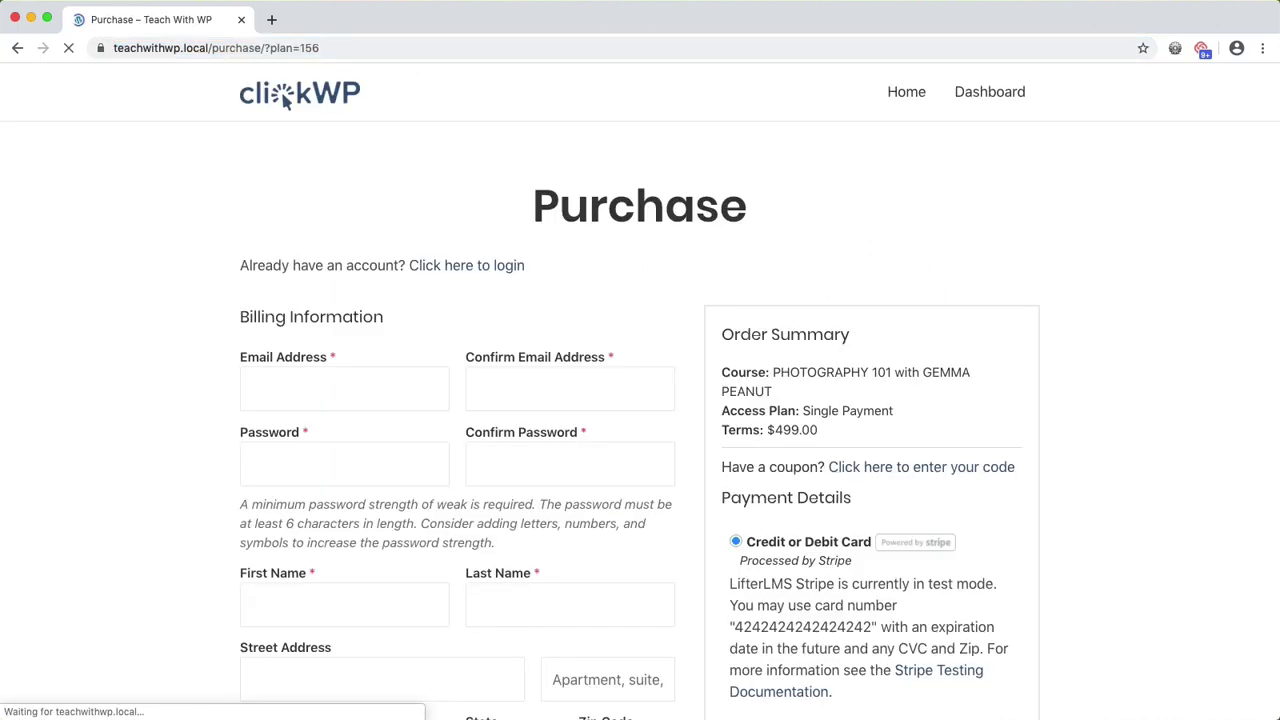
pyautogui.scroll(-5, 285, 97)
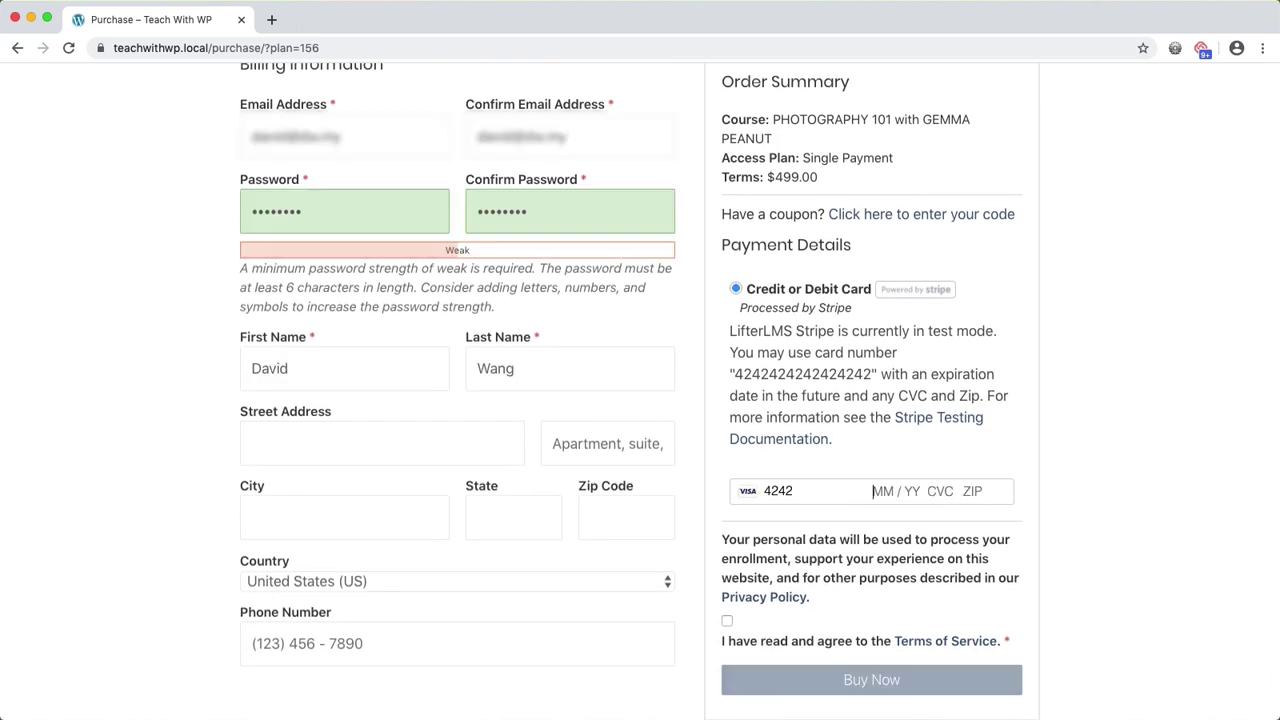
pyautogui.write('0242')
pyautogui.write('242')
pyautogui.write('42424')
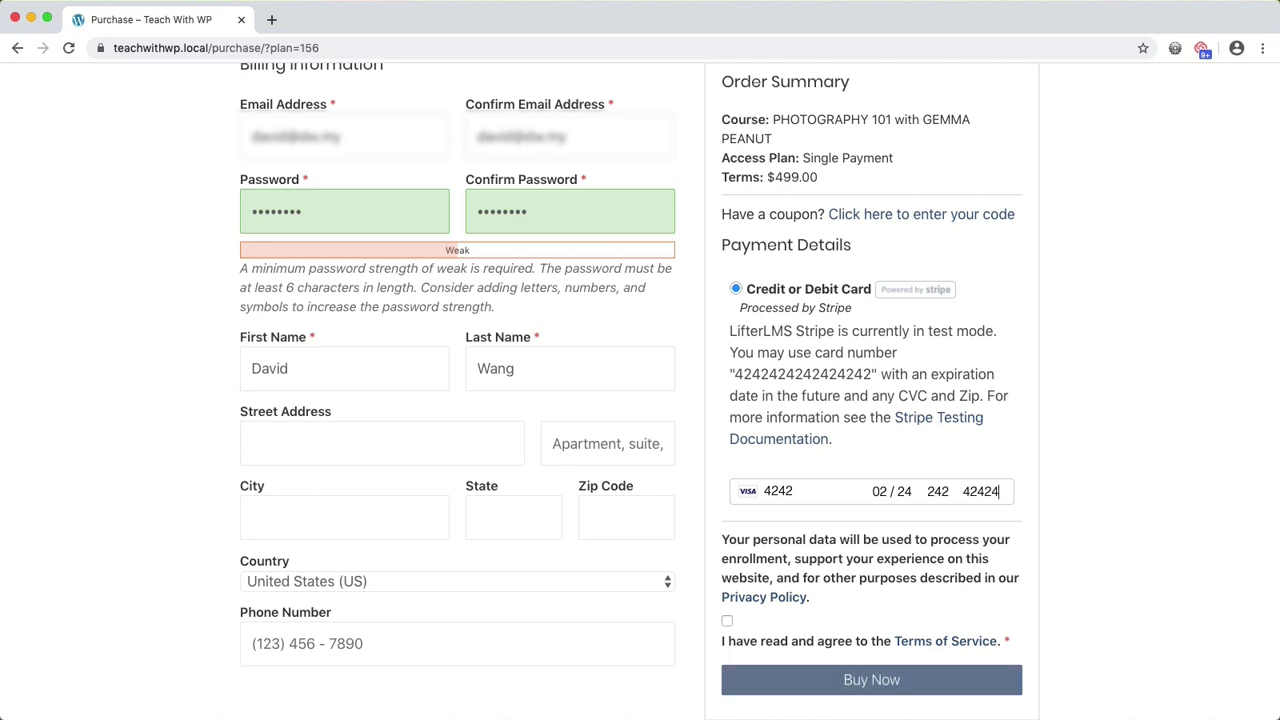
pyautogui.click(727, 621)
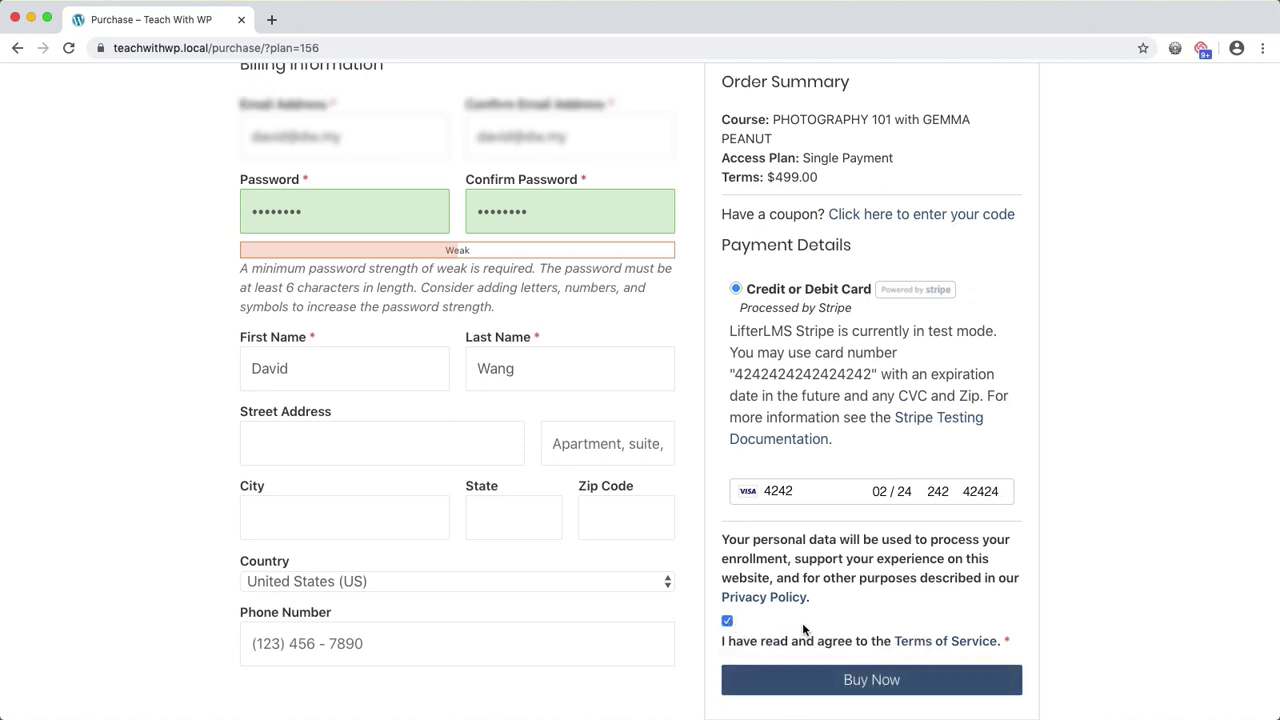
pyautogui.click(864, 680)
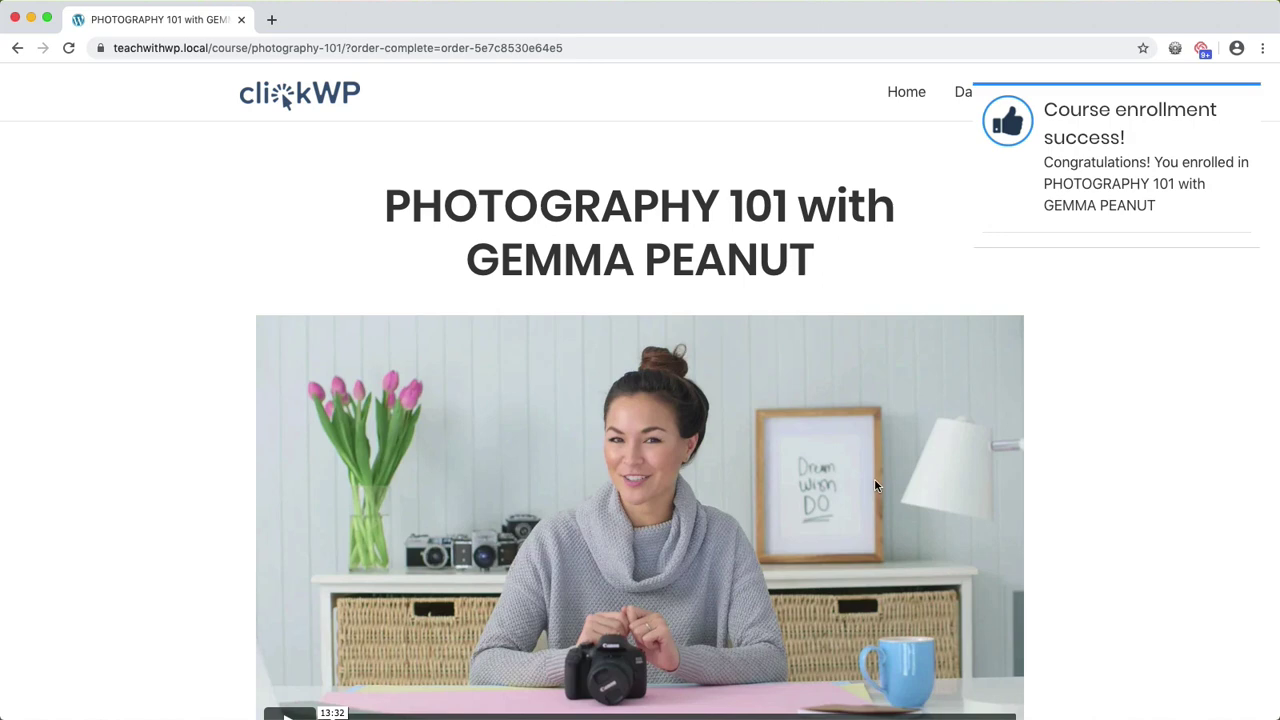
pyautogui.moveTo(1082, 205)
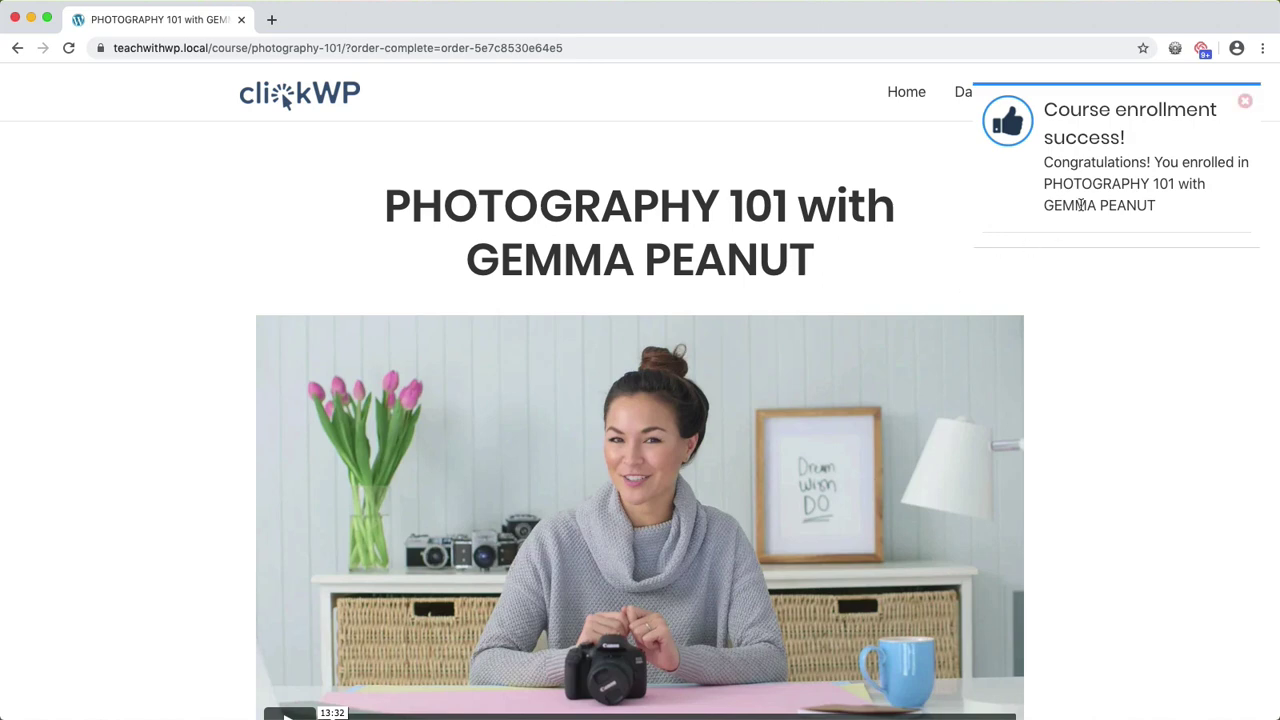
pyautogui.click(1245, 103)
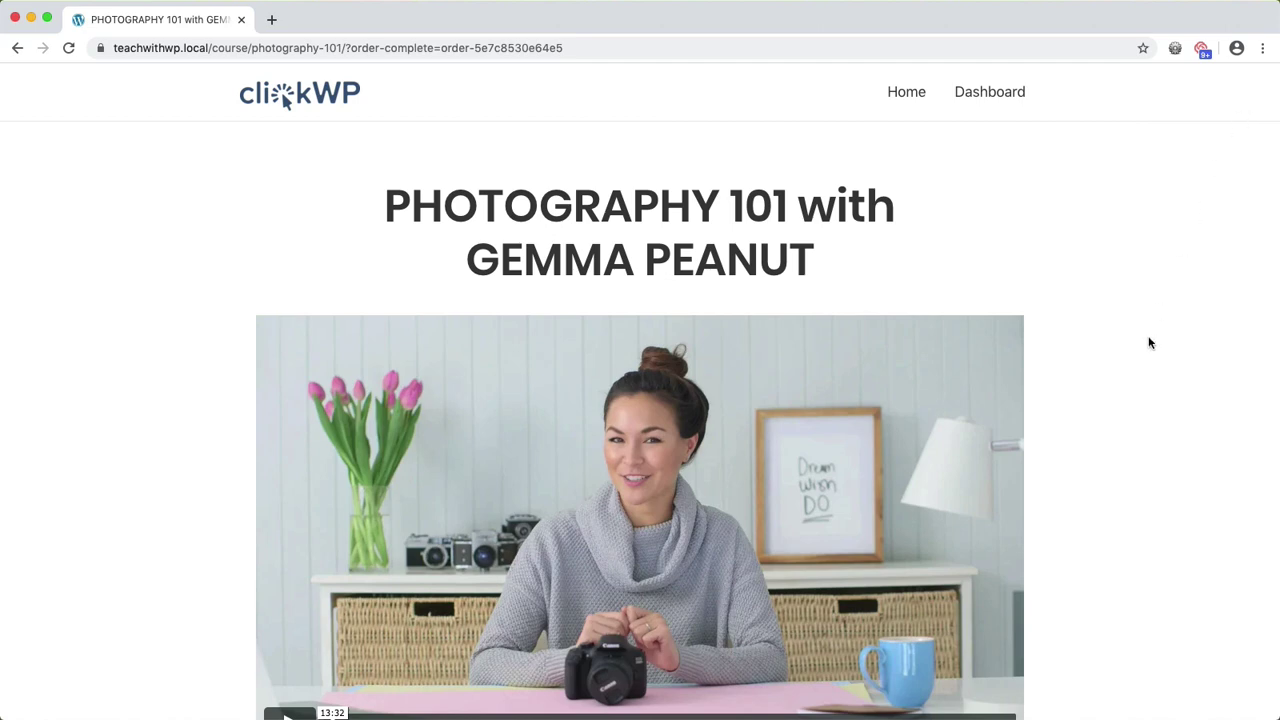
# Open the student dashboard and review its My Courses and My Achievements sections.
pyautogui.click(1008, 100)
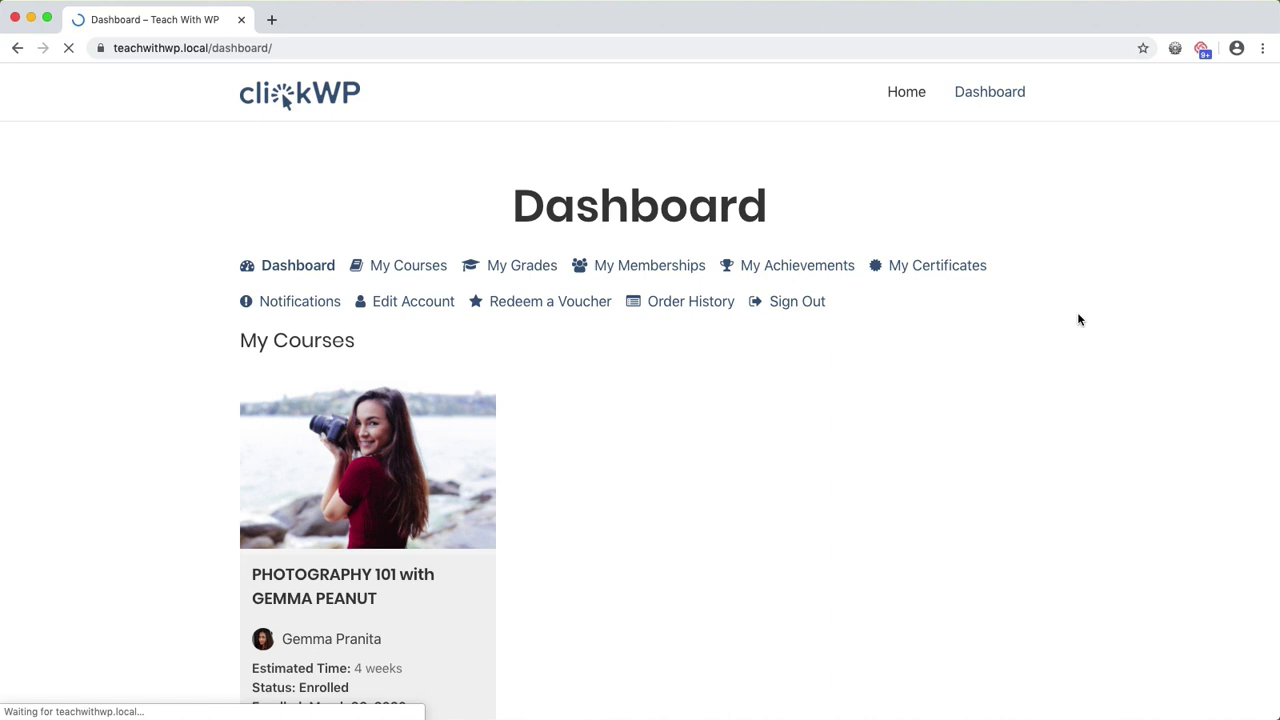
pyautogui.scroll(-1, 640, 470)
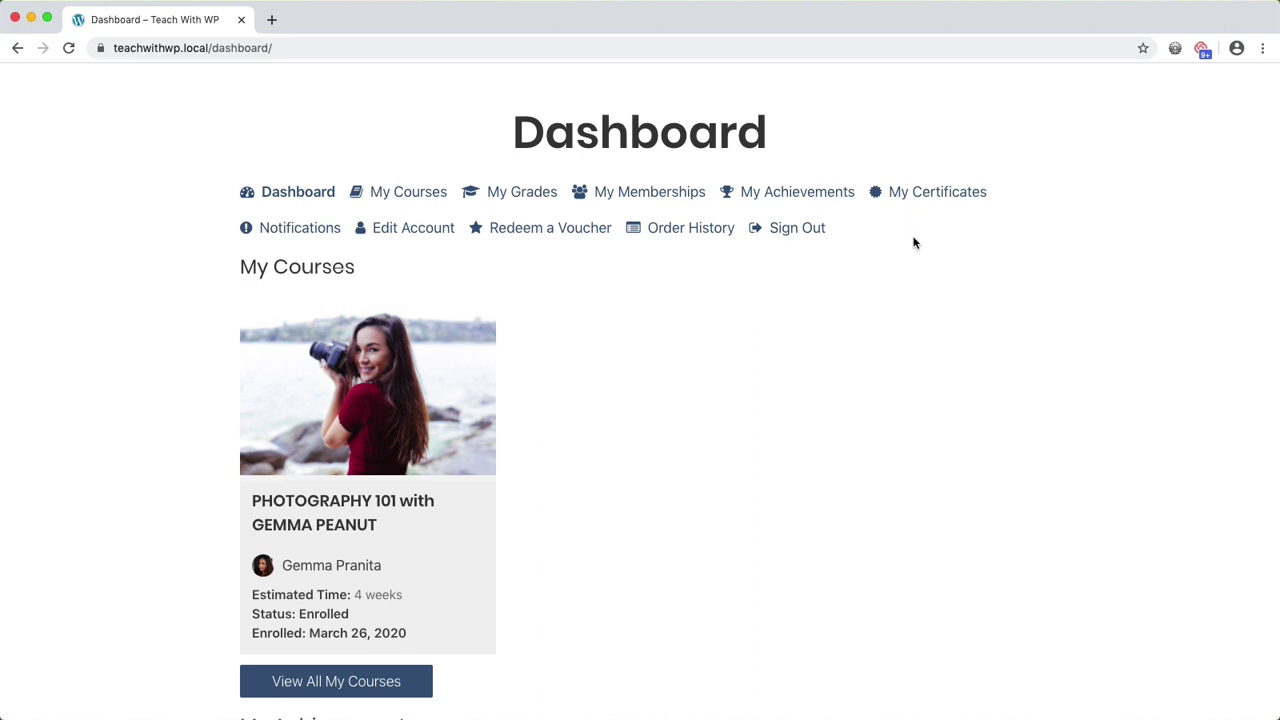
pyautogui.scroll(-3, 879, 347)
pyautogui.scroll(-1, 803, 411)
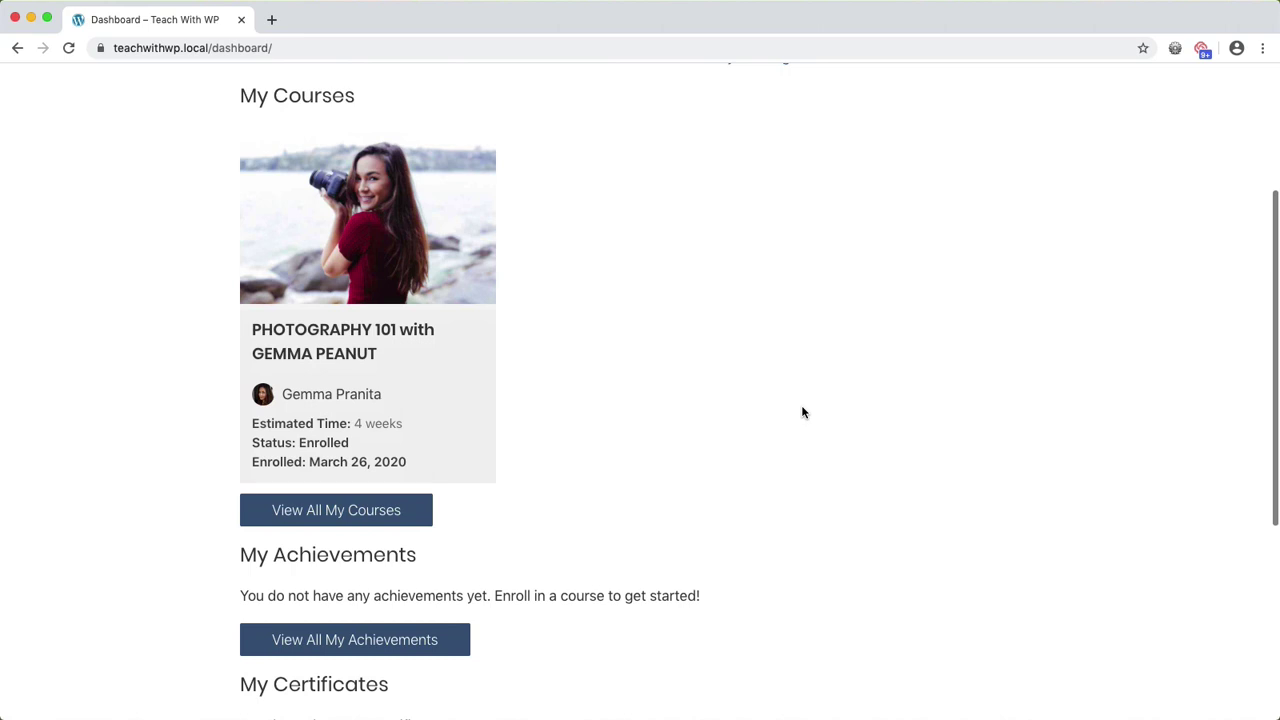
# Open the Photography 101 course from the dashboard and review its welcome content, instructor, progress and lesson availability.
pyautogui.click(360, 345)
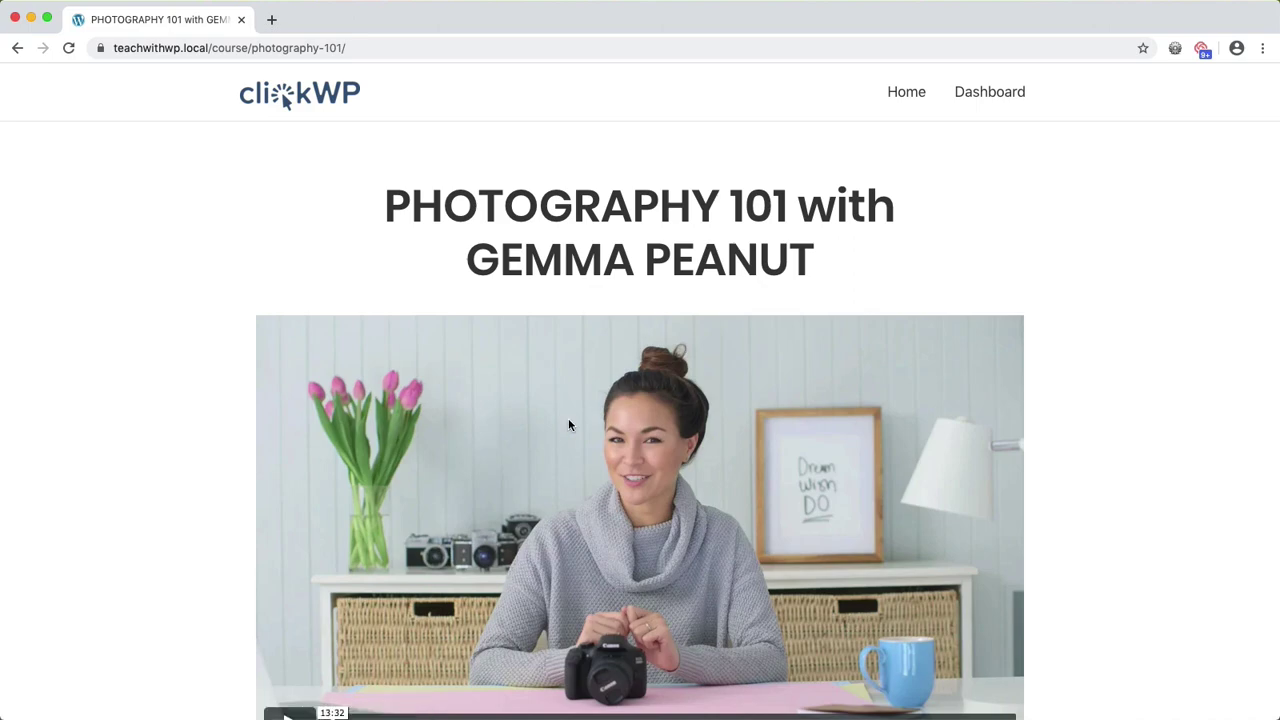
pyautogui.scroll(-3, 568, 425)
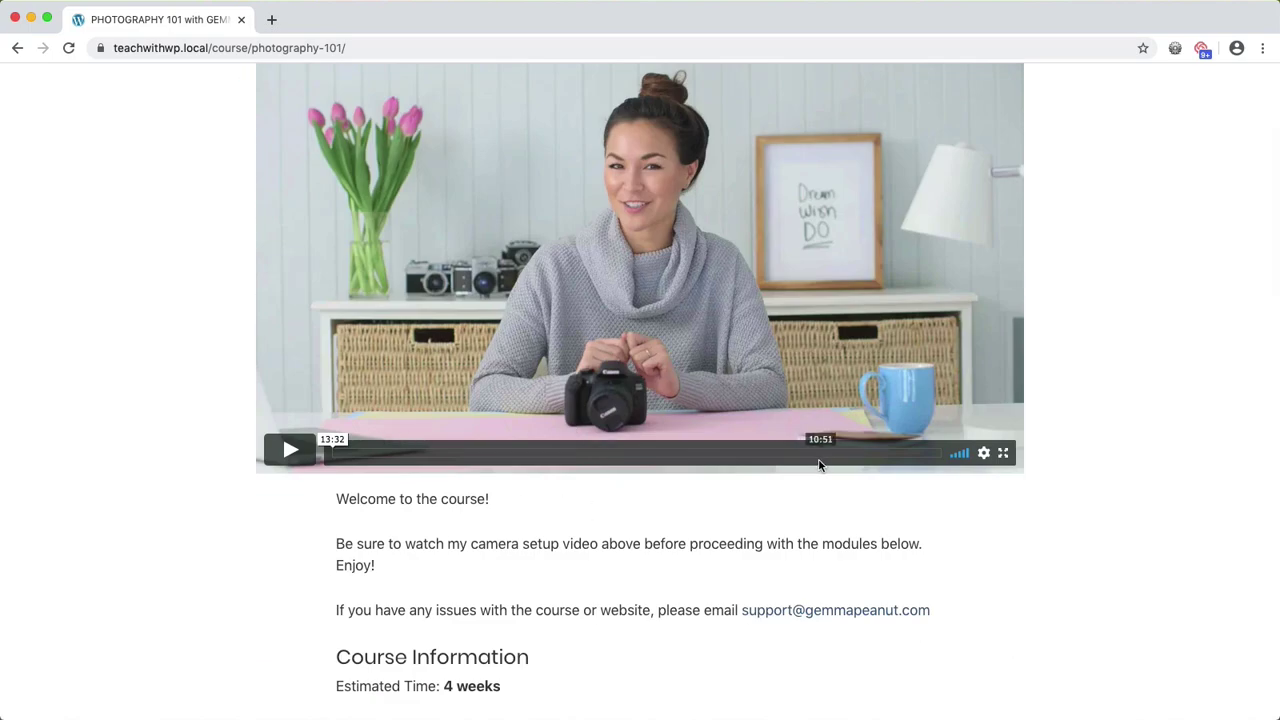
pyautogui.scroll(-5, 771, 457)
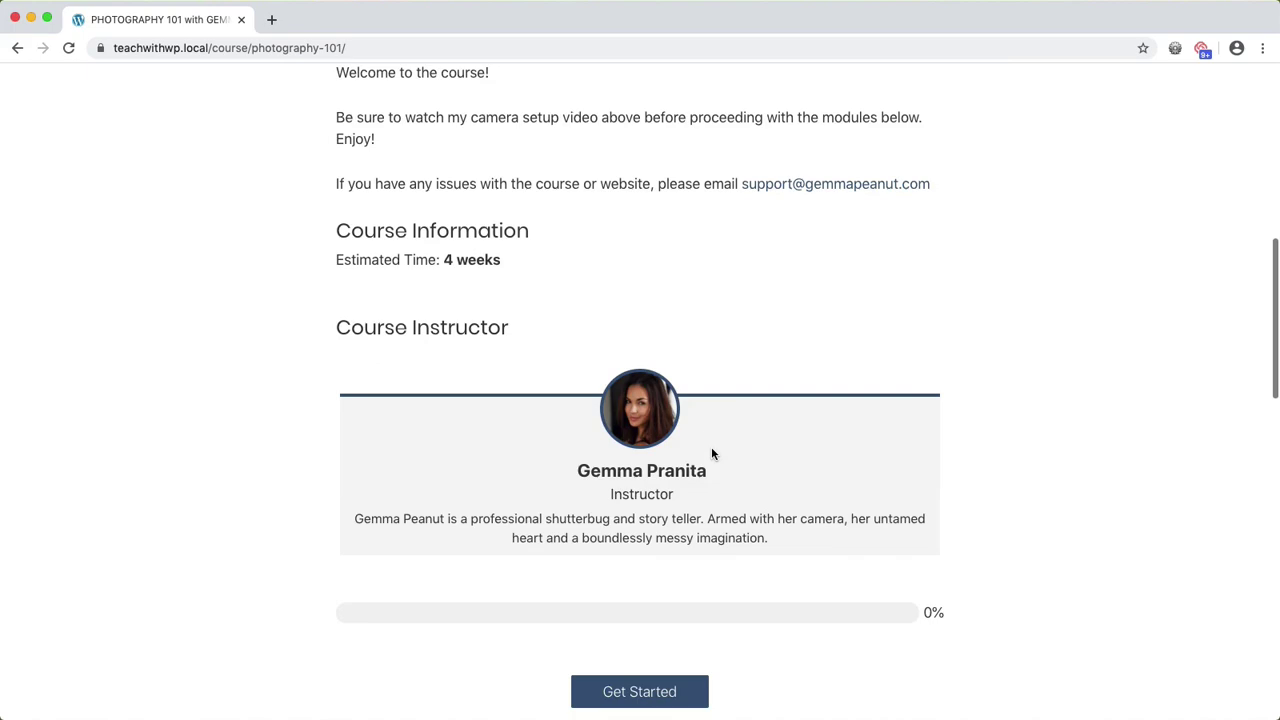
pyautogui.scroll(-7, 711, 452)
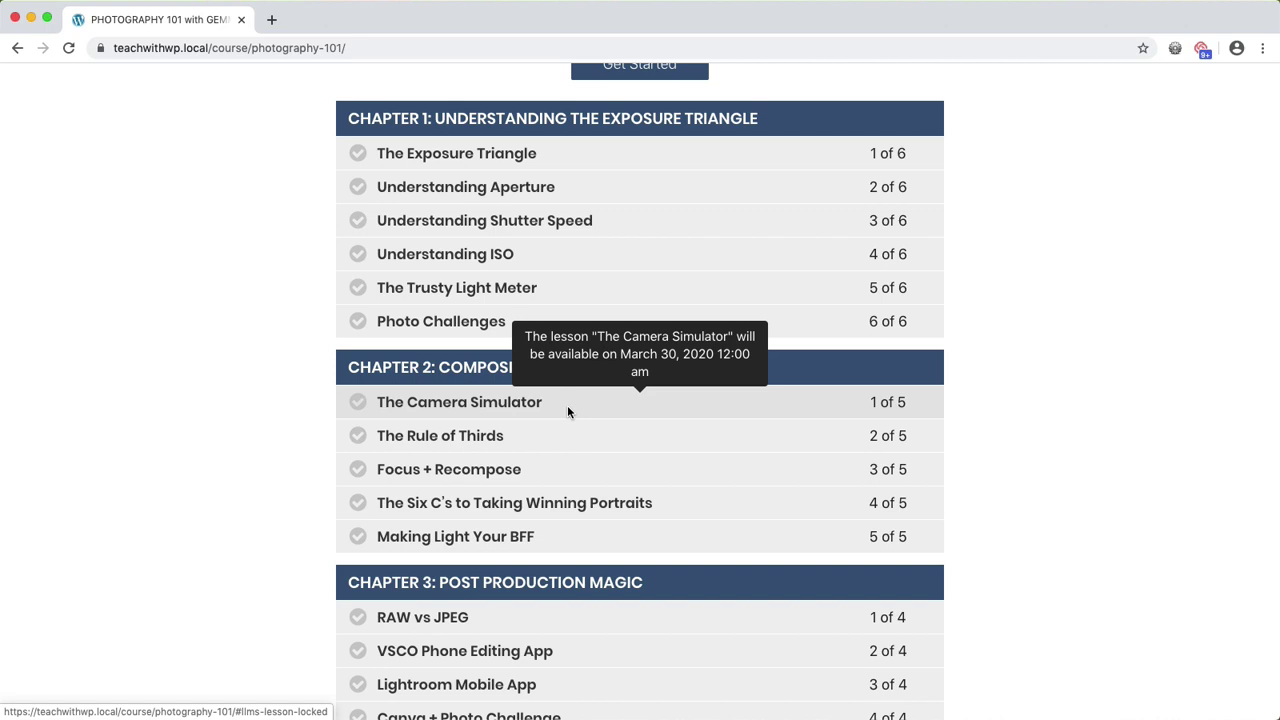
# Open The Exposure Triangle lesson in Chapter 1 and review its video, images, download and lesson navigation.
pyautogui.scroll(2, 567, 405)
pyautogui.click(561, 253)
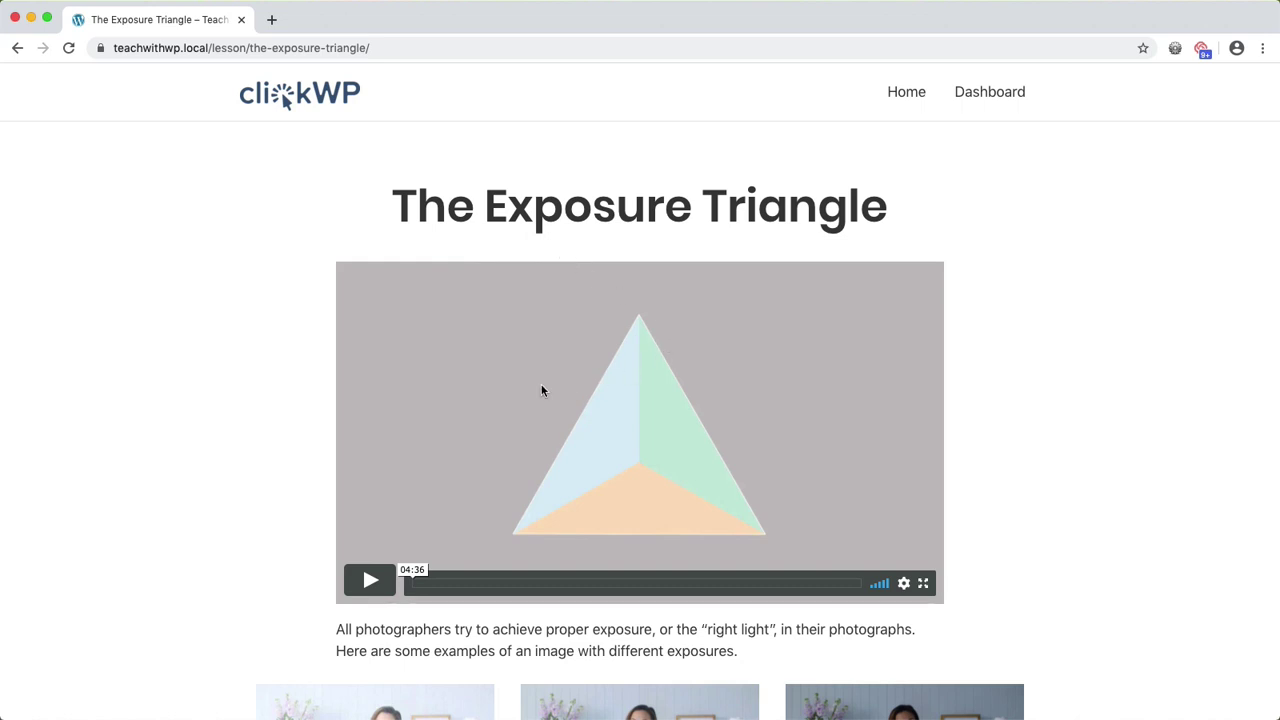
pyautogui.scroll(-5, 542, 390)
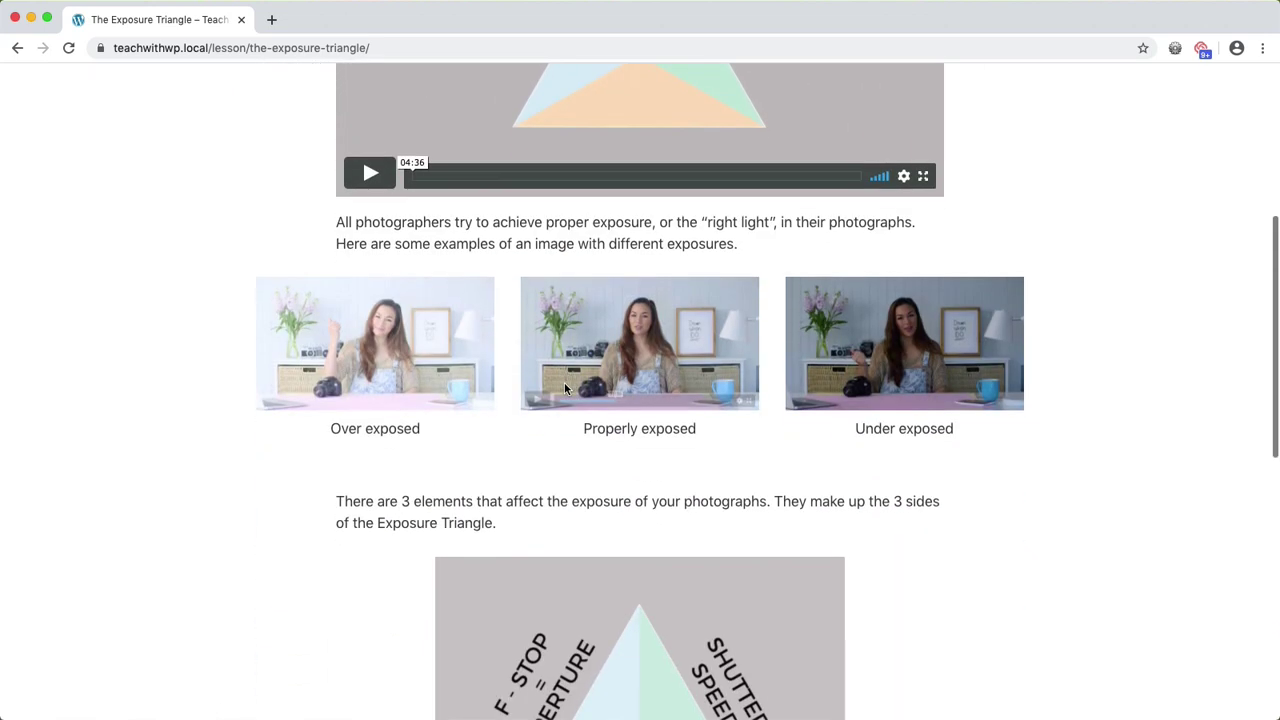
pyautogui.scroll(-5, 767, 382)
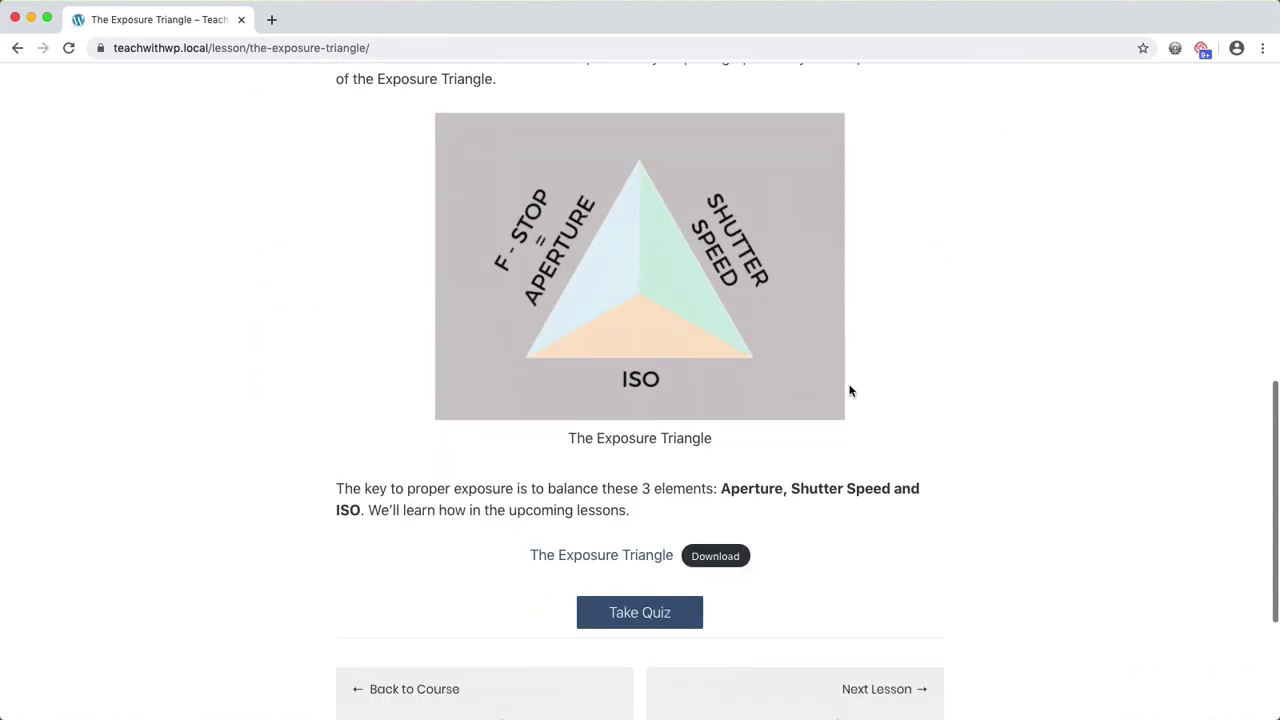
pyautogui.scroll(-2, 850, 390)
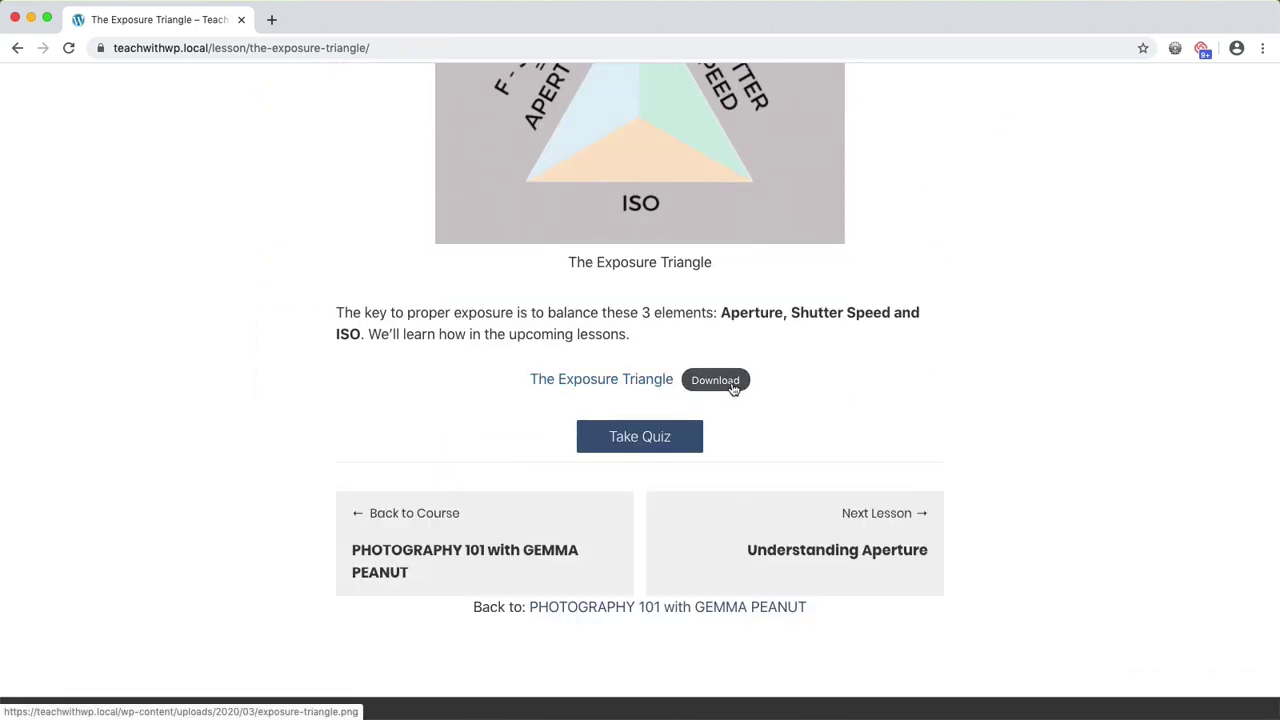
pyautogui.scroll(-1, 751, 400)
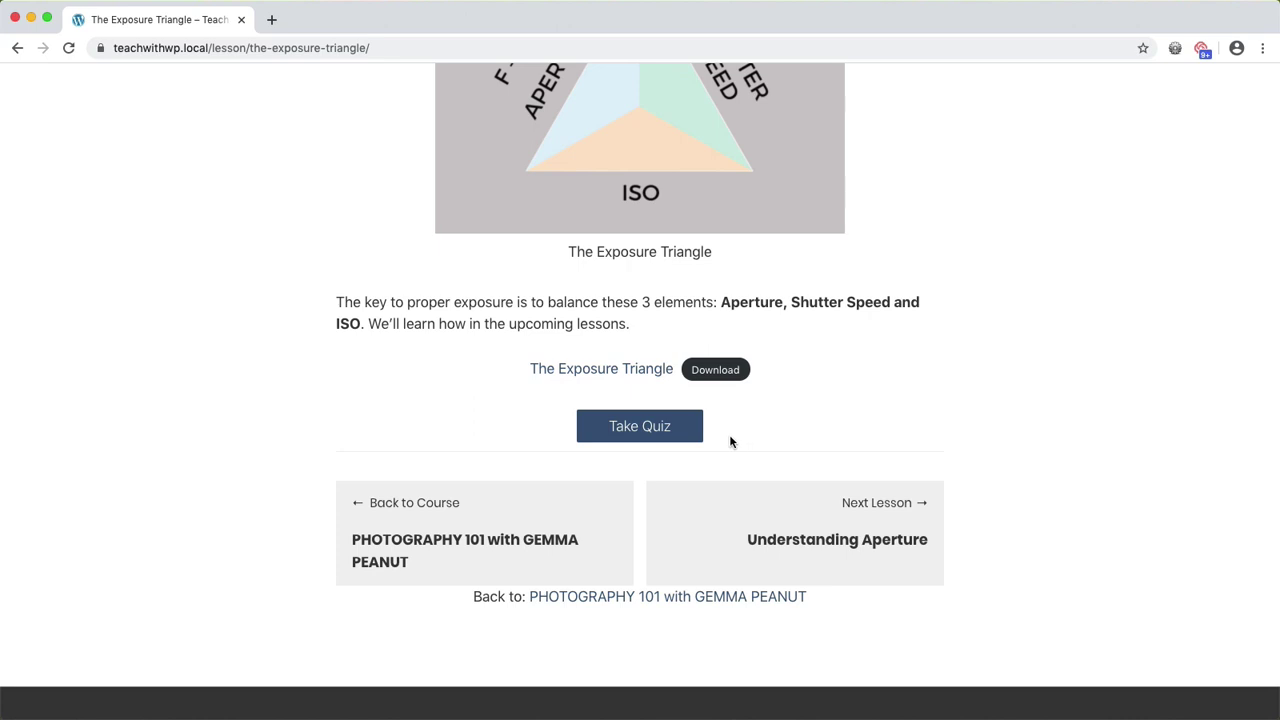
# Take The Exposure Triangle quiz, answering Light as the element that does not belong, and complete it.
pyautogui.click(638, 438)
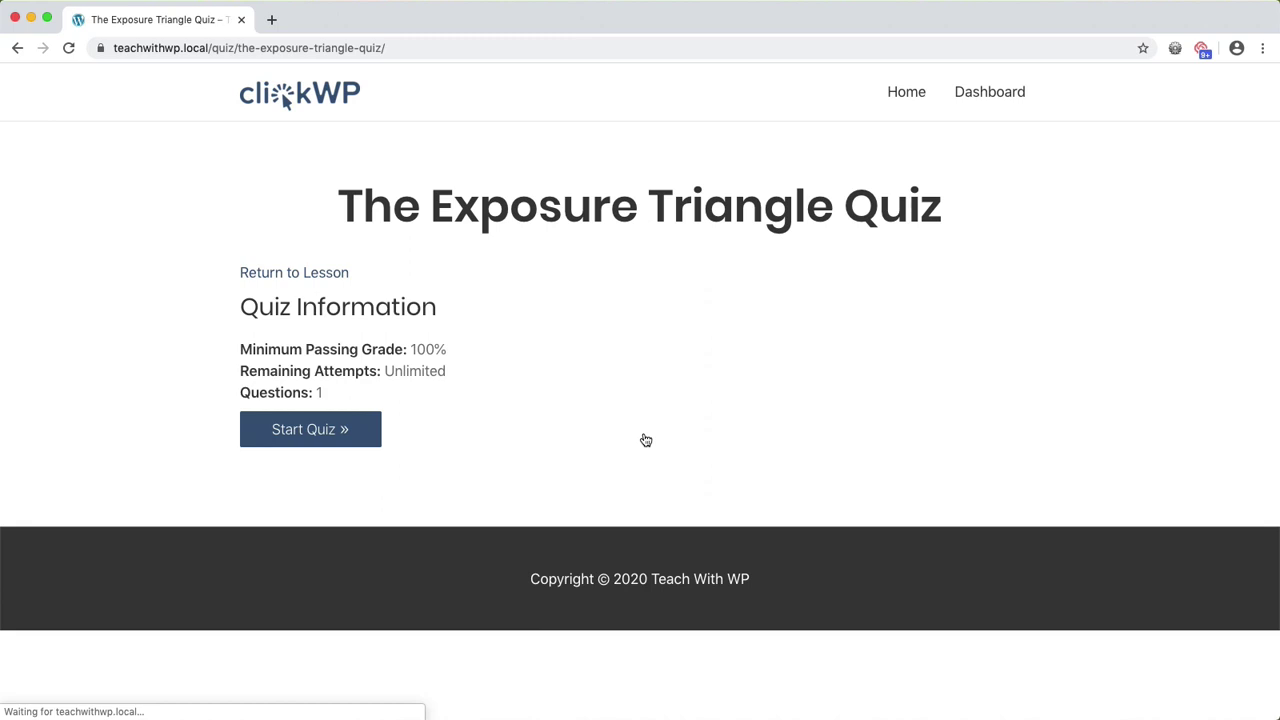
pyautogui.click(367, 443)
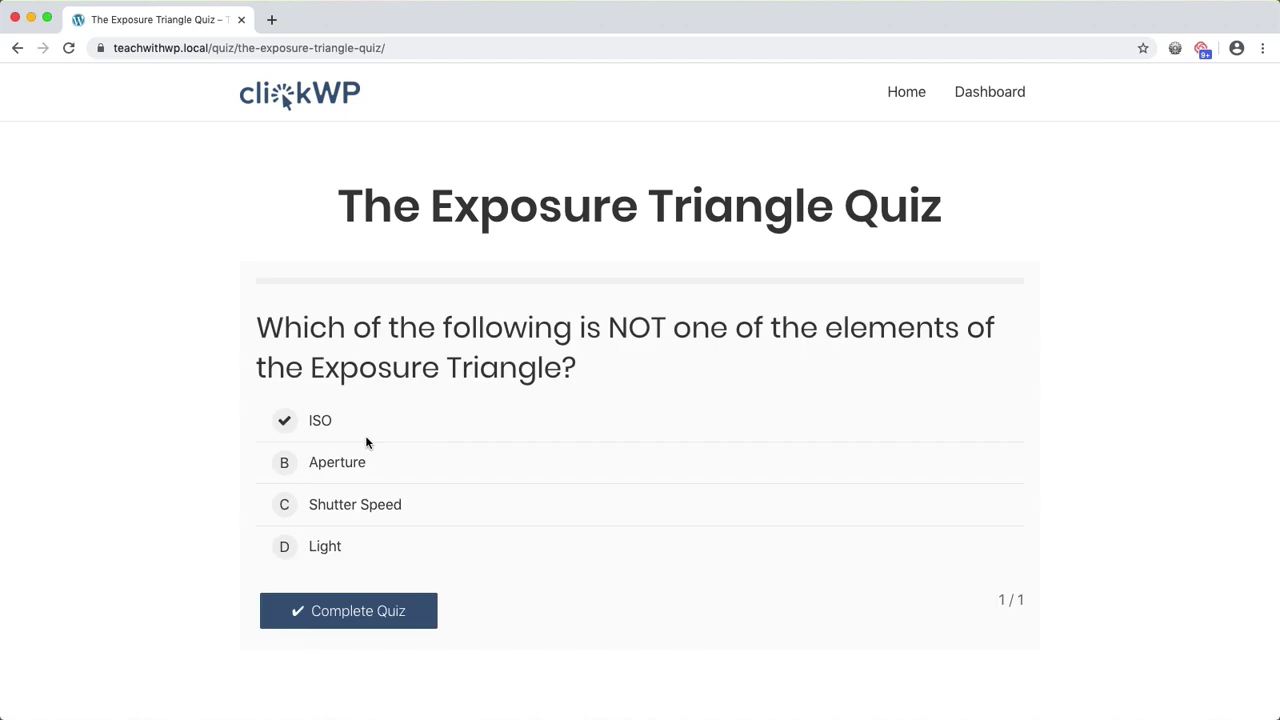
pyautogui.scroll(-2, 517, 411)
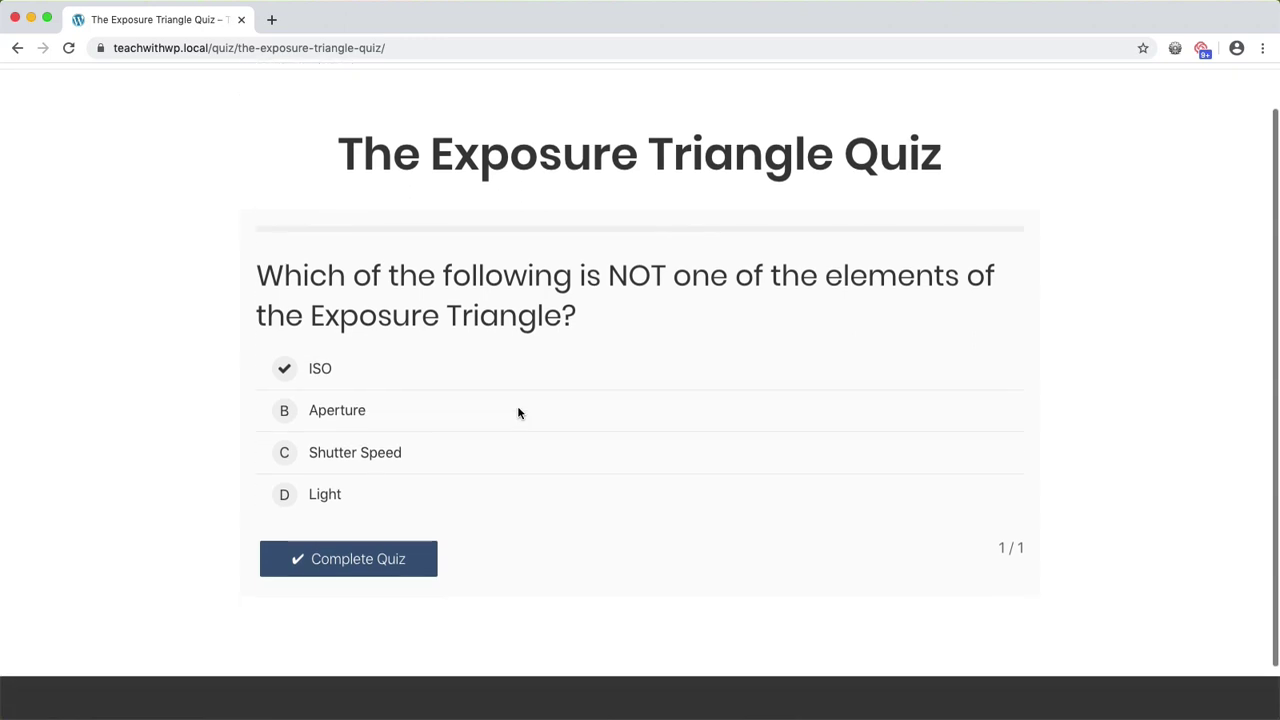
pyautogui.click(449, 502)
pyautogui.click(284, 494)
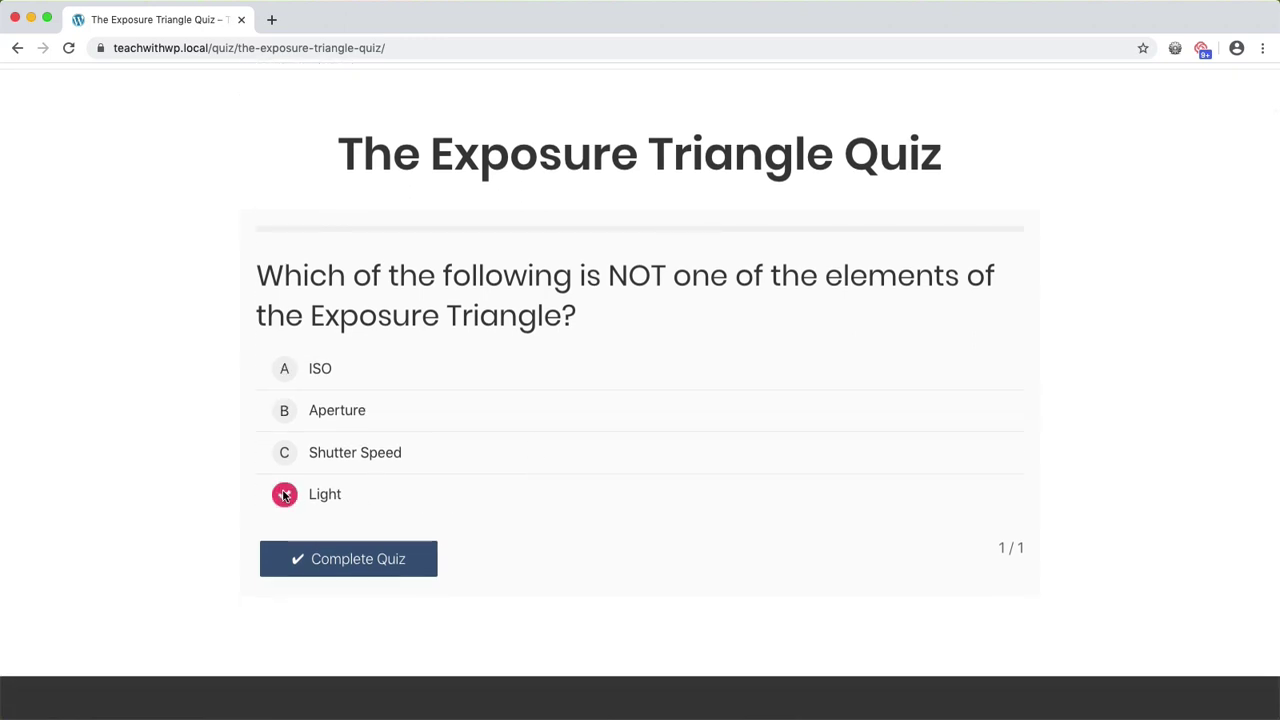
pyautogui.click(393, 568)
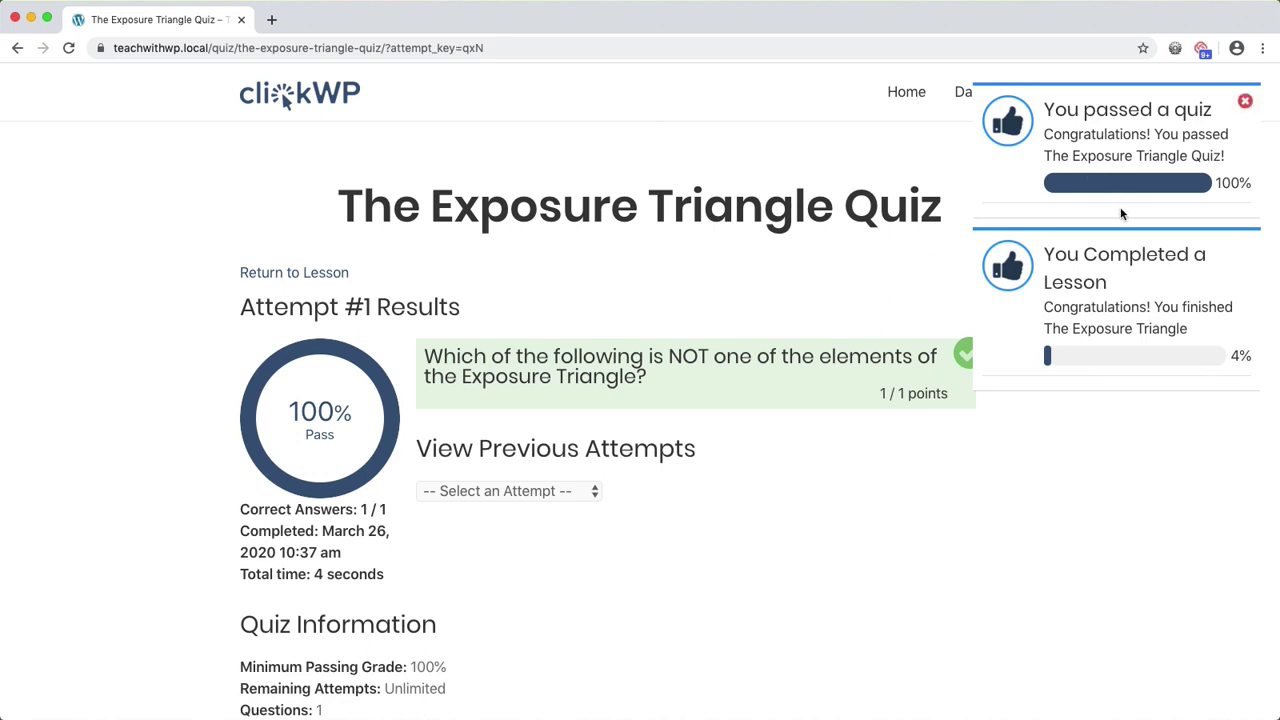
# Continue from the quiz results to the next lesson, Understanding Aperture.
pyautogui.scroll(-5, 1095, 414)
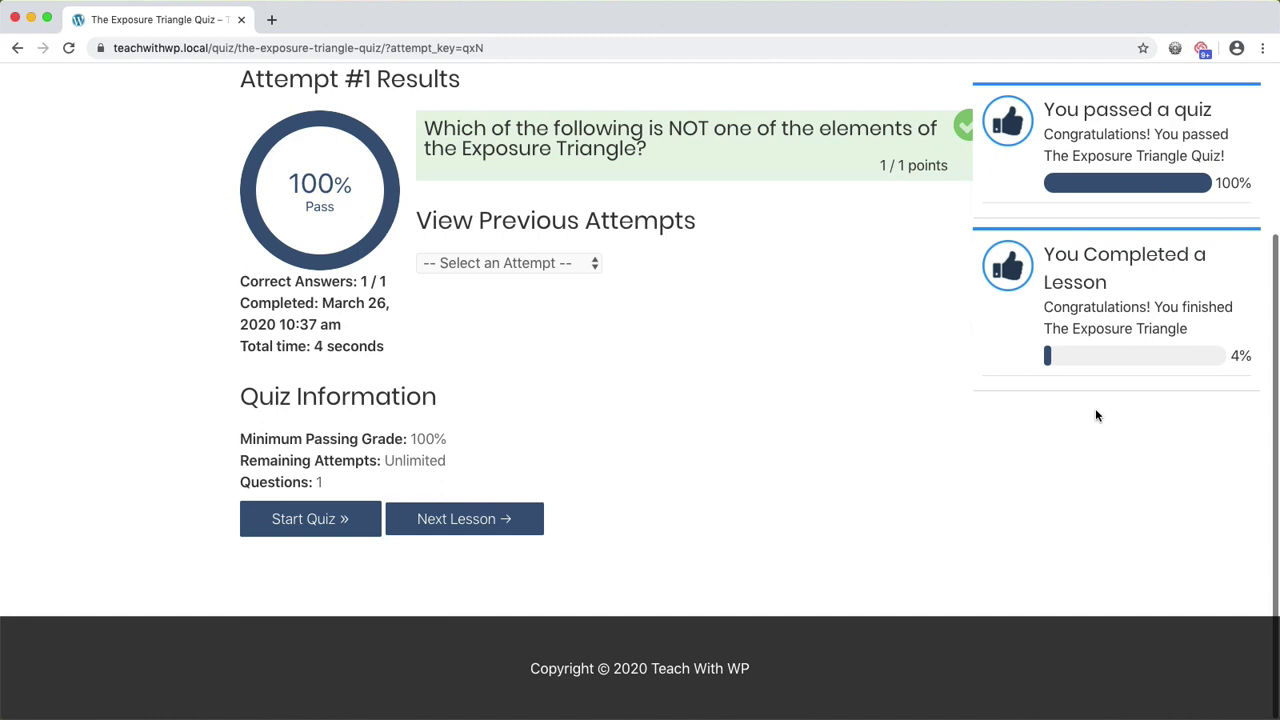
pyautogui.click(508, 519)
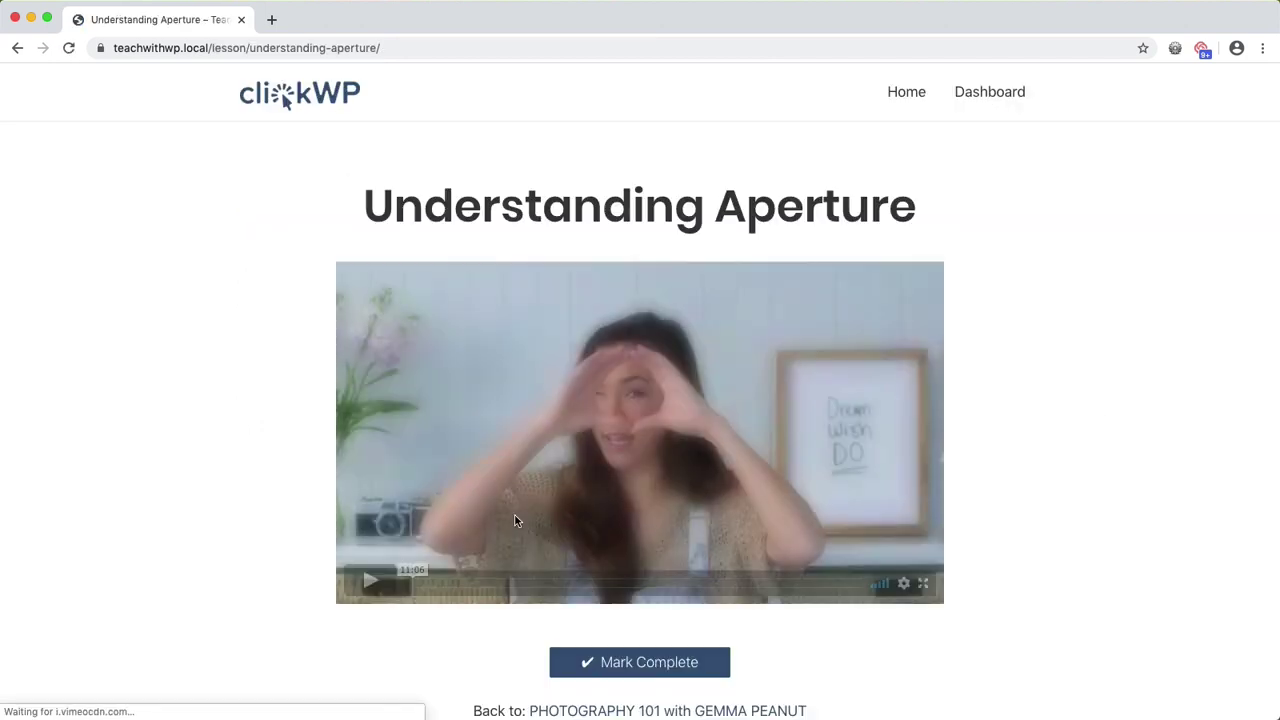
# Mark the Understanding Aperture lesson as complete and check the course progress notification.
pyautogui.scroll(-2, 538, 557)
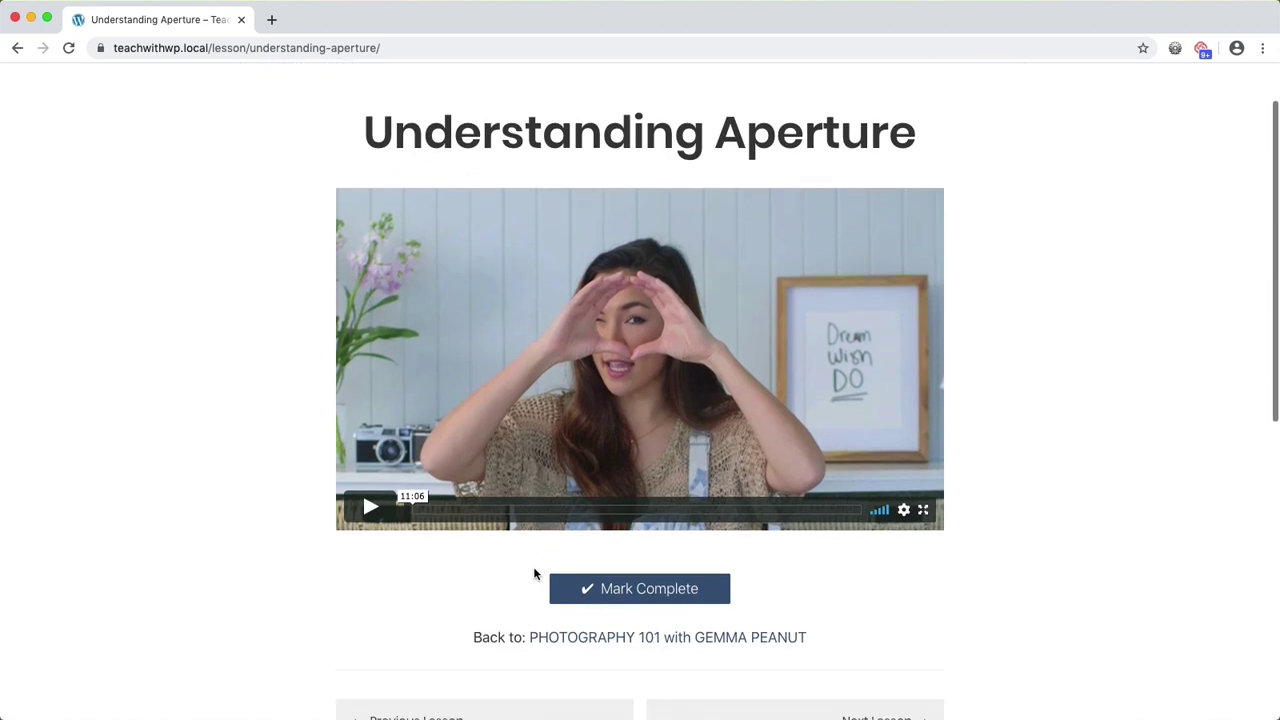
pyautogui.click(649, 597)
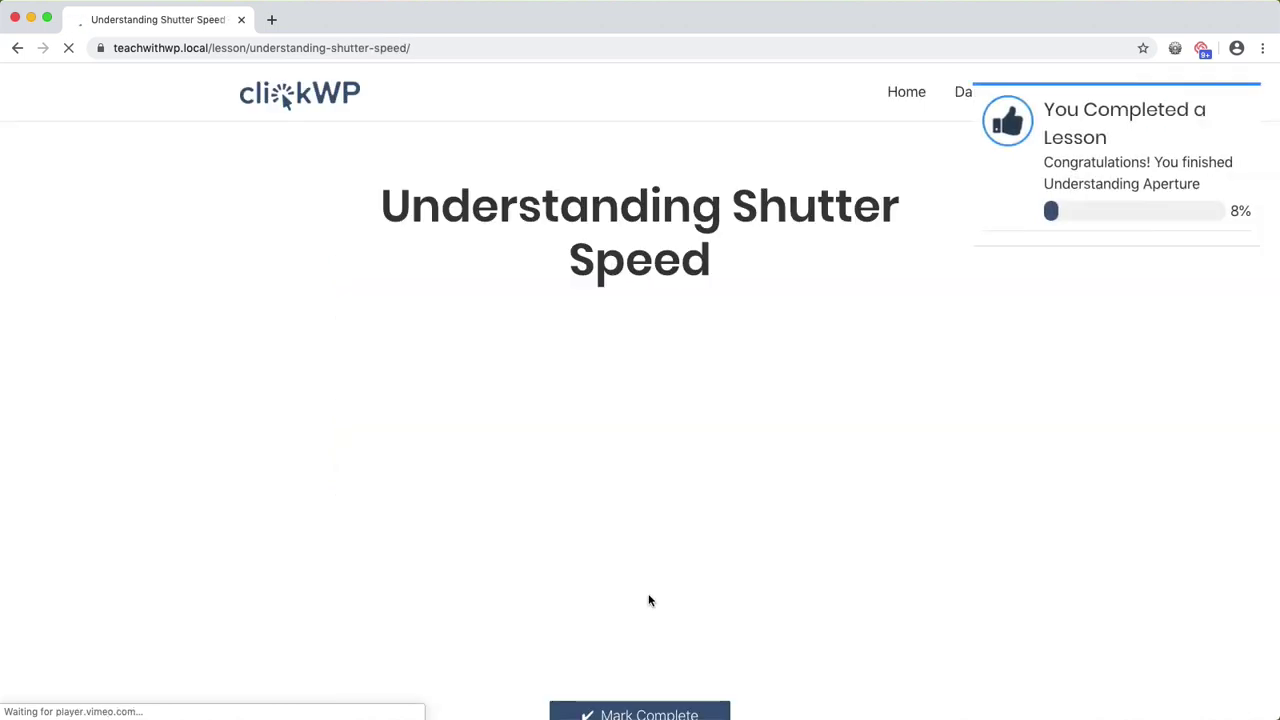
pyautogui.moveTo(1059, 213)
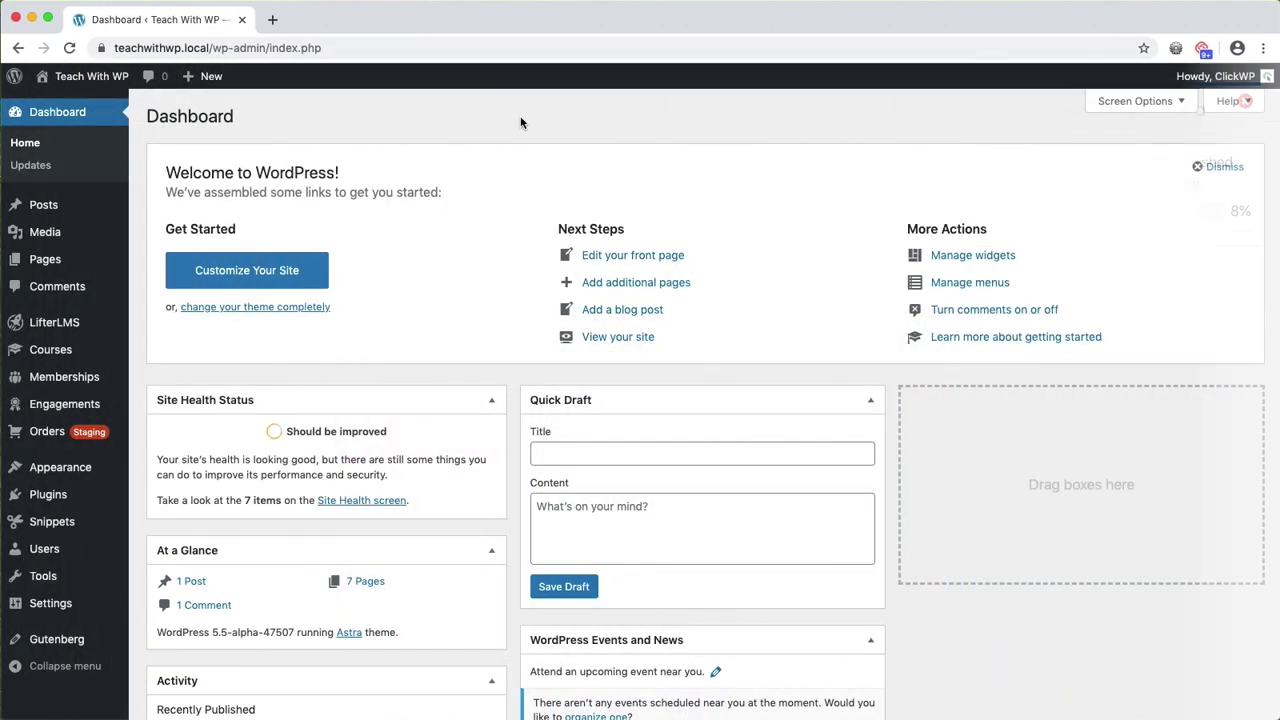
# Open the Photography 101 course for editing from the site's admin course list.
pyautogui.click(88, 349)
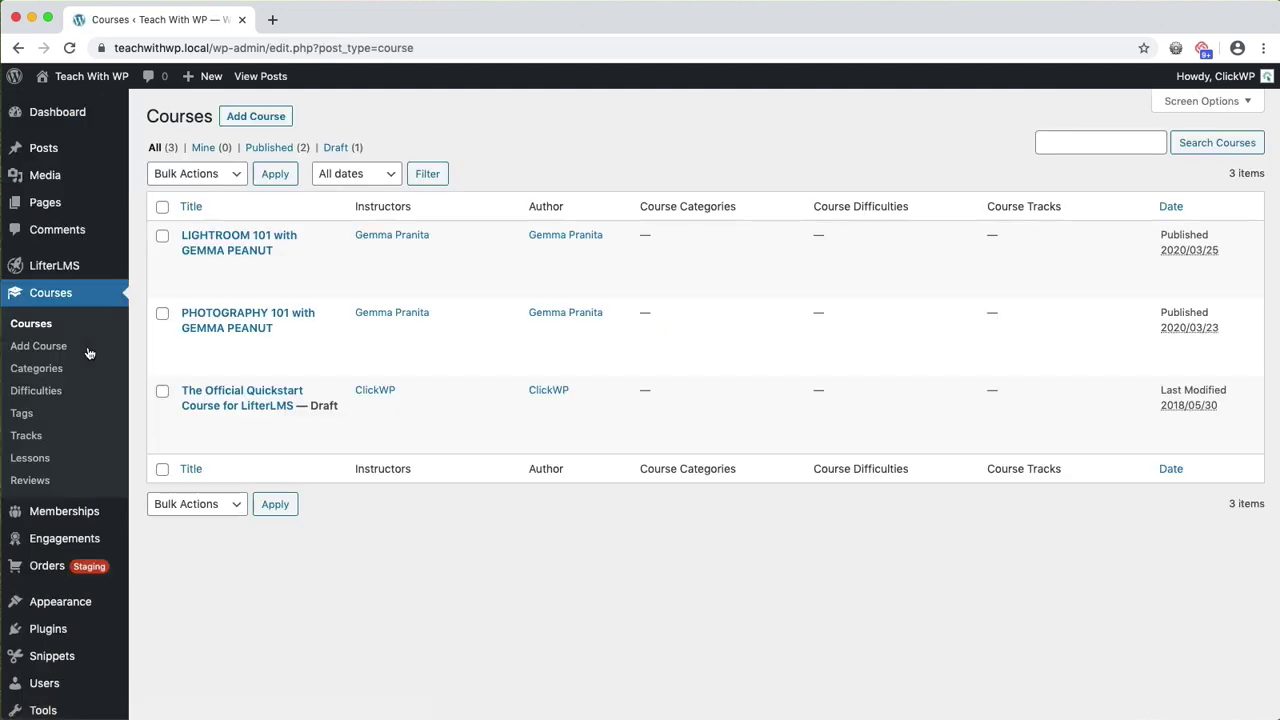
pyautogui.moveTo(289, 371)
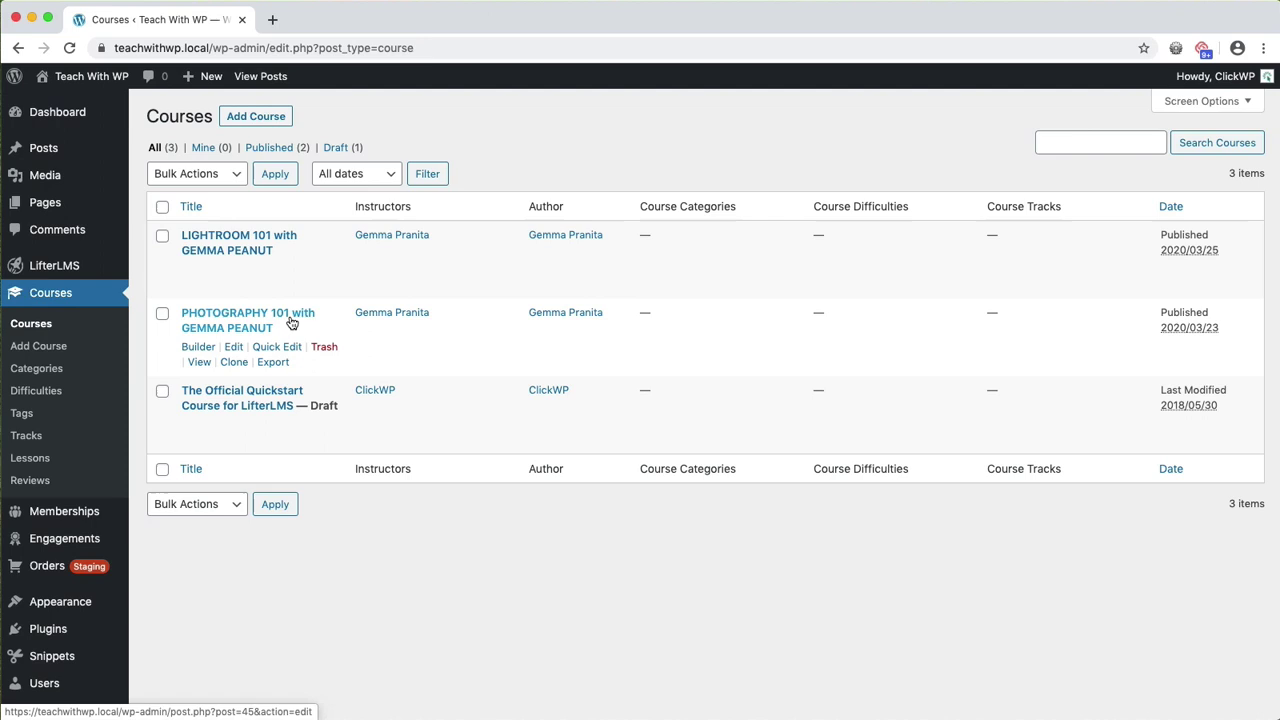
pyautogui.click(291, 323)
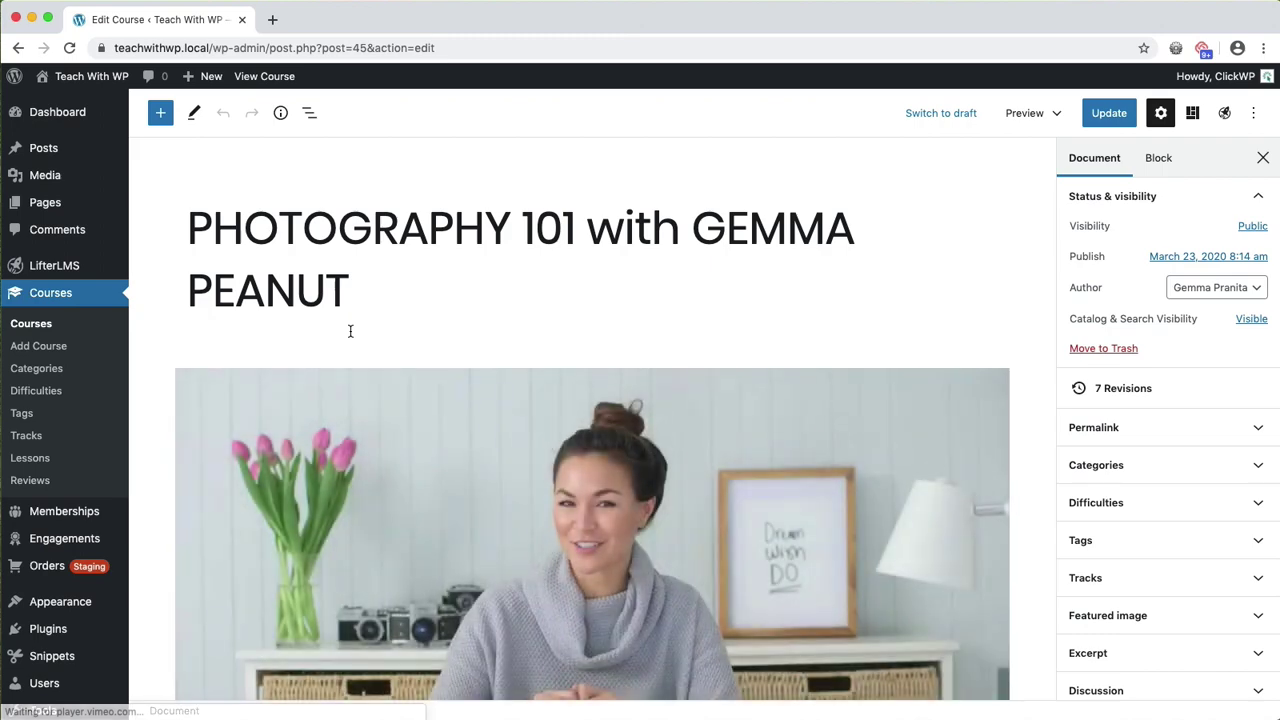
pyautogui.click(369, 306)
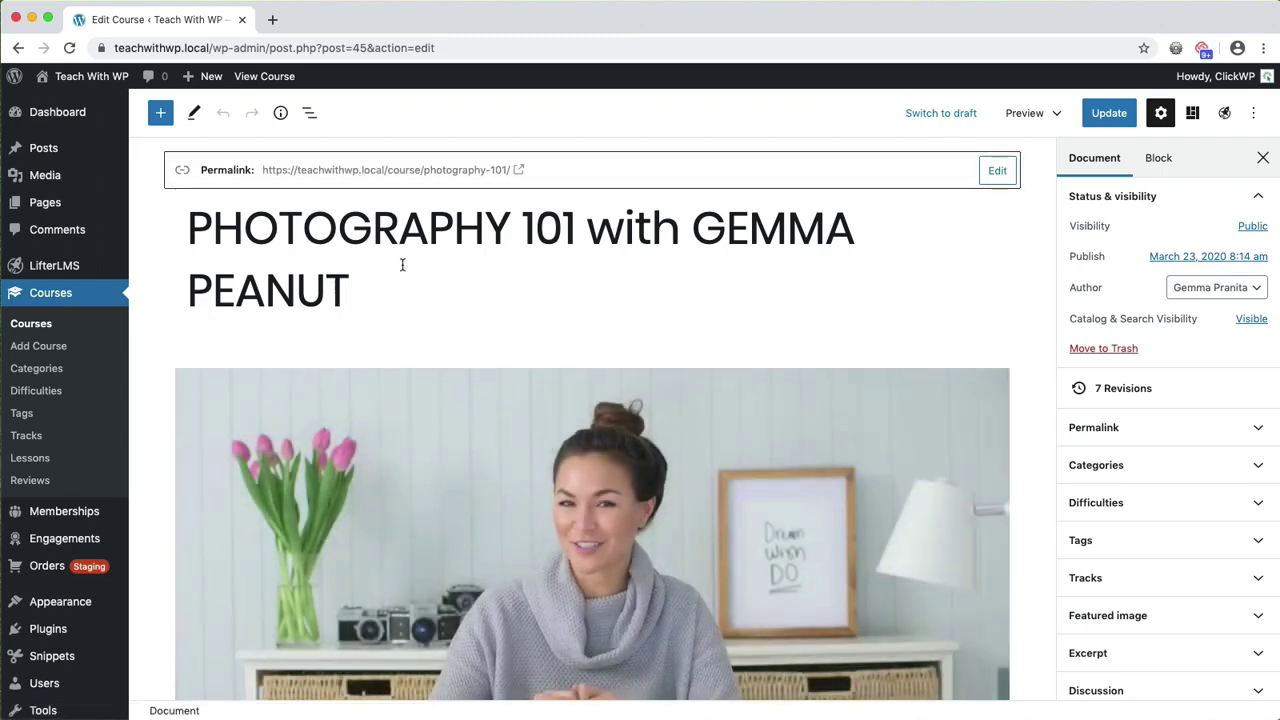
# Examine the course page's welcome video, introductory paragraphs and Course Information block in the editor.
pyautogui.scroll(-1, 521, 290)
pyautogui.scroll(-6, 525, 295)
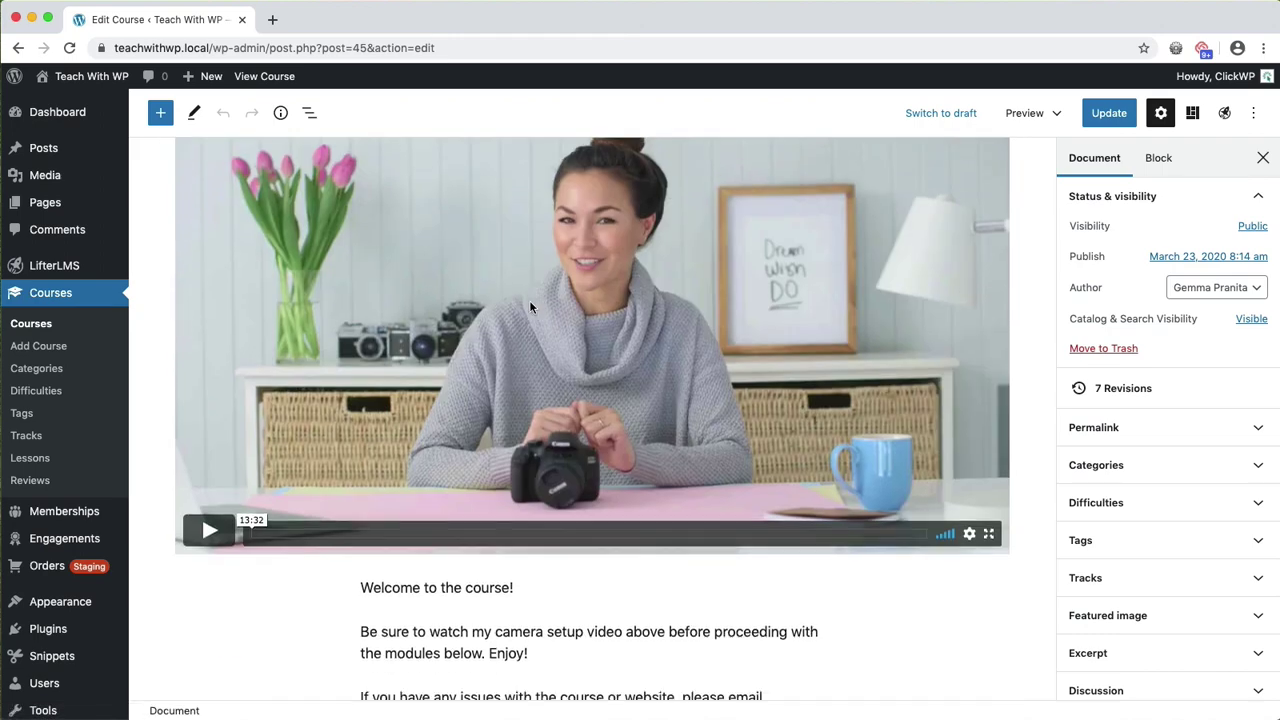
pyautogui.click(390, 283)
pyautogui.moveTo(378, 289); pyautogui.dragTo(616, 449)
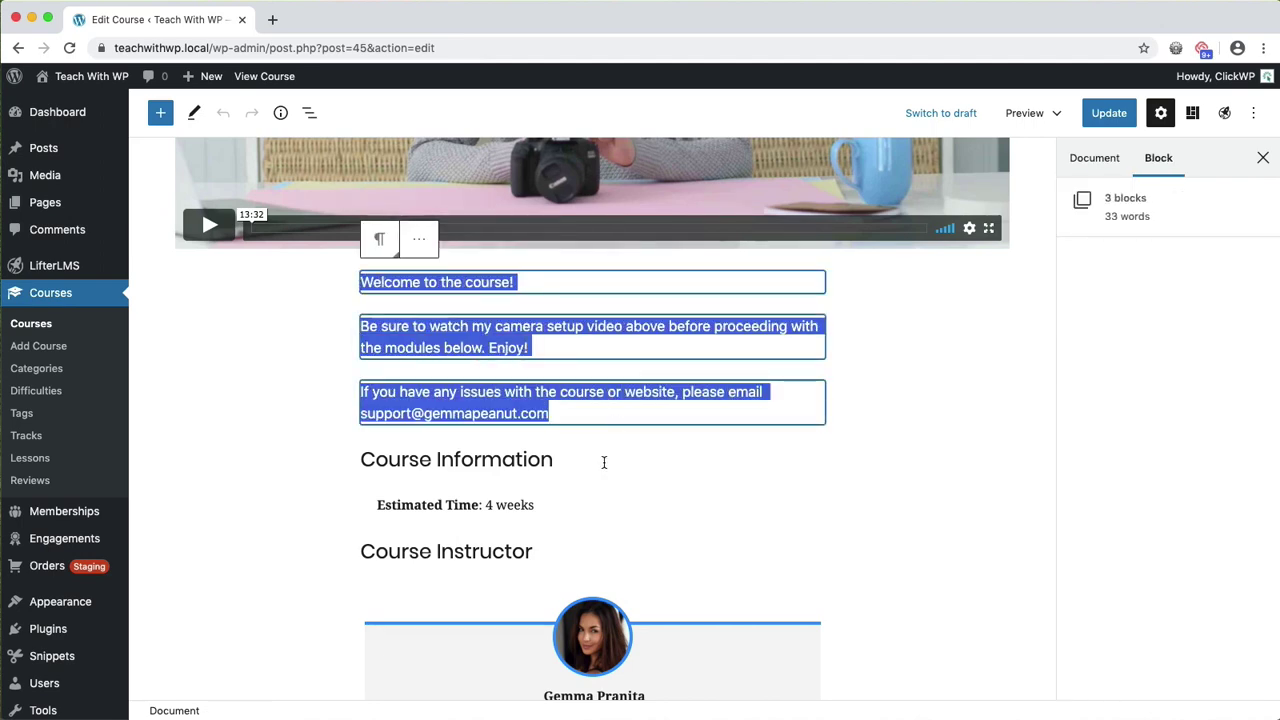
pyautogui.click(603, 460)
pyautogui.scroll(-5, 600, 463)
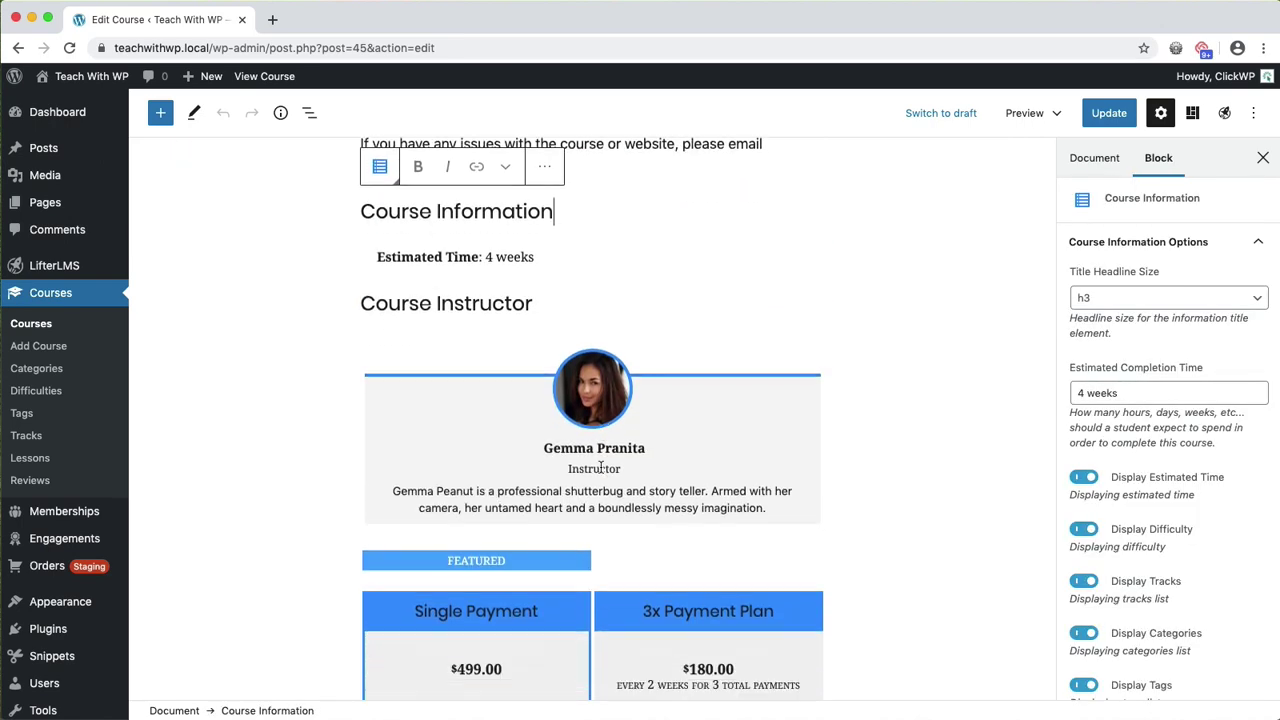
# Try moving the pricing table block up one place in the course content, and return it below the instructor block.
pyautogui.click(620, 570)
pyautogui.scroll(-4, 620, 566)
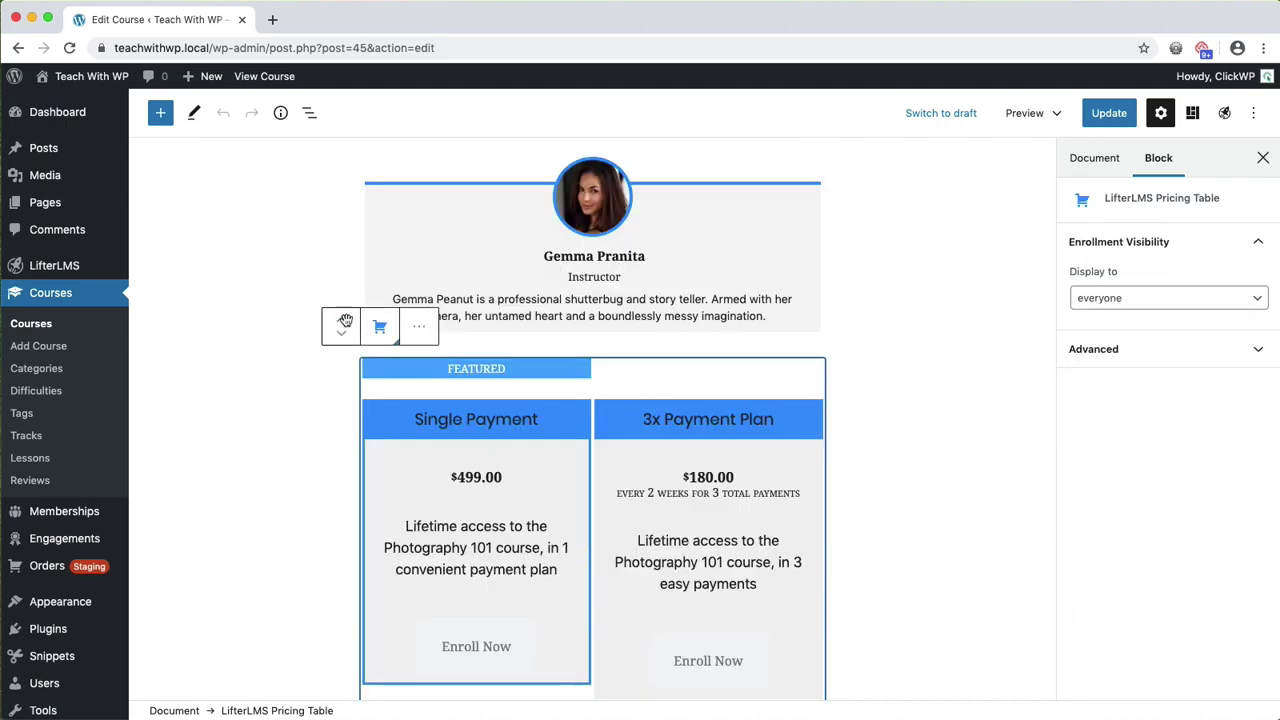
pyautogui.click(341, 321)
pyautogui.click(344, 594)
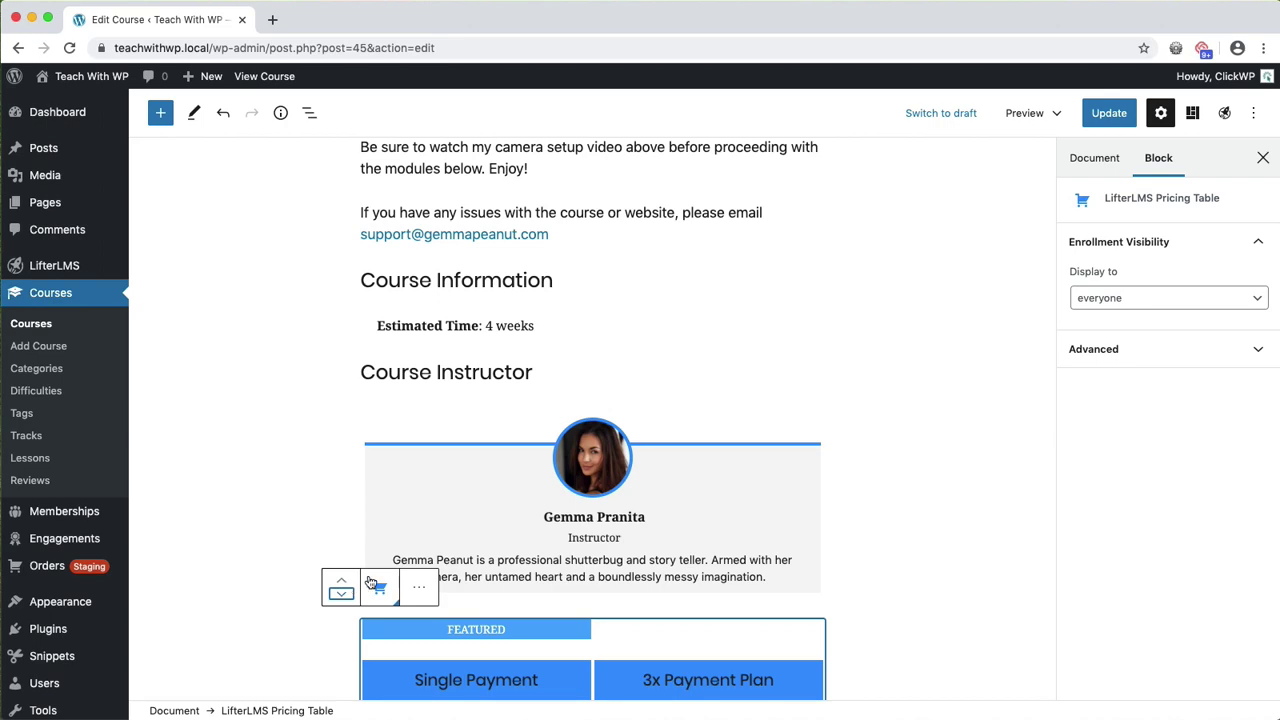
# Review the course's chapter and lesson outline and the custom sales page content for visitors who are not enrolled.
pyautogui.scroll(-15, 894, 593)
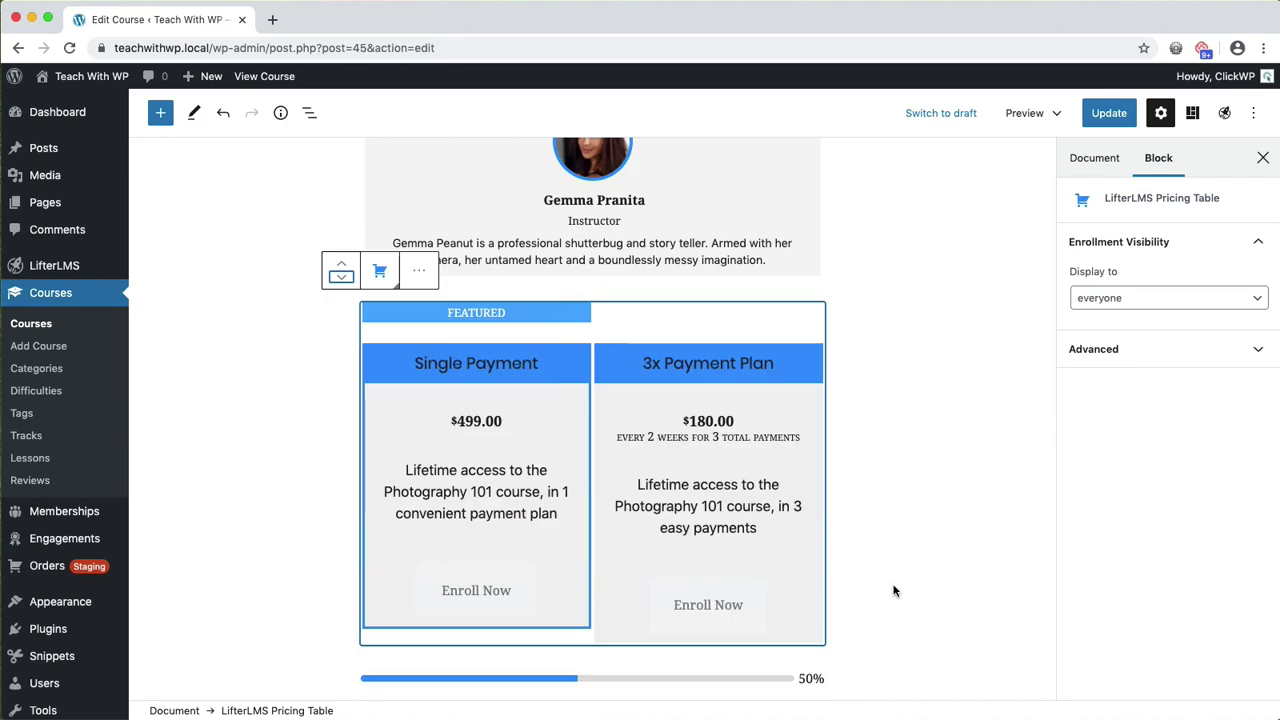
pyautogui.scroll(-15, 894, 592)
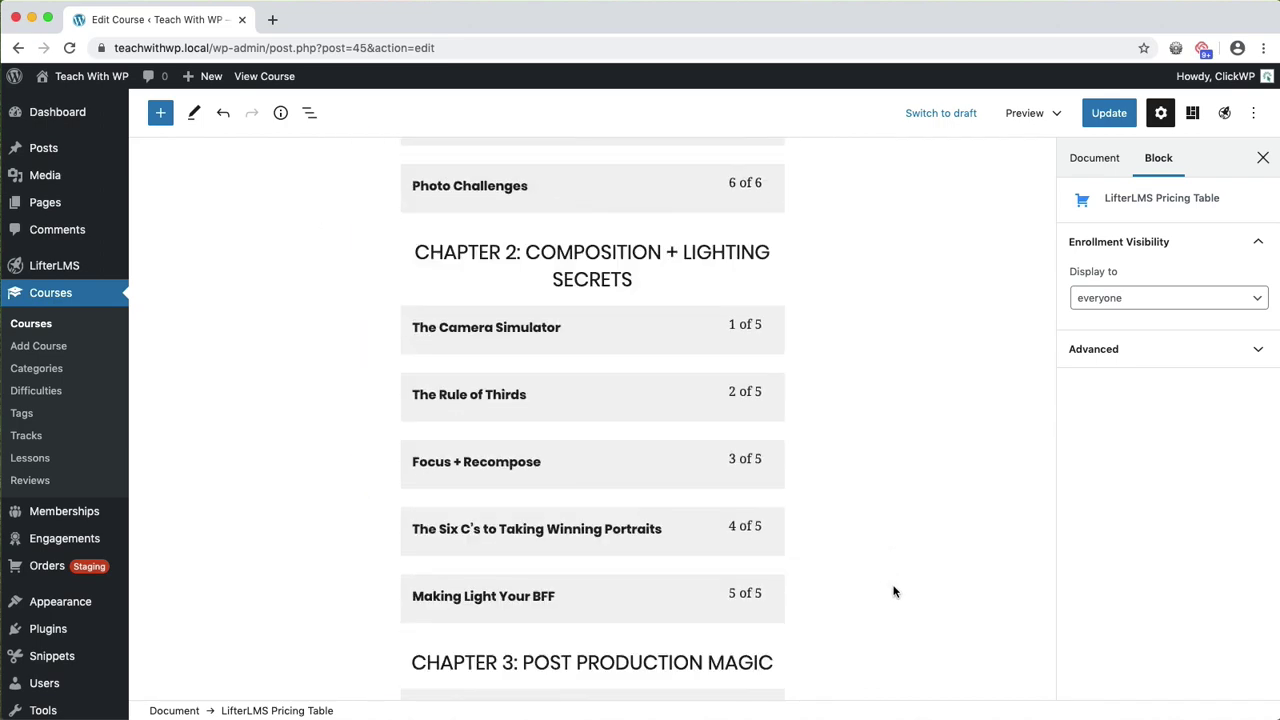
pyautogui.scroll(-5, 890, 581)
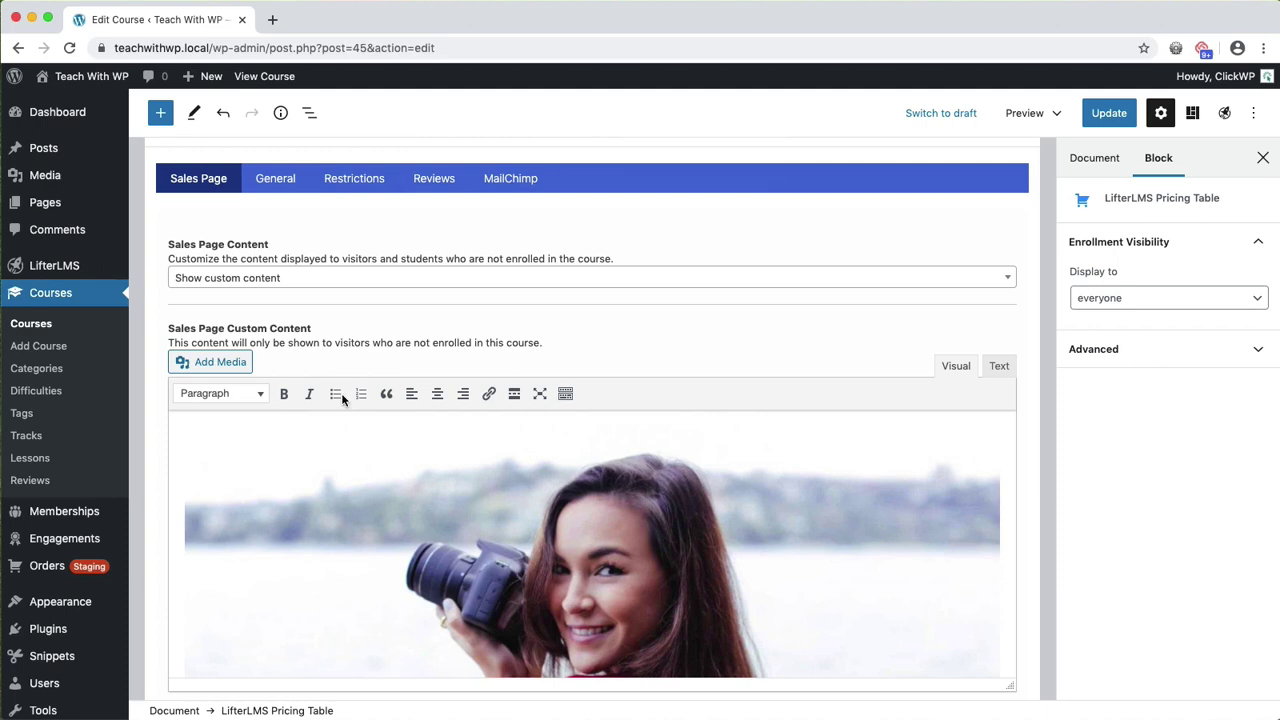
pyautogui.scroll(-5, 390, 490)
pyautogui.scroll(-1, 393, 497)
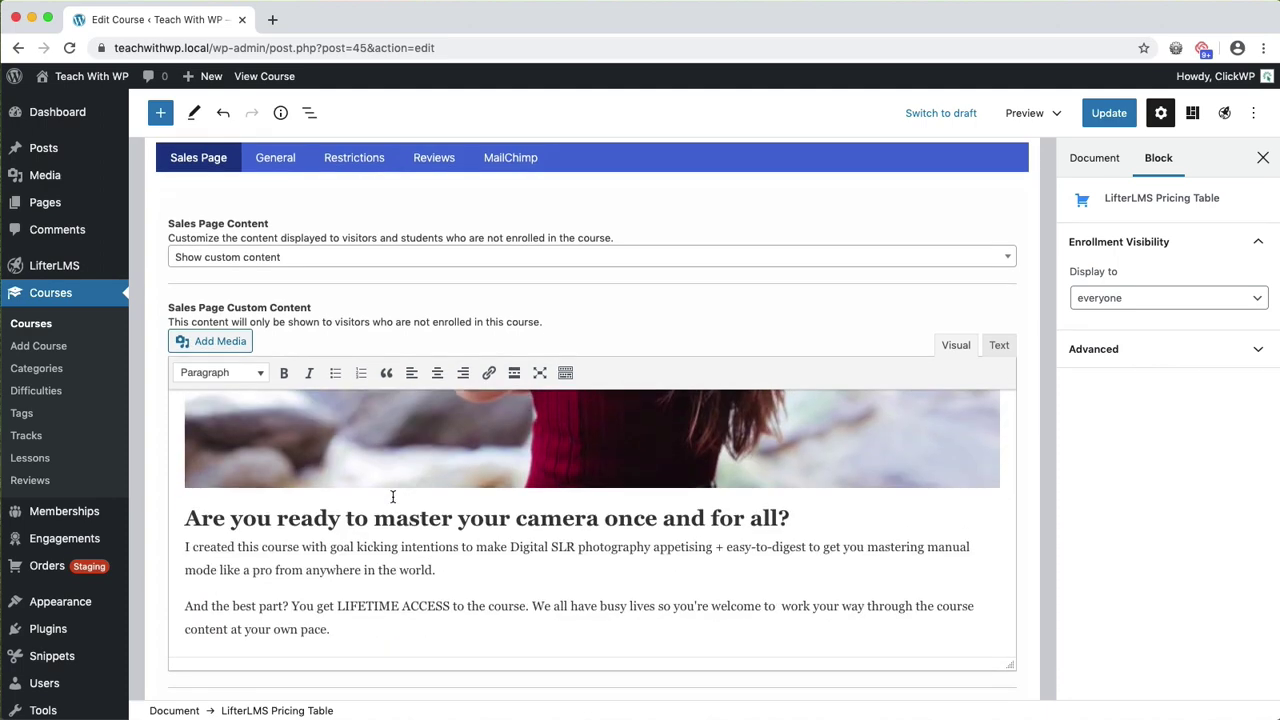
pyautogui.scroll(3, 393, 497)
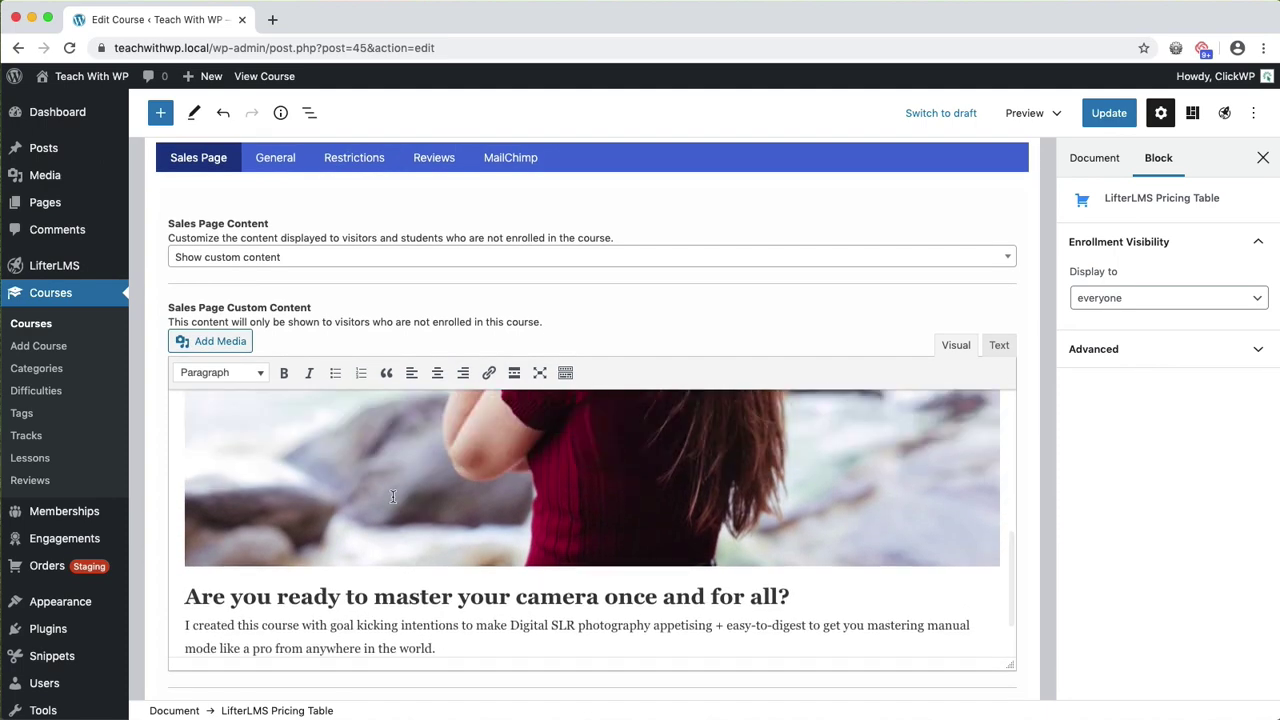
# Set the sales page content to Redirect to WordPress Page and choose Photography 101 Sales Page as the target.
pyautogui.click(331, 262)
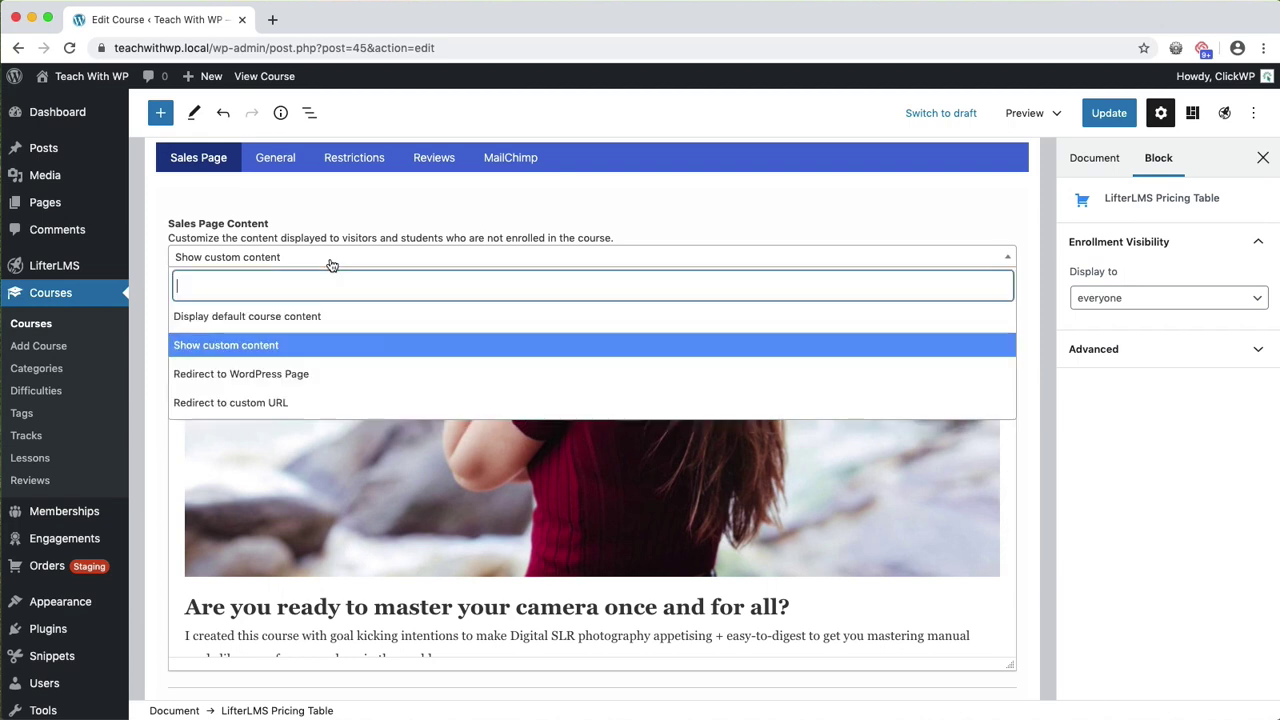
pyautogui.click(330, 374)
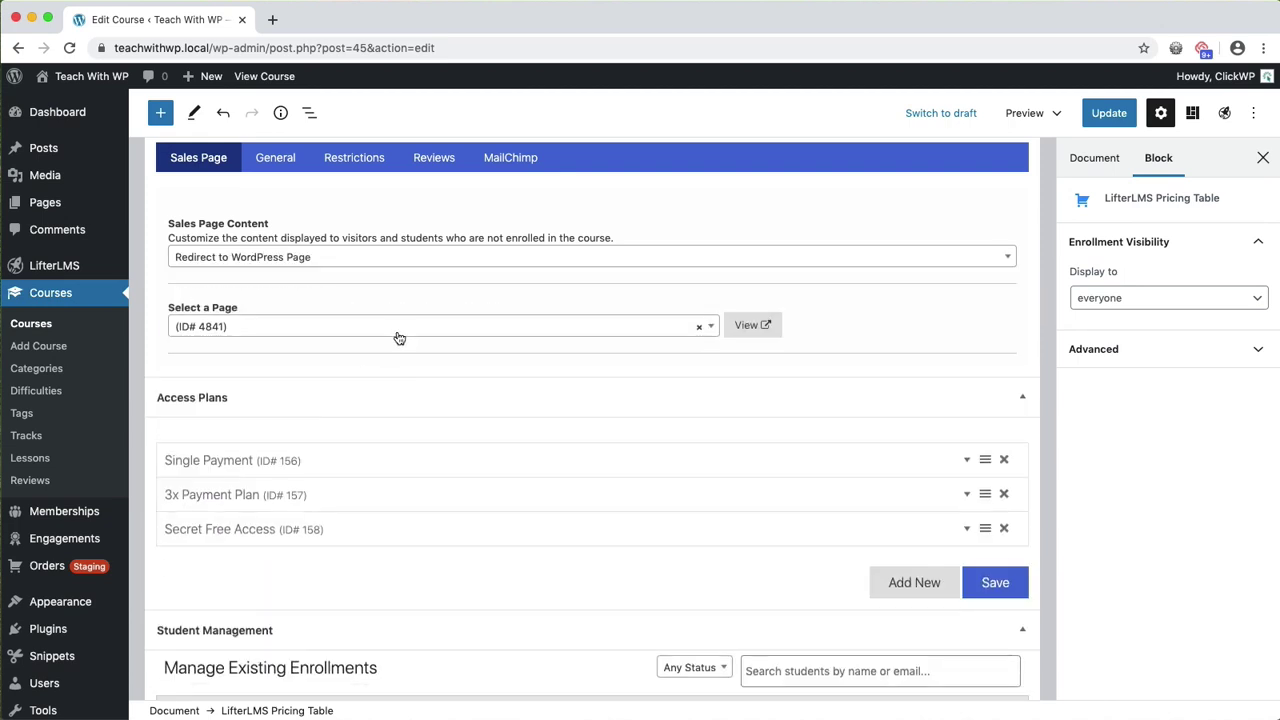
pyautogui.click(392, 334)
pyautogui.click(332, 501)
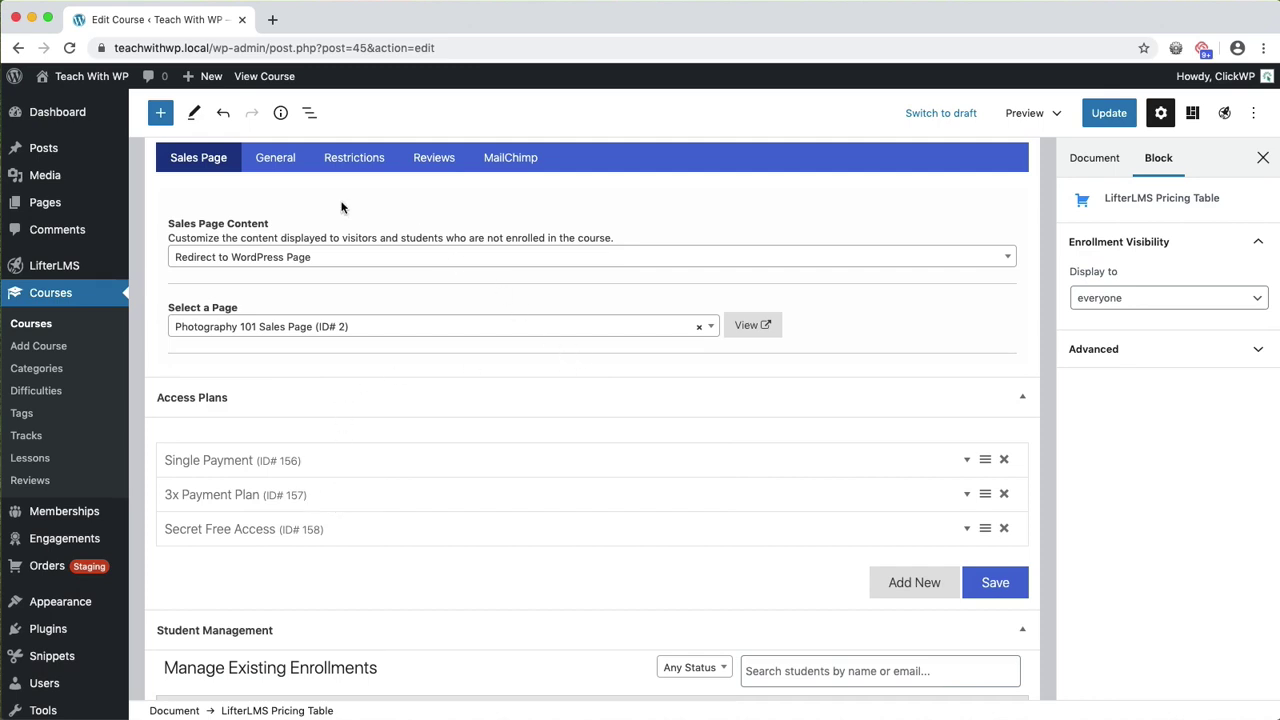
# Review the course's General, Restrictions, Reviews and MailChimp options.
pyautogui.click(288, 171)
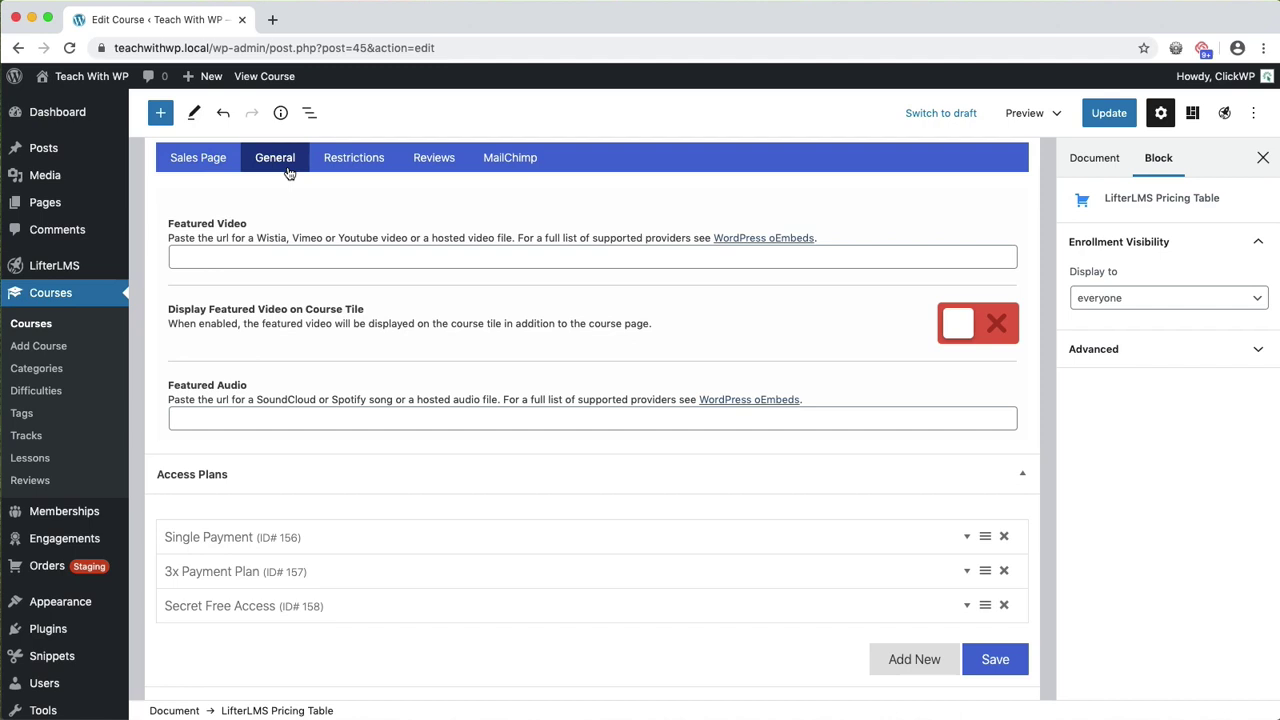
pyautogui.click(360, 163)
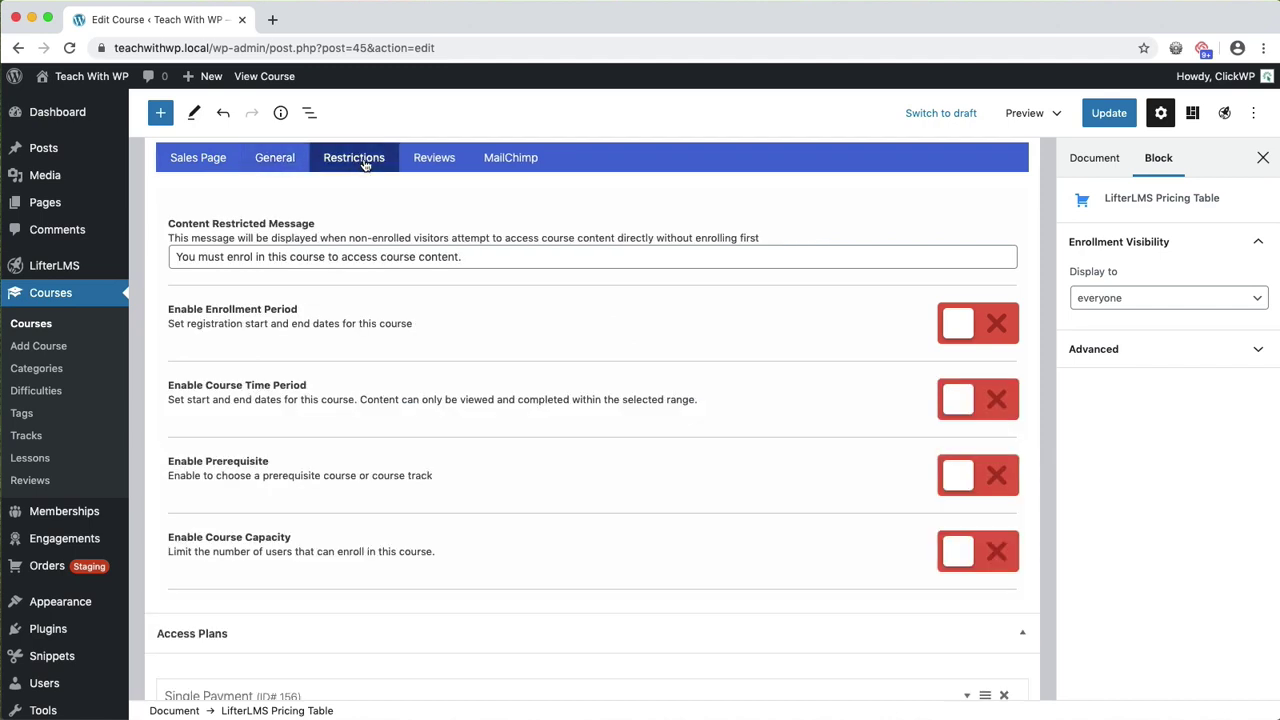
pyautogui.click(436, 166)
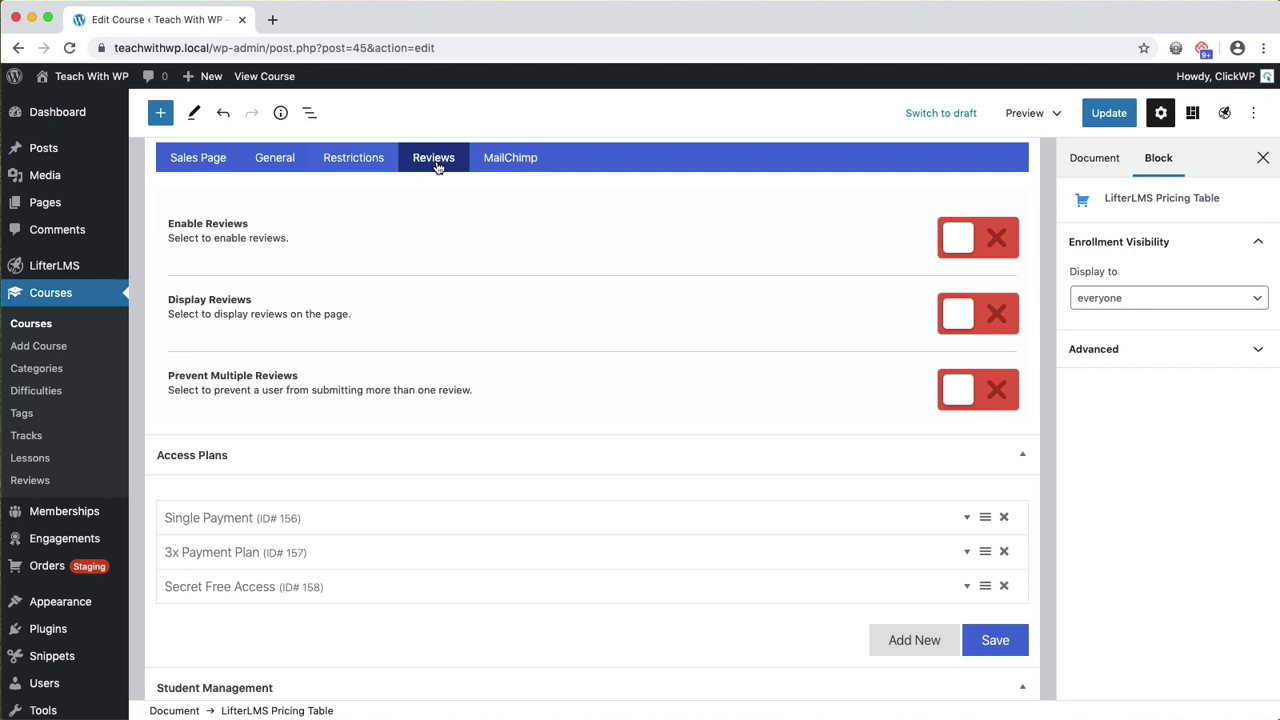
pyautogui.click(528, 167)
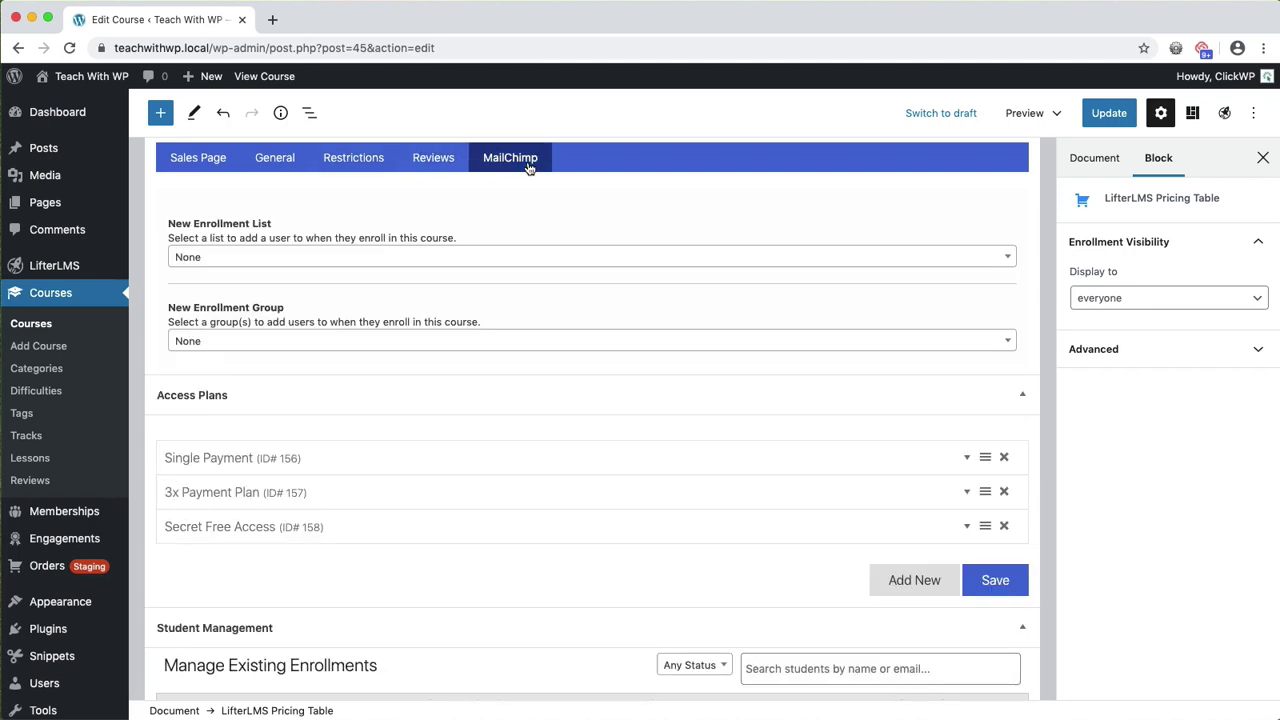
# Inspect the settings of the Single Payment and Secret Free Access plans, and view the course's student enrollments.
pyautogui.scroll(-3, 403, 340)
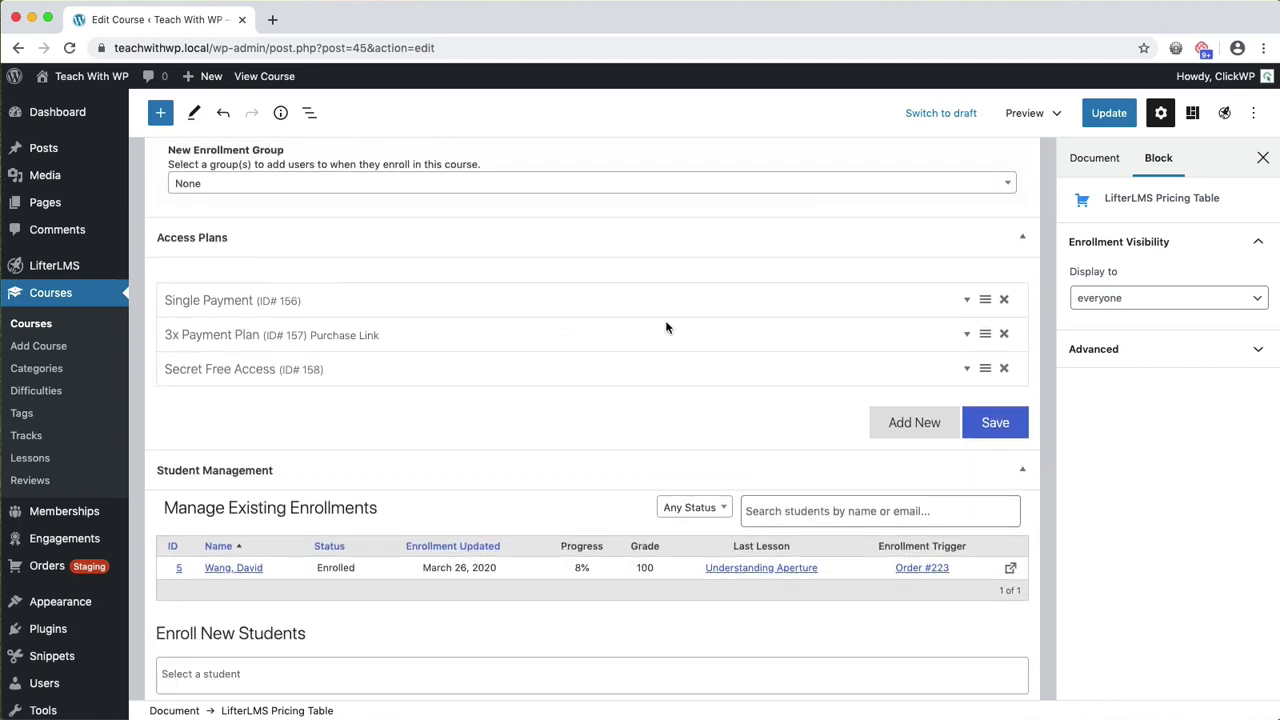
pyautogui.click(795, 299)
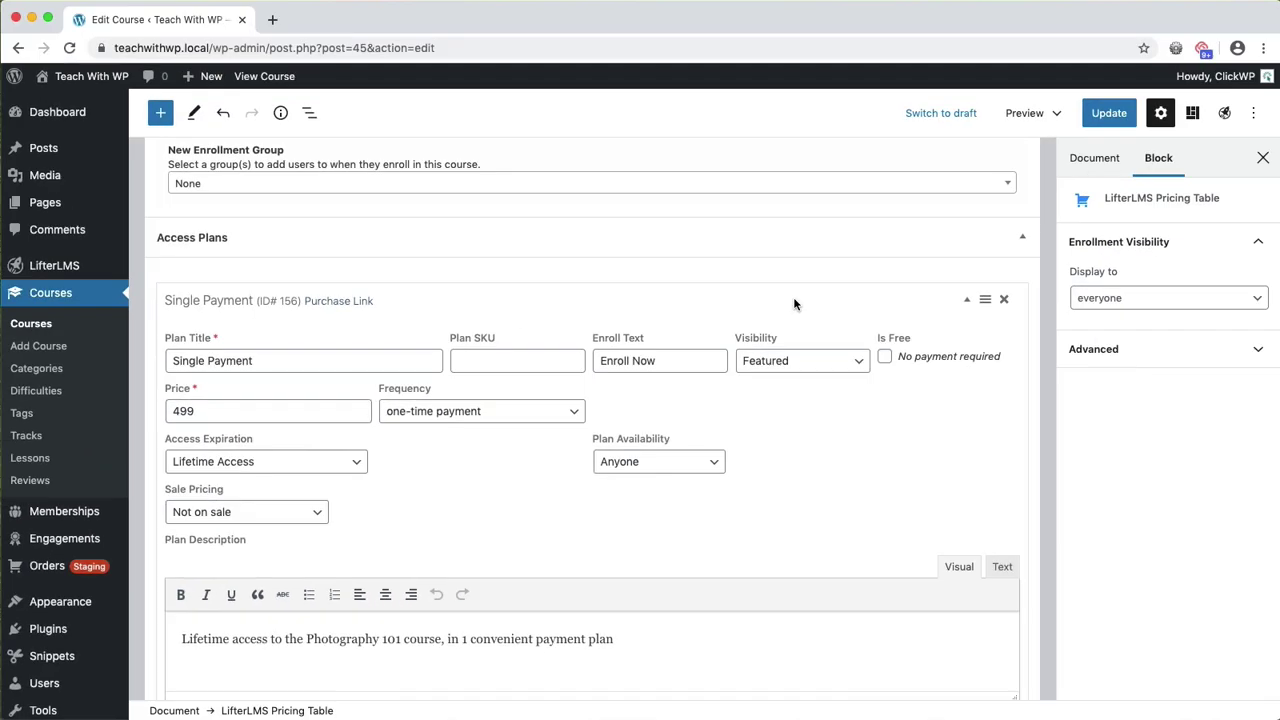
pyautogui.click(794, 302)
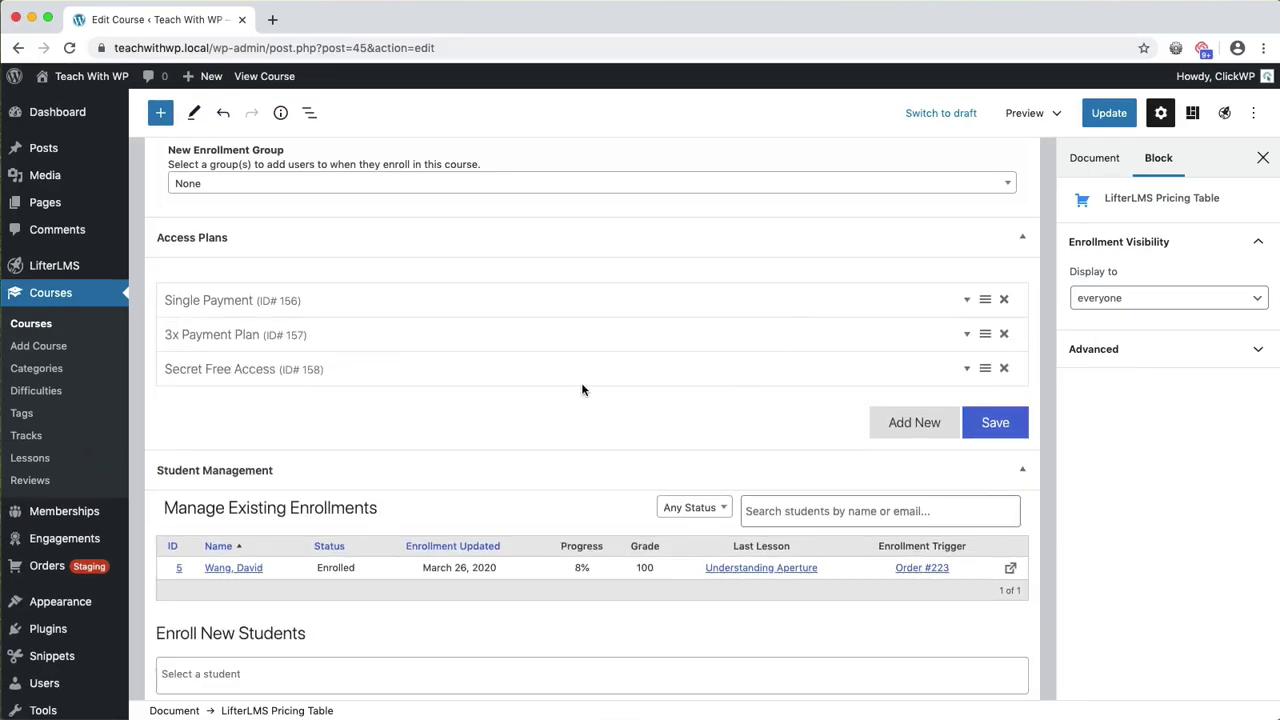
pyautogui.click(486, 376)
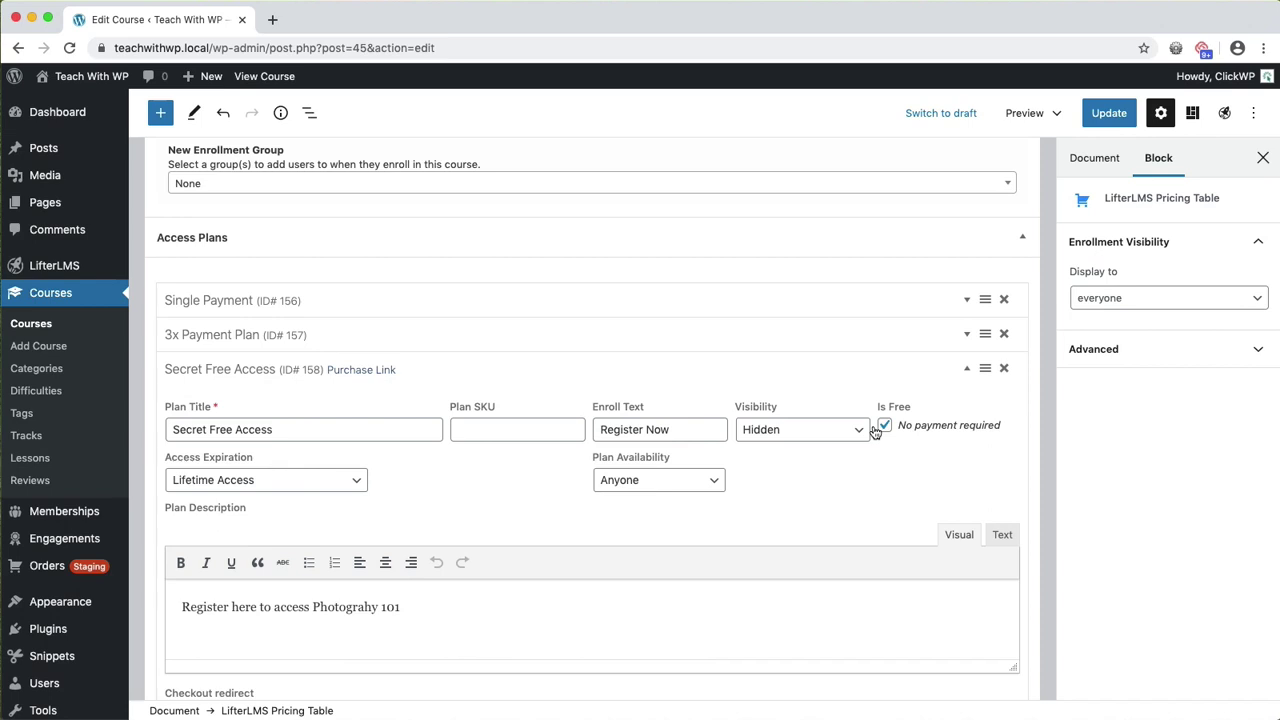
pyautogui.click(620, 369)
pyautogui.scroll(-1, 477, 442)
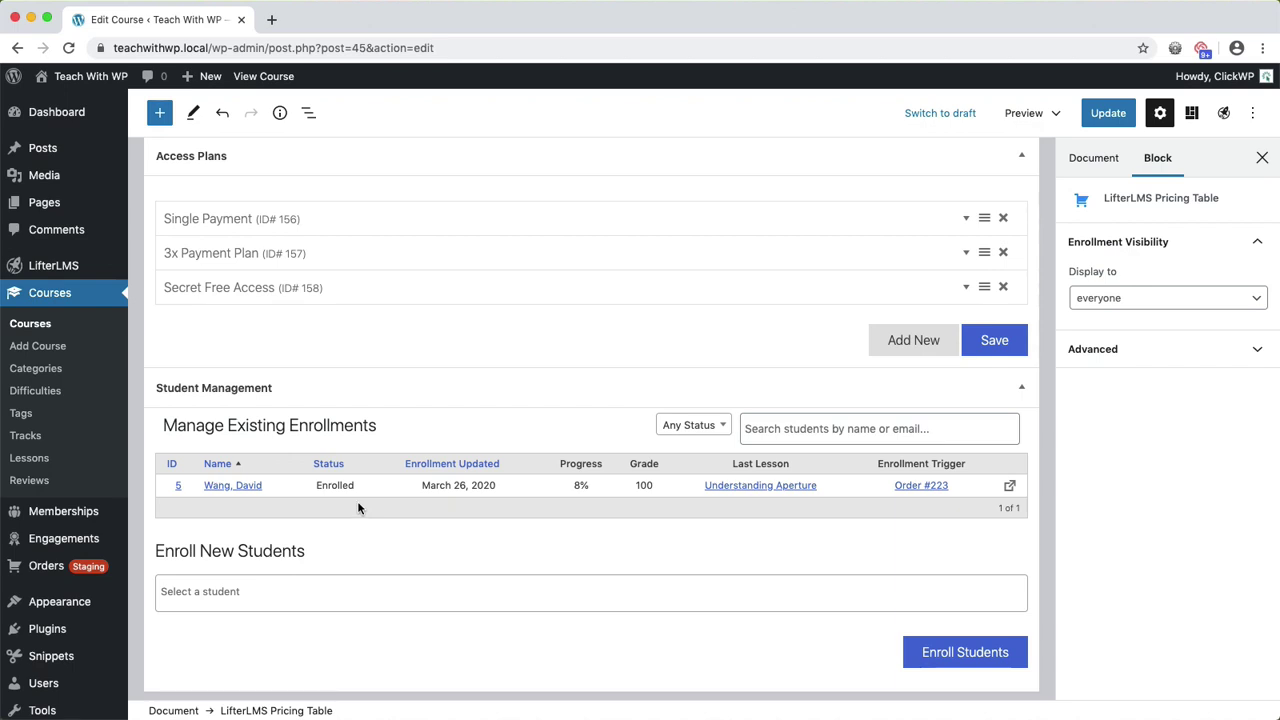
# Launch the Course Builder from the course's document settings, leaving the edit page without saving the changes.
pyautogui.click(1090, 170)
pyautogui.scroll(-10, 1137, 440)
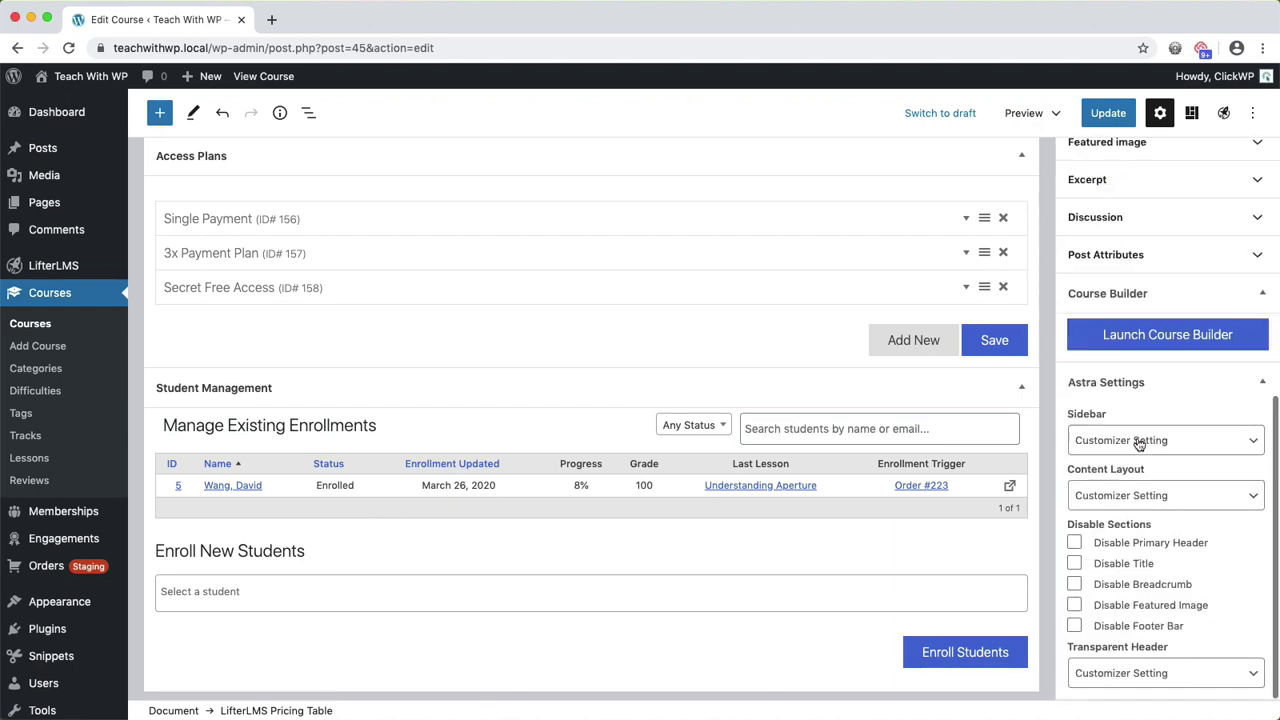
pyautogui.click(1137, 340)
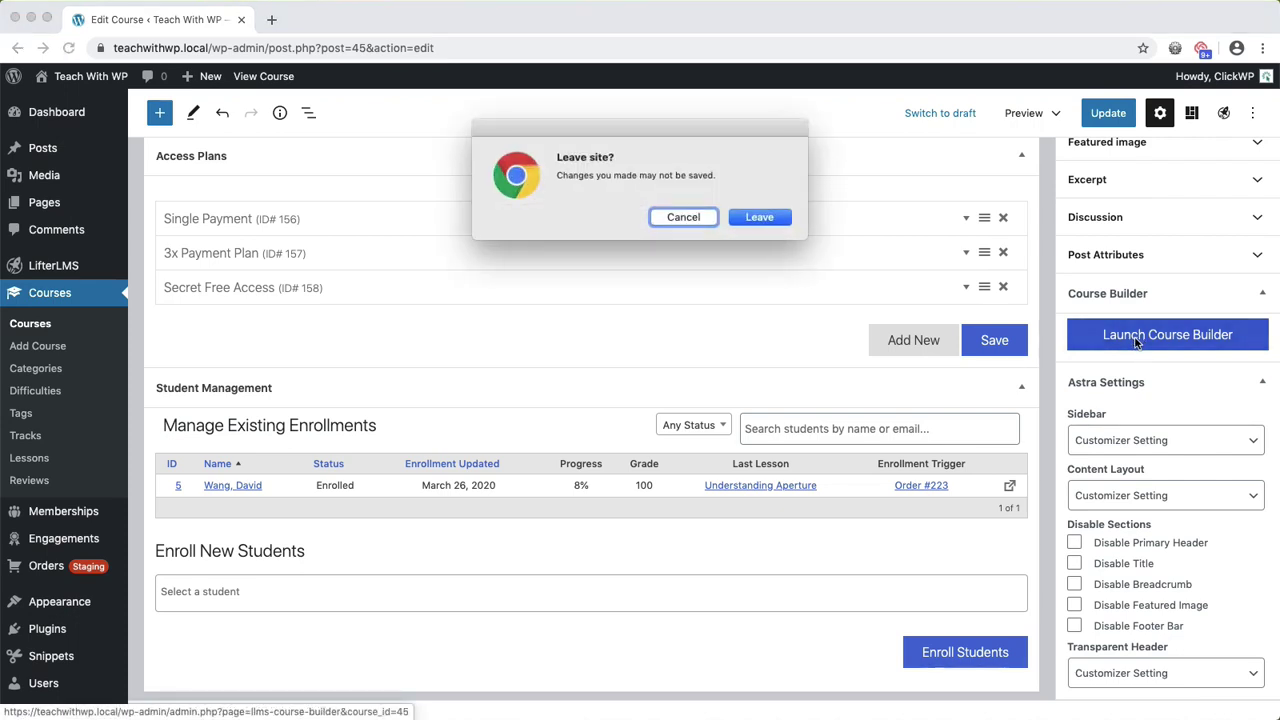
pyautogui.click(760, 217)
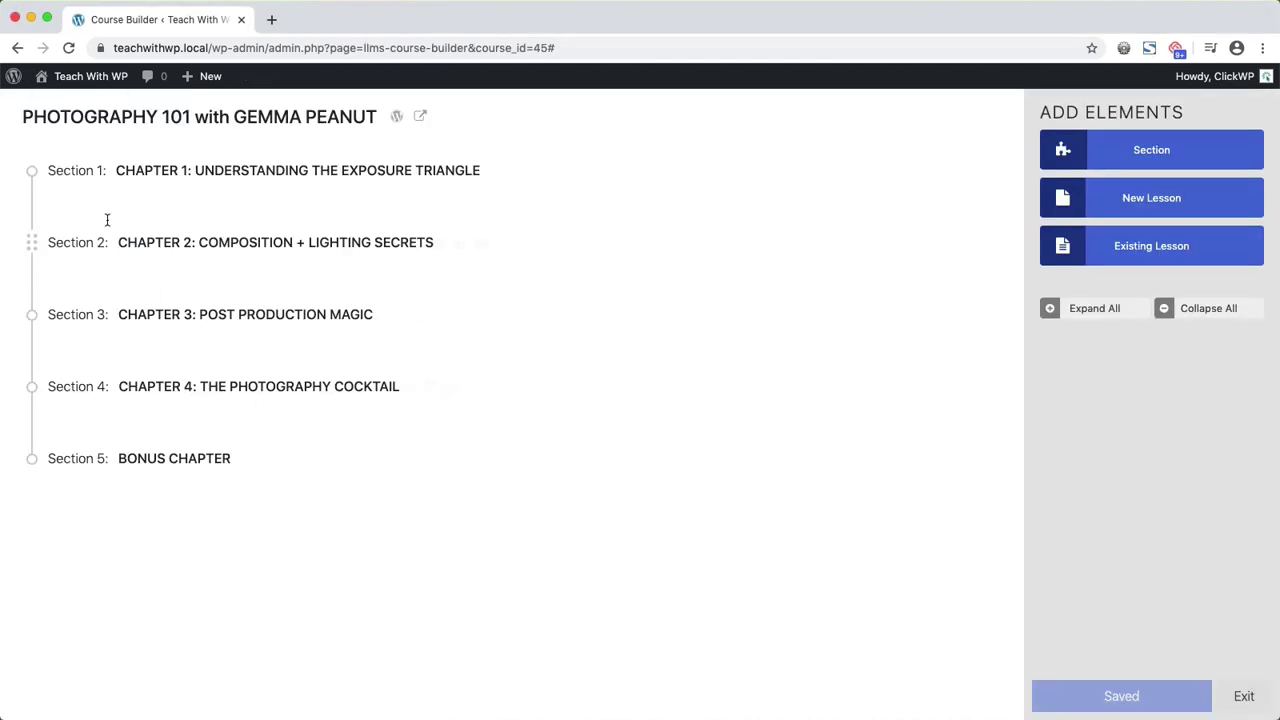
# Expand all sections in the Course Builder and review the lessons in each chapter.
pyautogui.click(1083, 314)
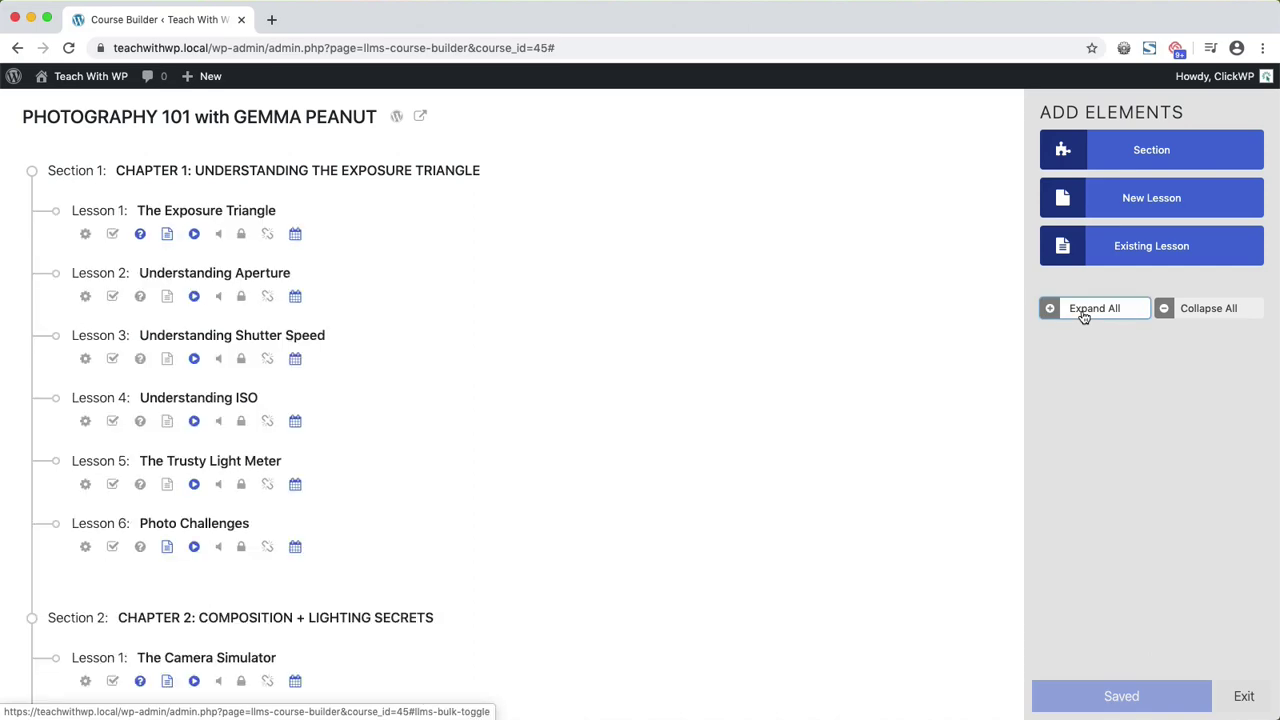
pyautogui.scroll(-3, 377, 382)
pyautogui.scroll(-5, 377, 382)
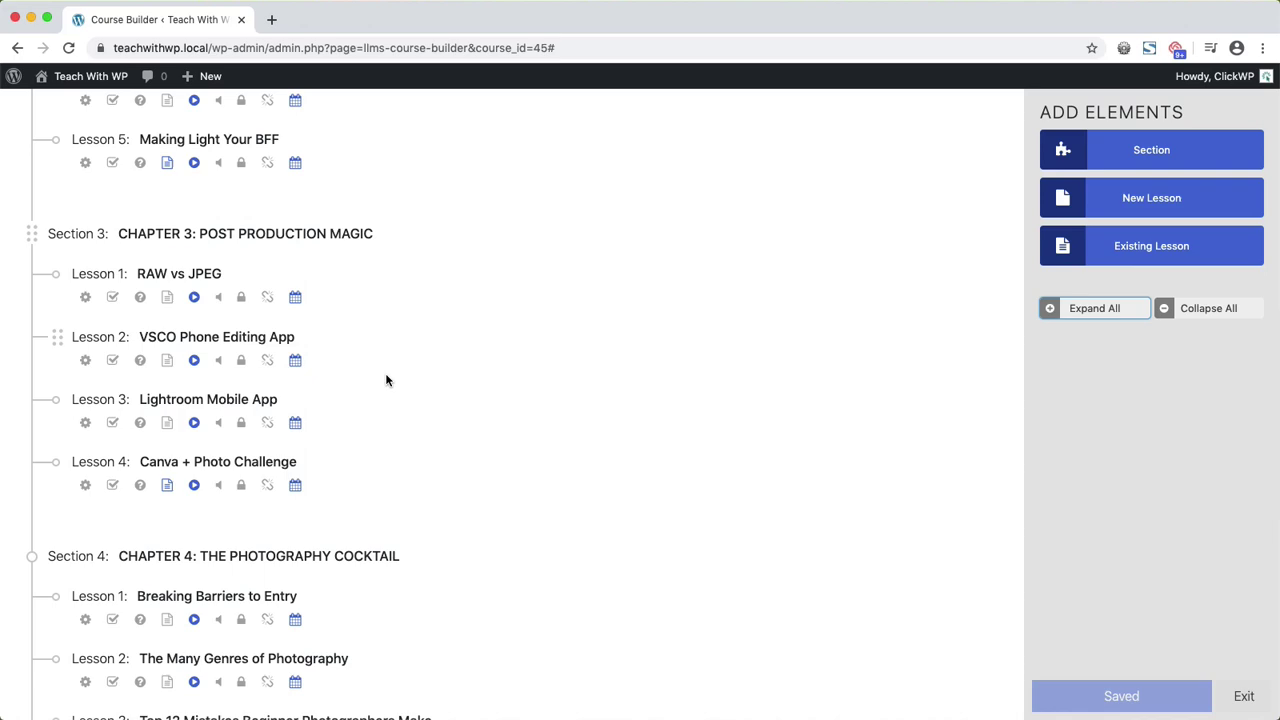
pyautogui.scroll(8, 387, 380)
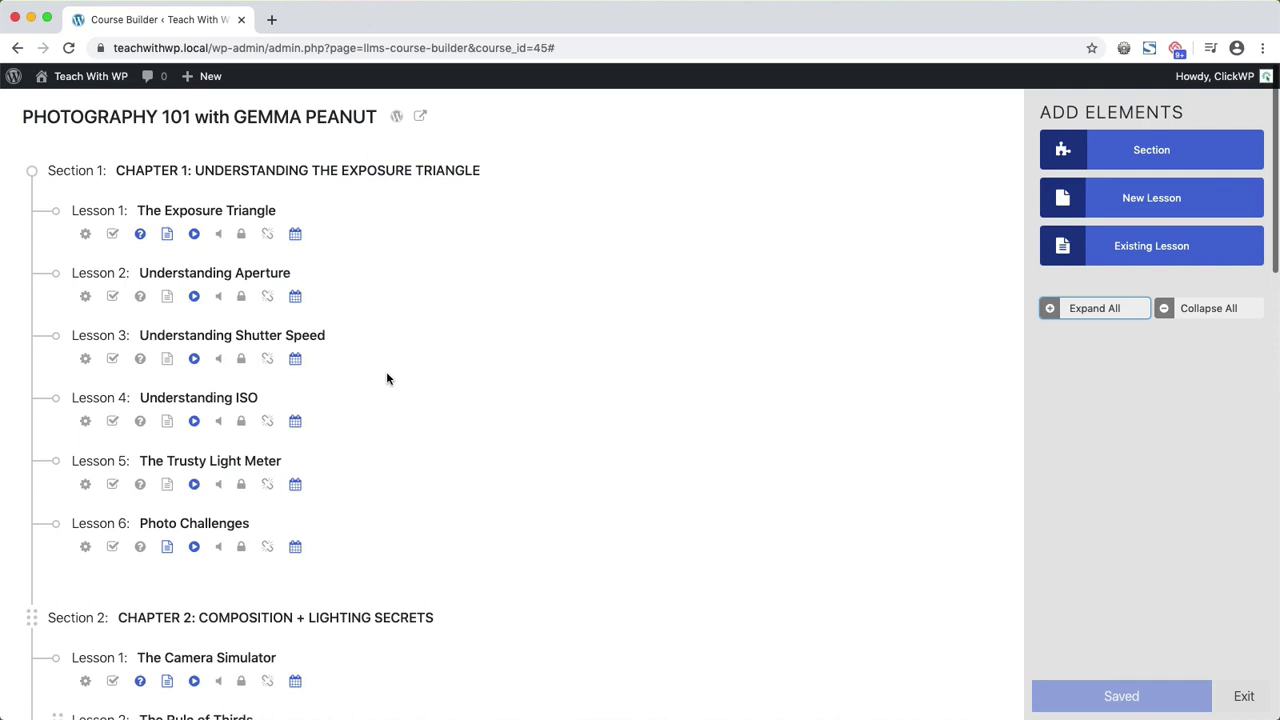
# Add a new lesson at the end of Chapter 1, after Photo Challenges, and name it "A new lesson".
pyautogui.moveTo(1140, 203); pyautogui.dragTo(442, 457)
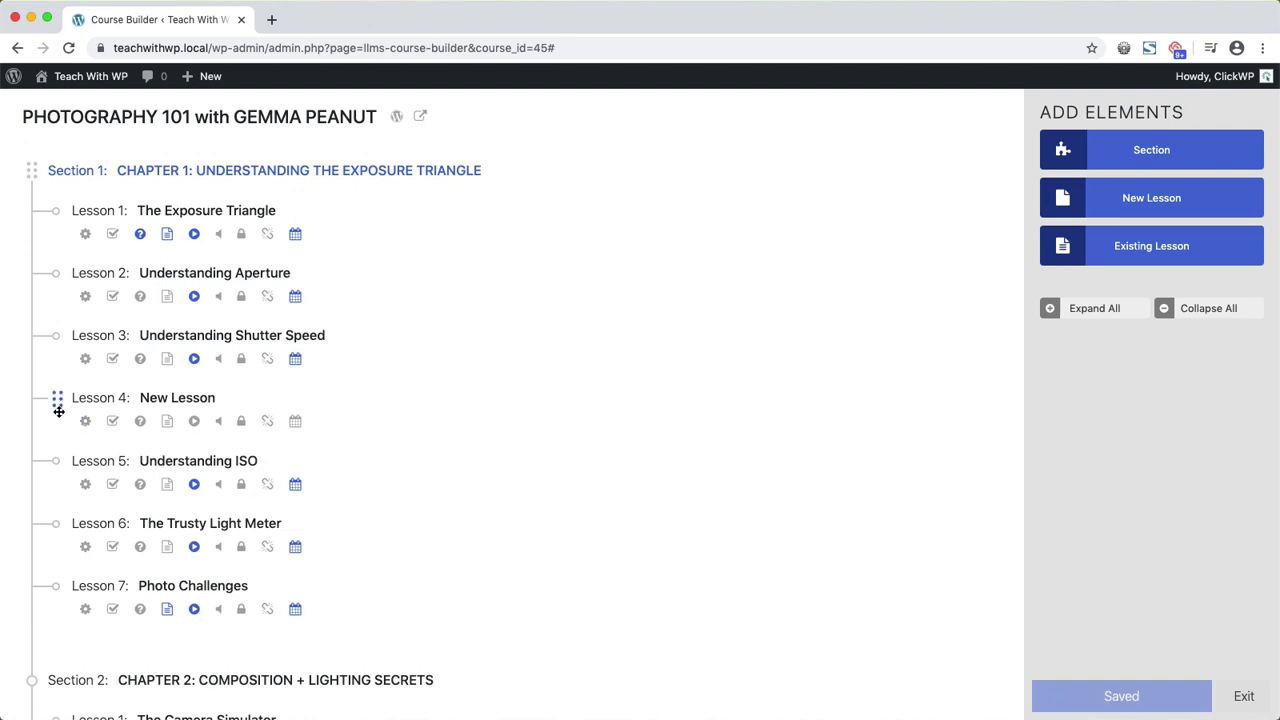
pyautogui.moveTo(58, 411); pyautogui.dragTo(63, 612)
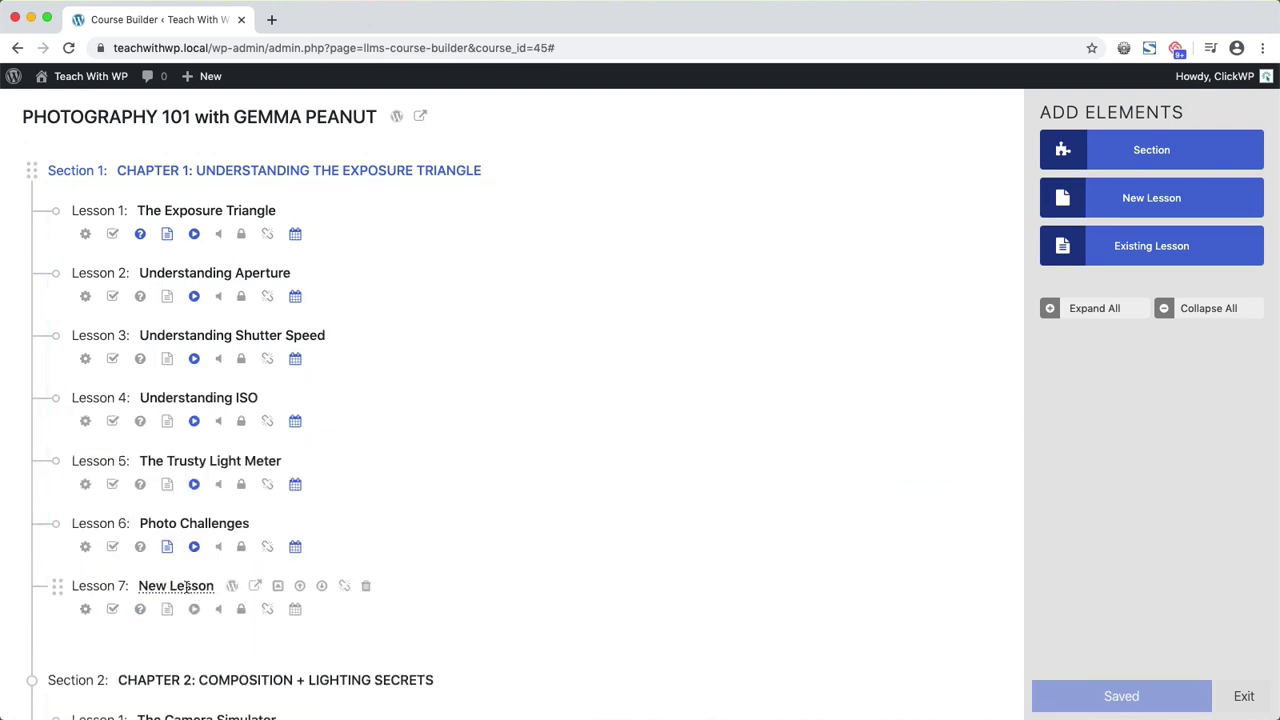
pyautogui.click(186, 588)
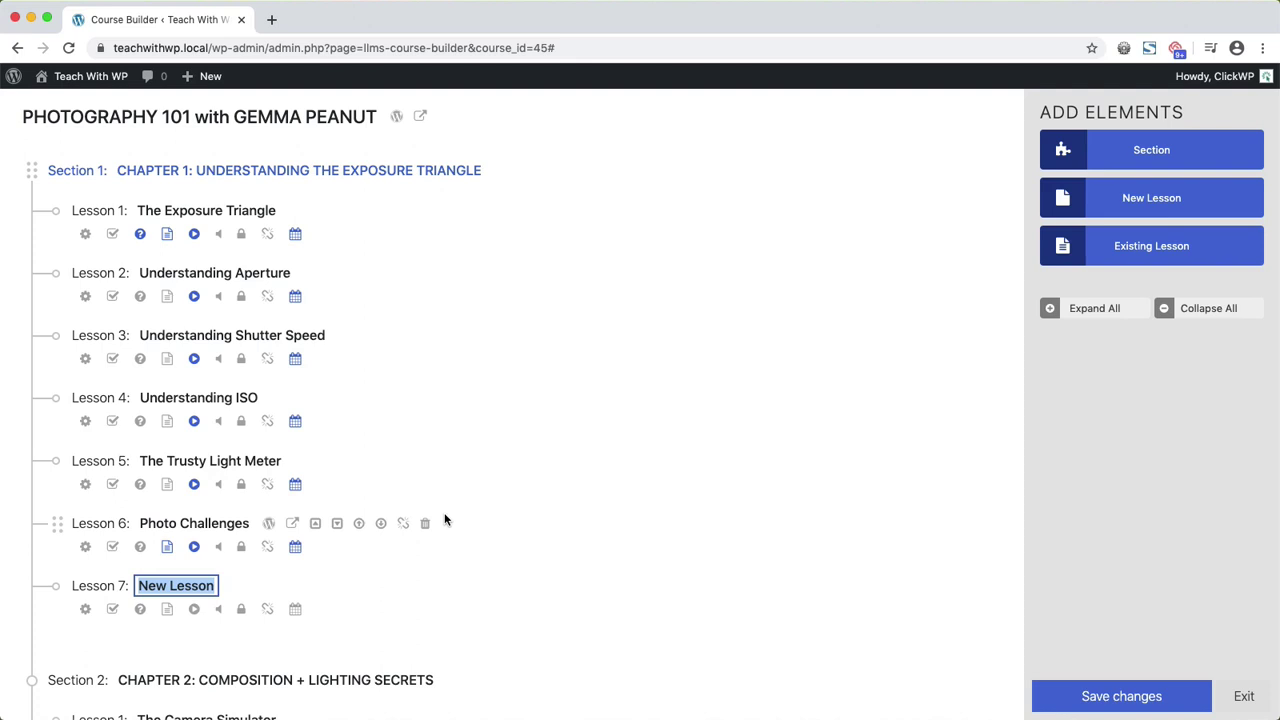
pyautogui.write('A new l')
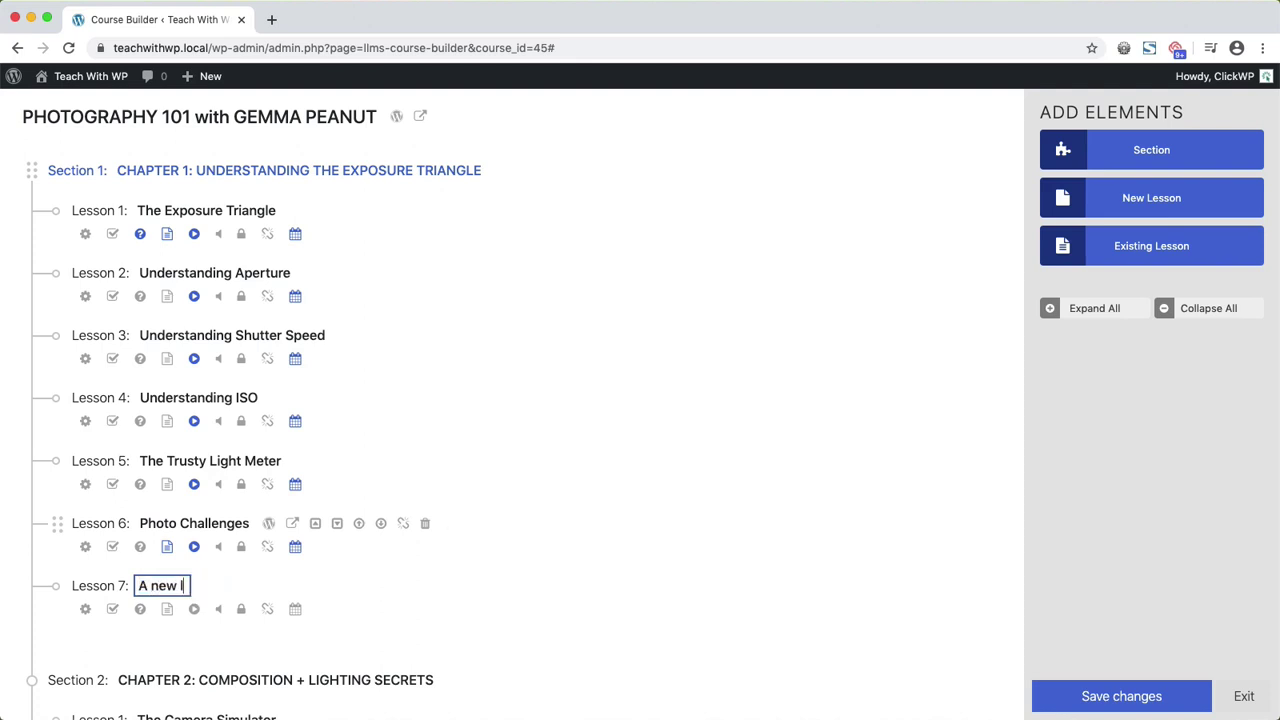
pyautogui.write('esson')
pyautogui.press('Return')
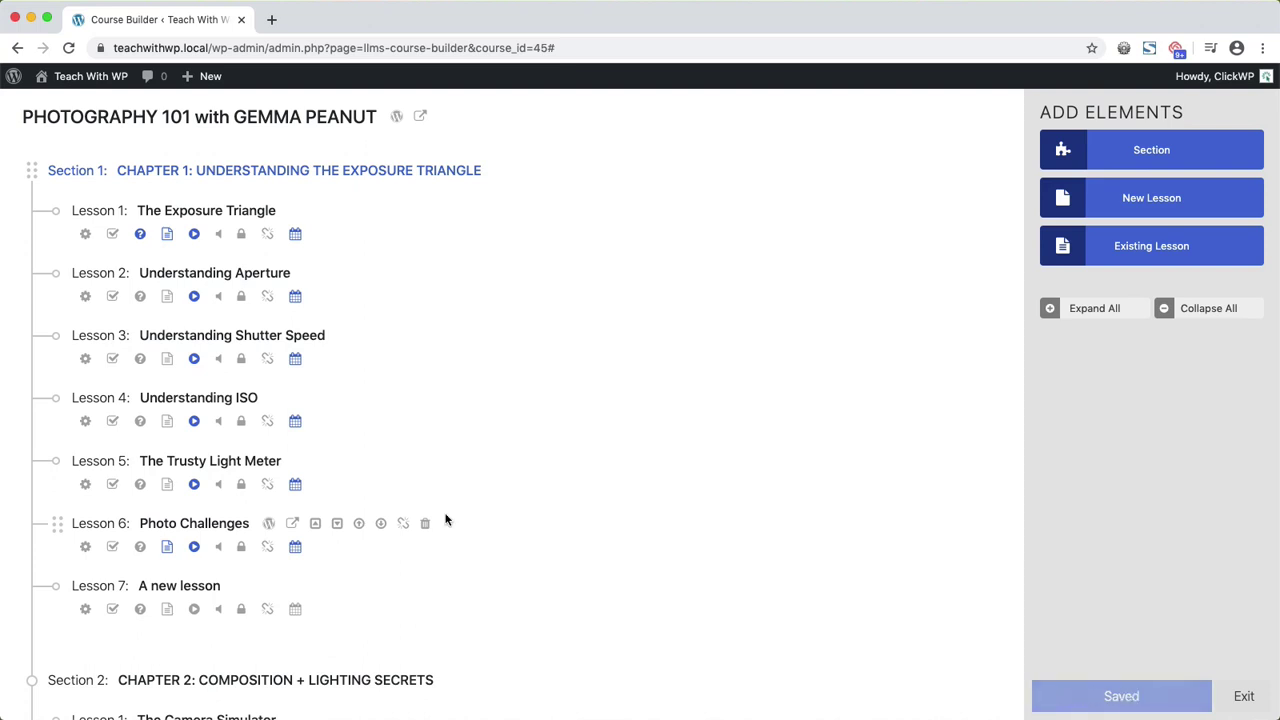
# Set The Camera Simulator lesson in Chapter 2 to drip by number of days after course enrollment, with 7 days.
pyautogui.scroll(-3, 447, 520)
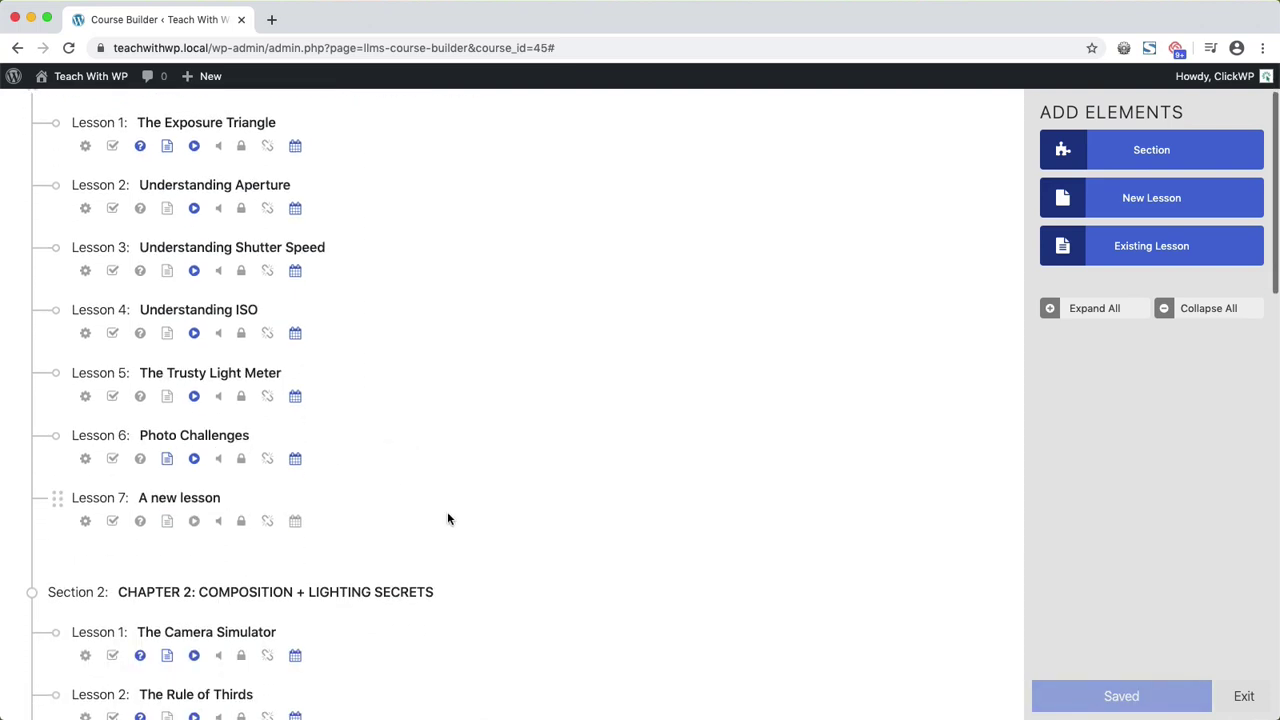
pyautogui.scroll(-3, 447, 518)
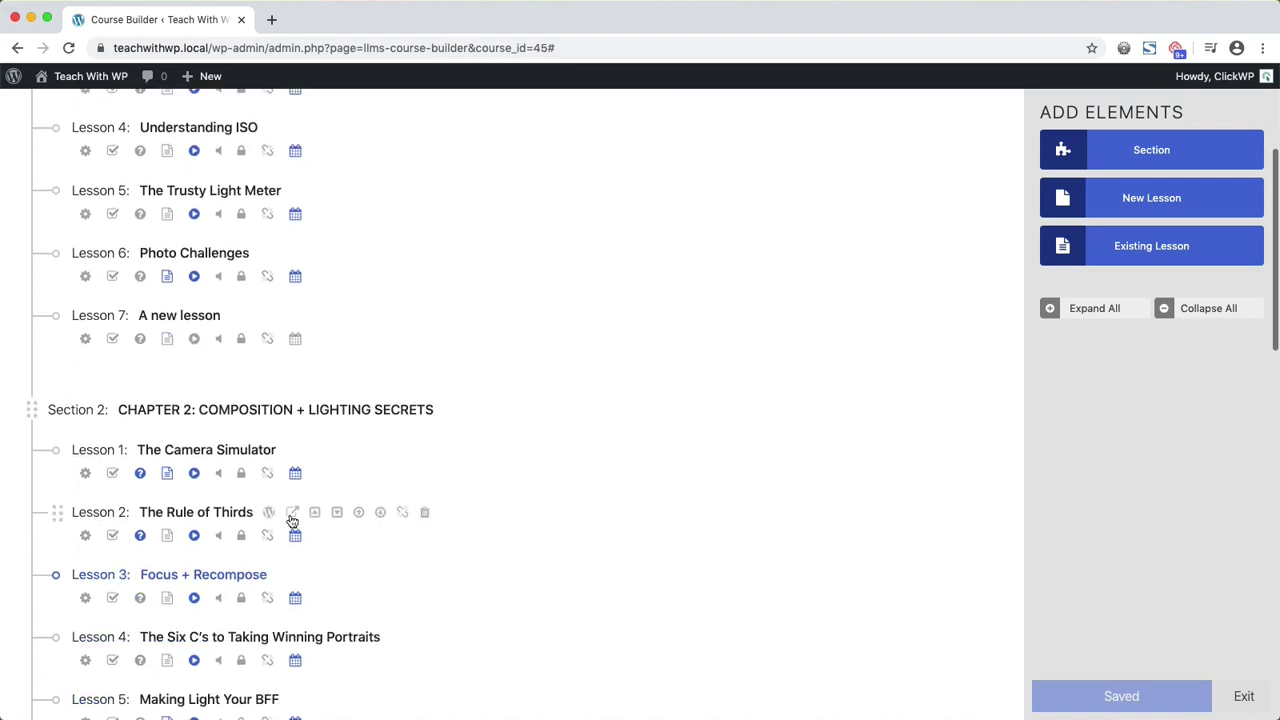
pyautogui.click(86, 478)
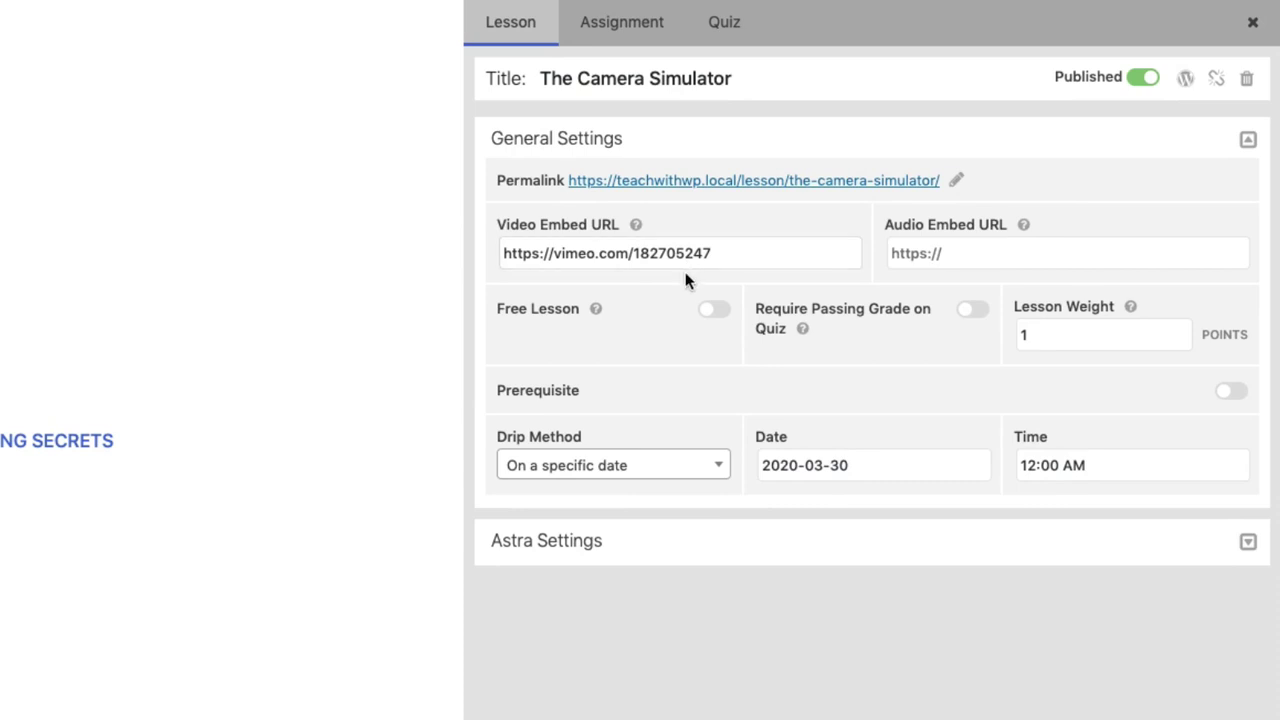
pyautogui.moveTo(595, 309)
pyautogui.click(635, 470)
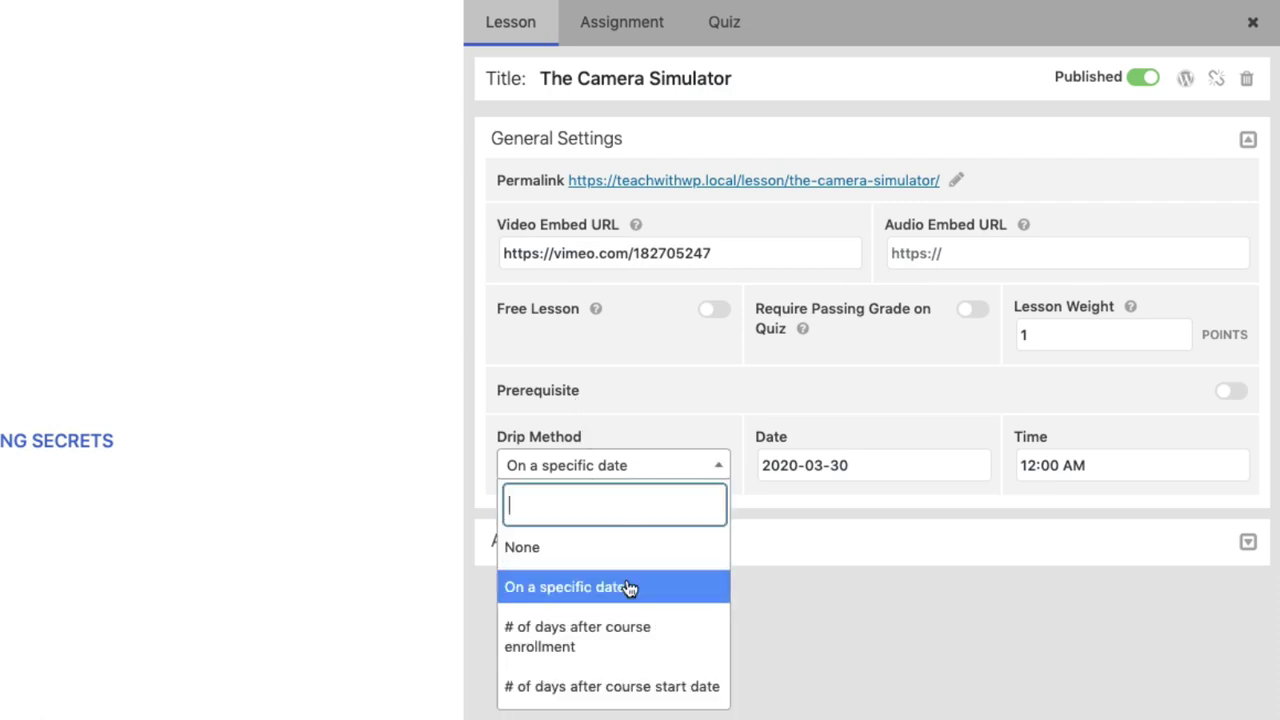
pyautogui.click(630, 637)
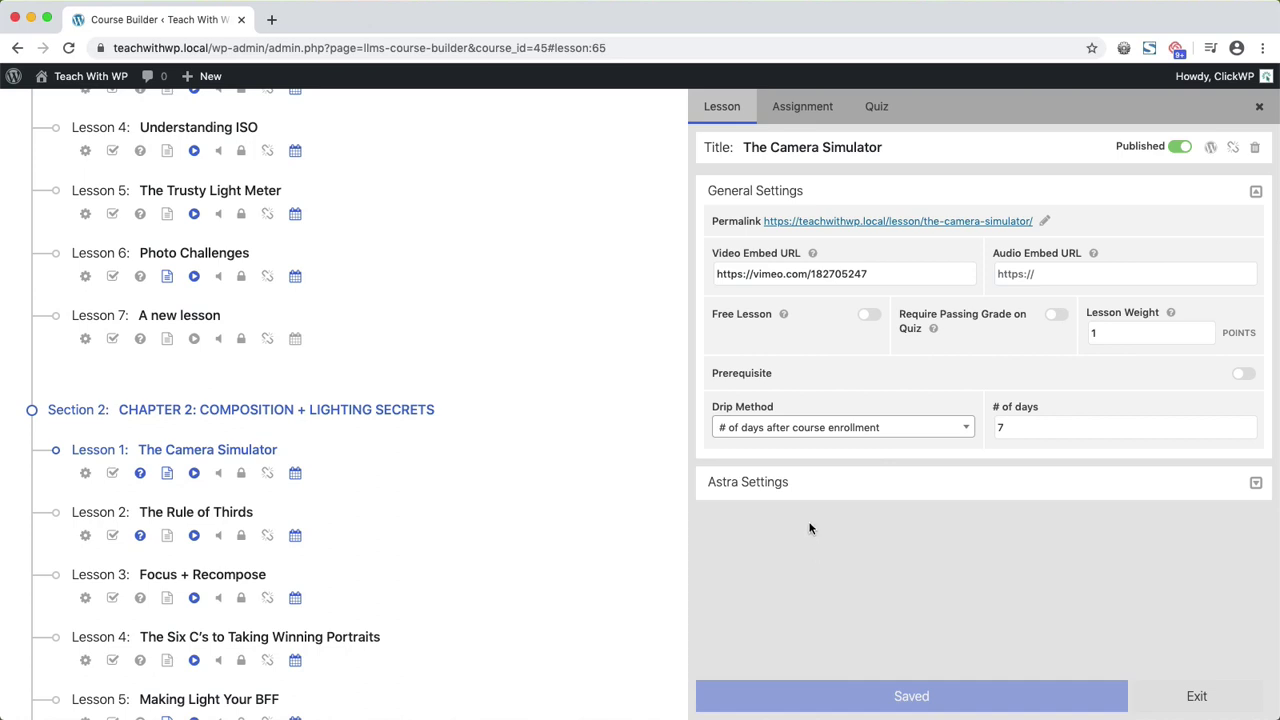
# Review the questions in The Camera Simulator's quiz, and open the settings of The Exposure Triangle lesson in Chapter 1.
pyautogui.click(877, 110)
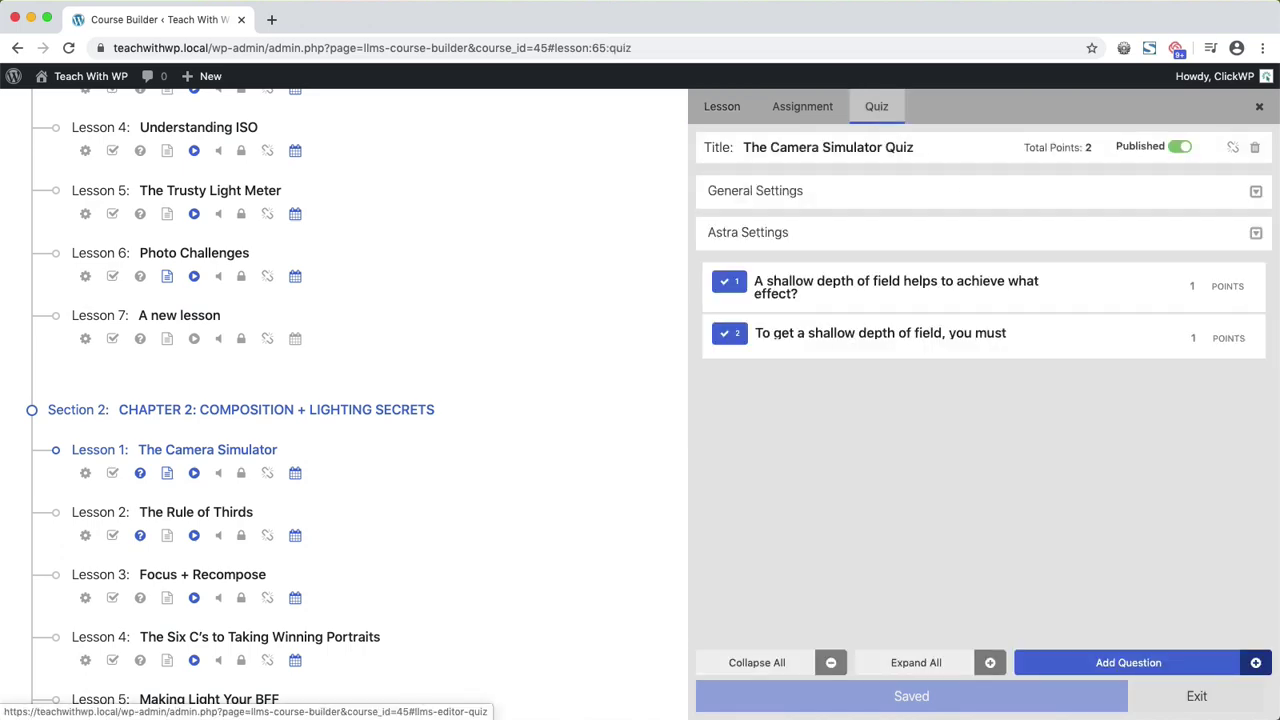
pyautogui.scroll(3, 390, 297)
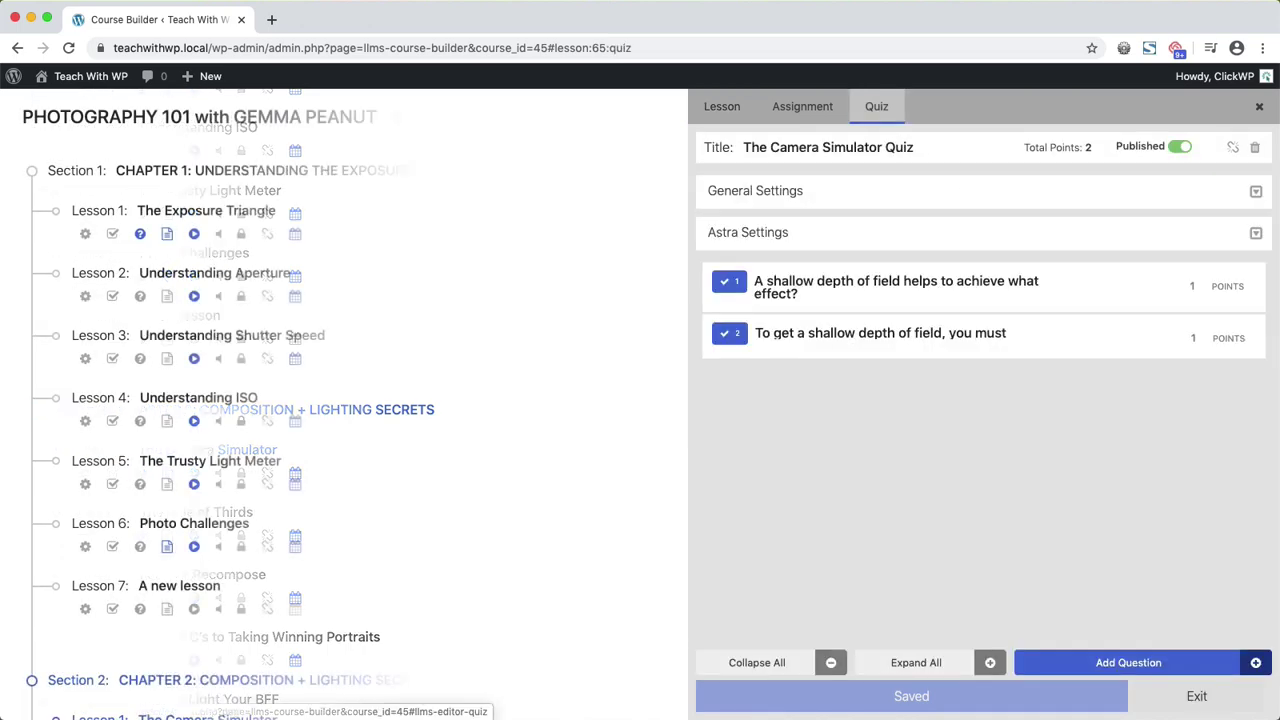
pyautogui.click(86, 235)
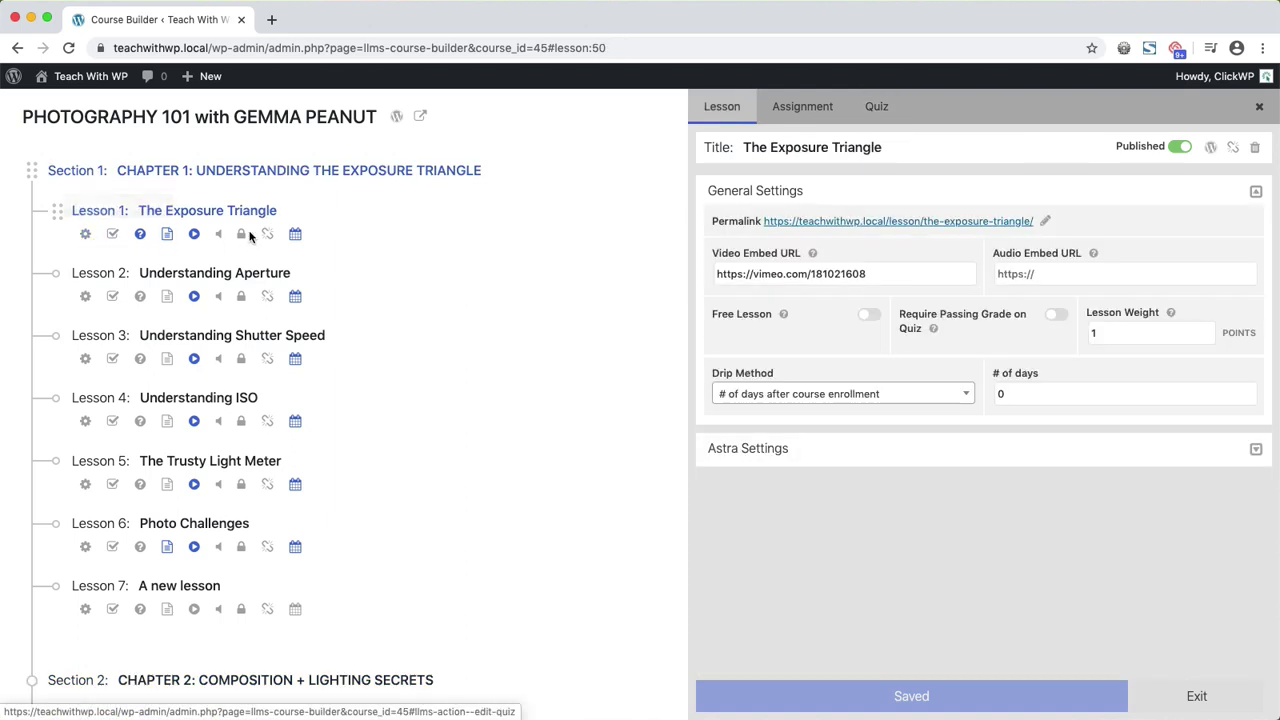
# Review The Exposure Triangle's content in the WordPress lesson editor, and close both the editor and the lesson settings.
pyautogui.moveTo(294, 211)
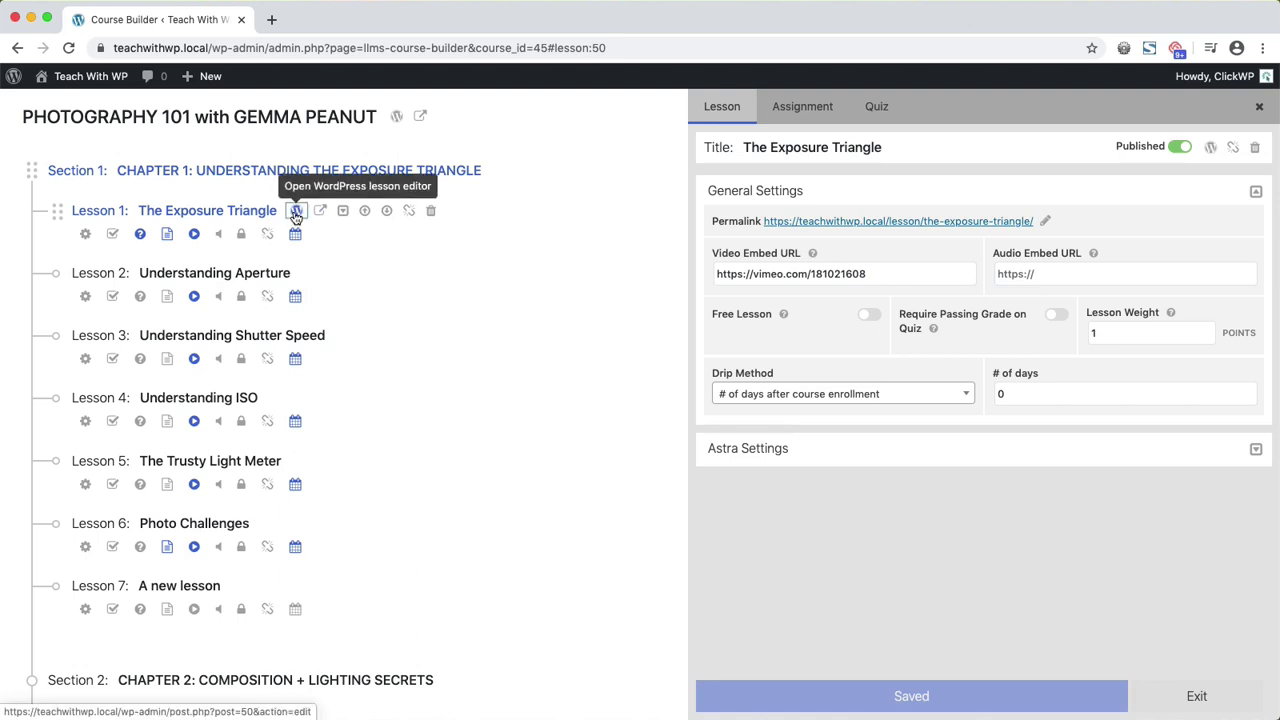
pyautogui.click(296, 212)
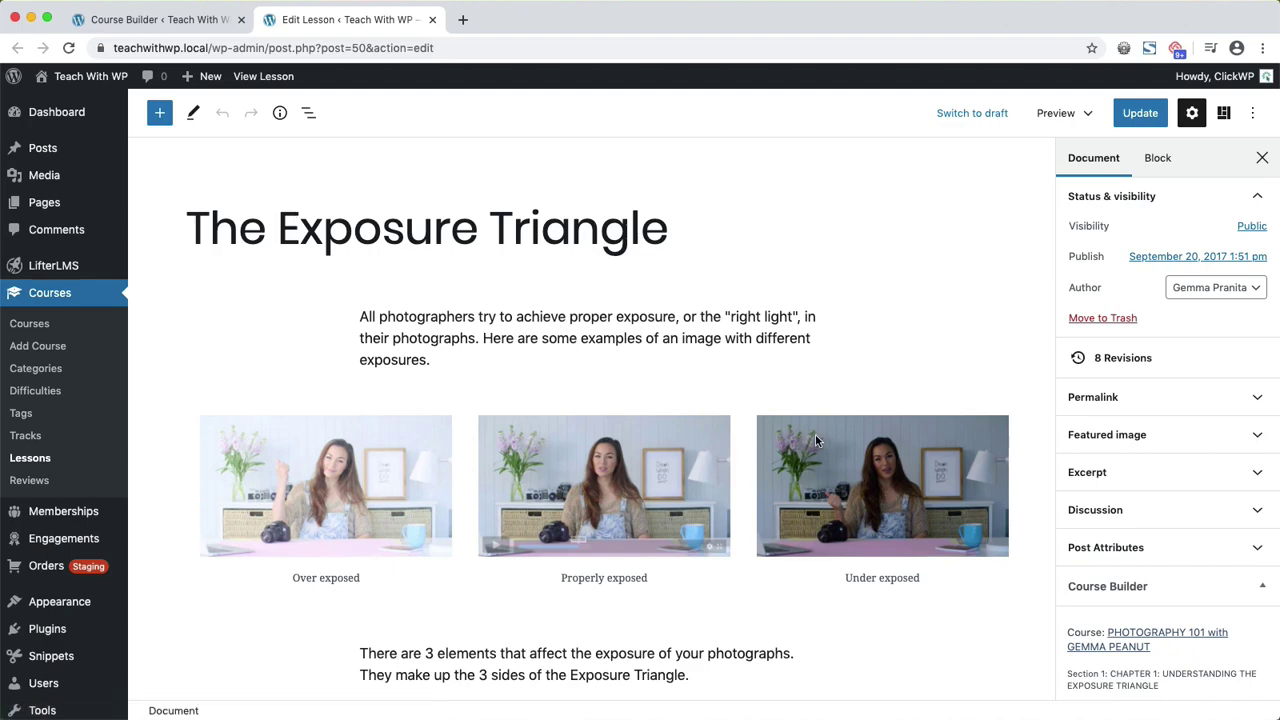
pyautogui.scroll(-5, 815, 437)
pyautogui.scroll(-2, 815, 441)
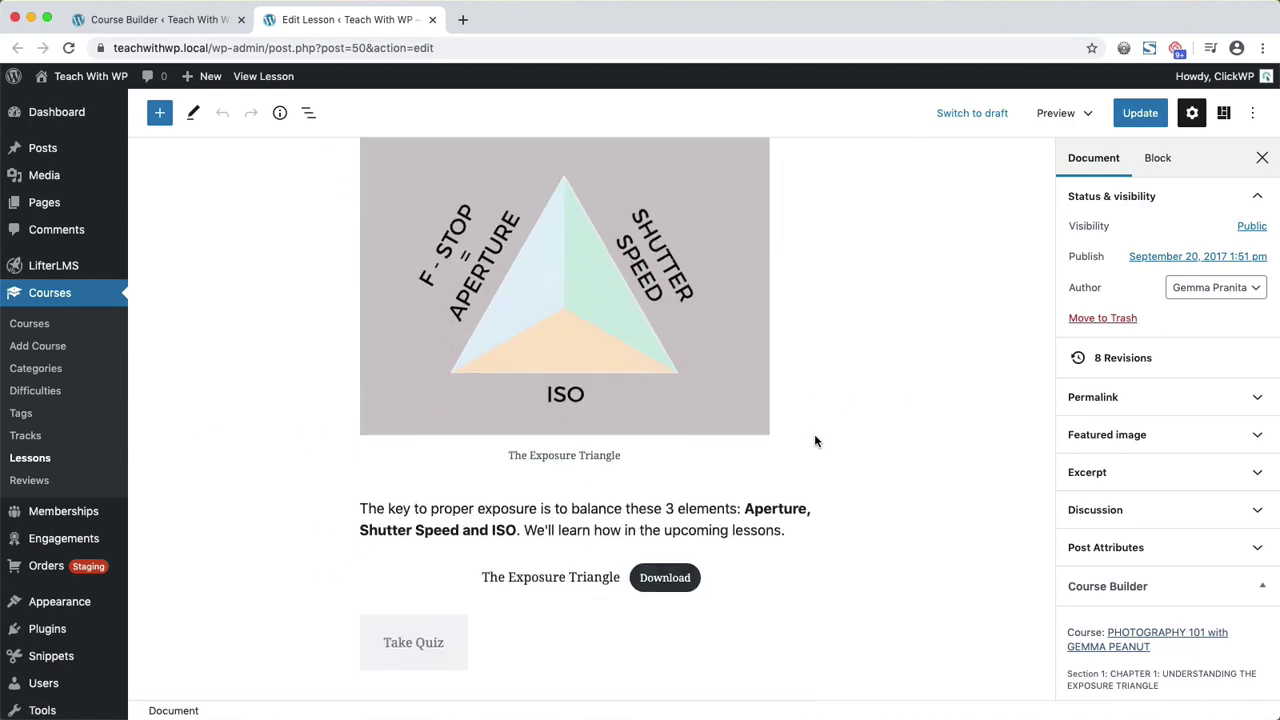
pyautogui.scroll(-1, 815, 441)
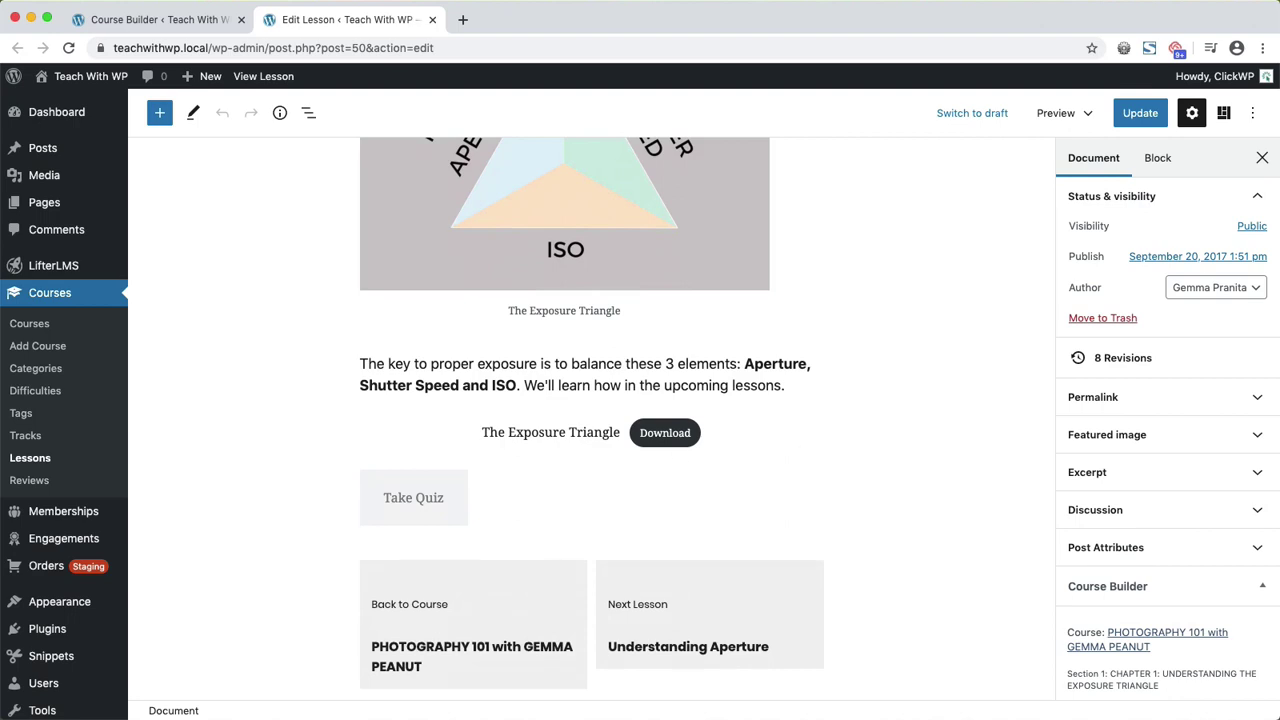
pyautogui.click(433, 21)
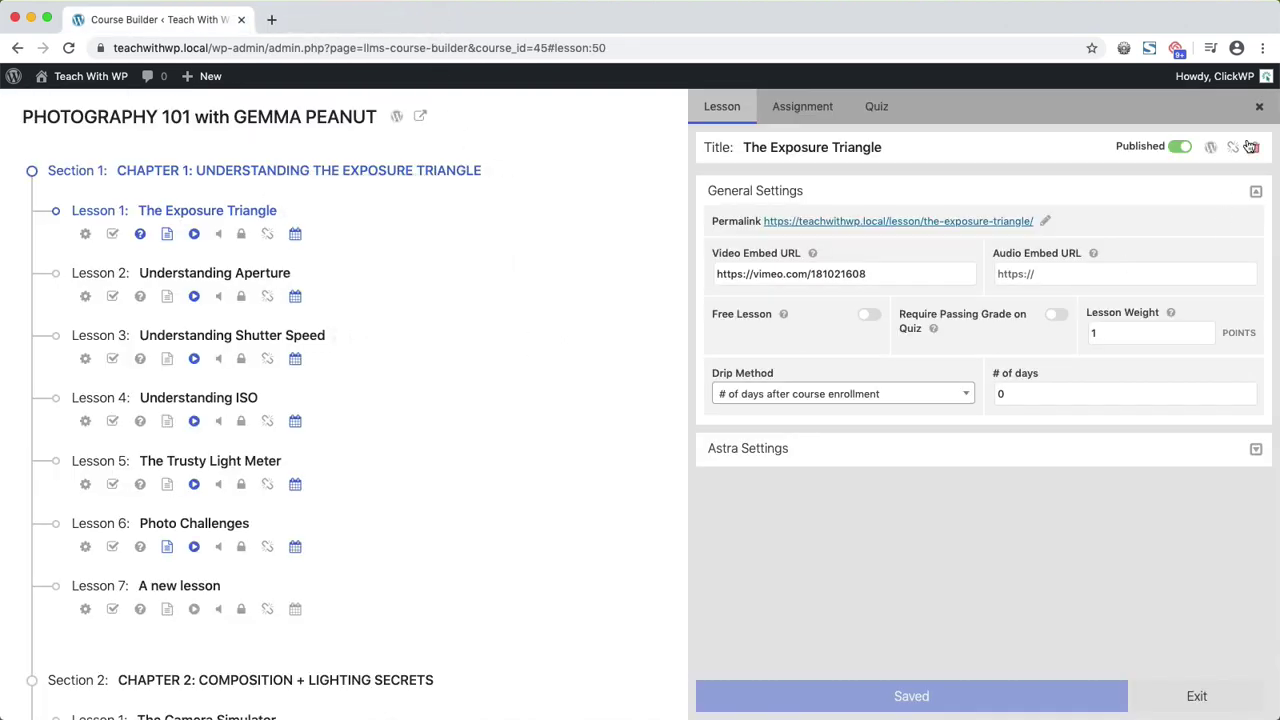
pyautogui.click(1259, 106)
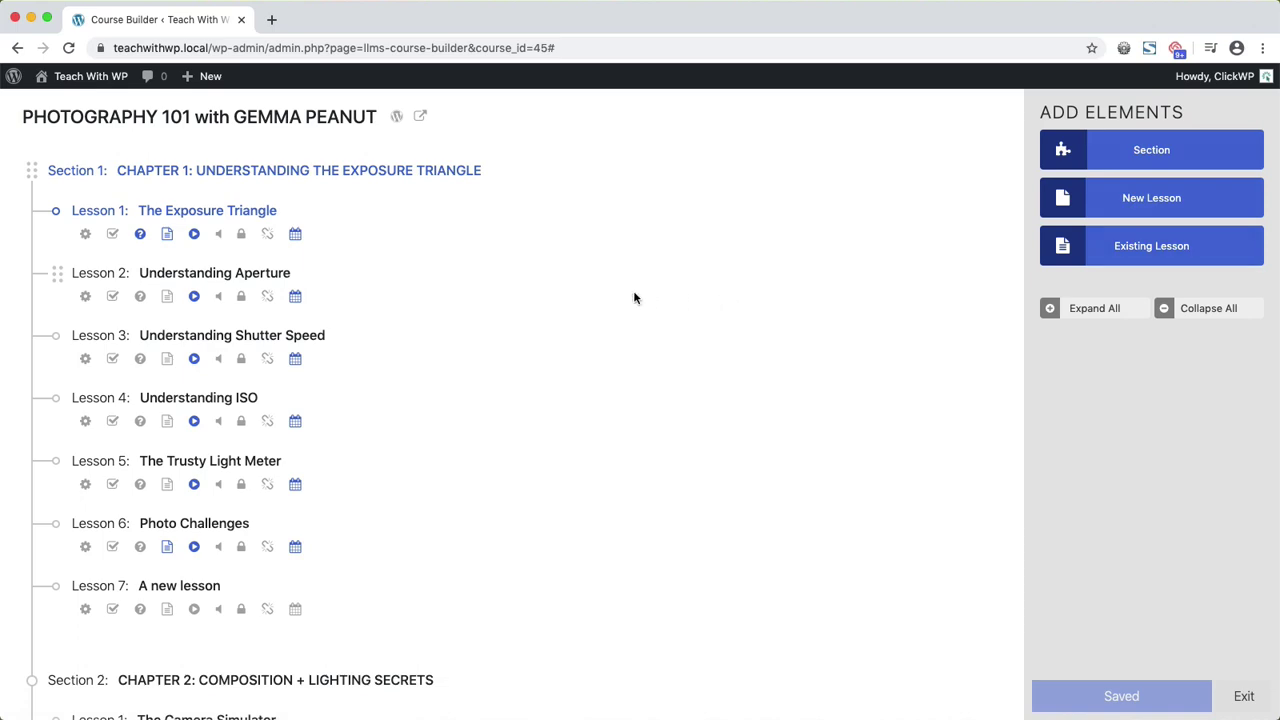
# Title the new engagement "Invite to Facebook Group" and trigger it when a student enrolls in the PHOTOGRAPHY 101 course.
pyautogui.moveTo(422, 275)
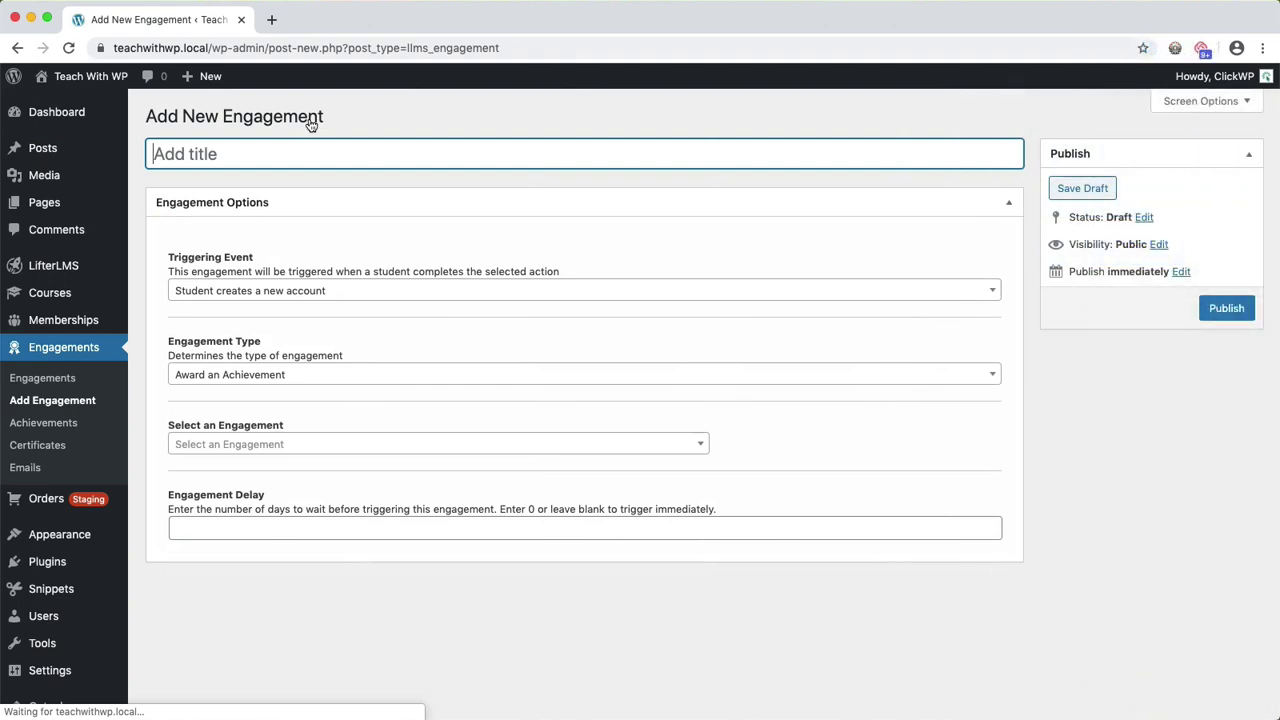
pyautogui.write('Invite ')
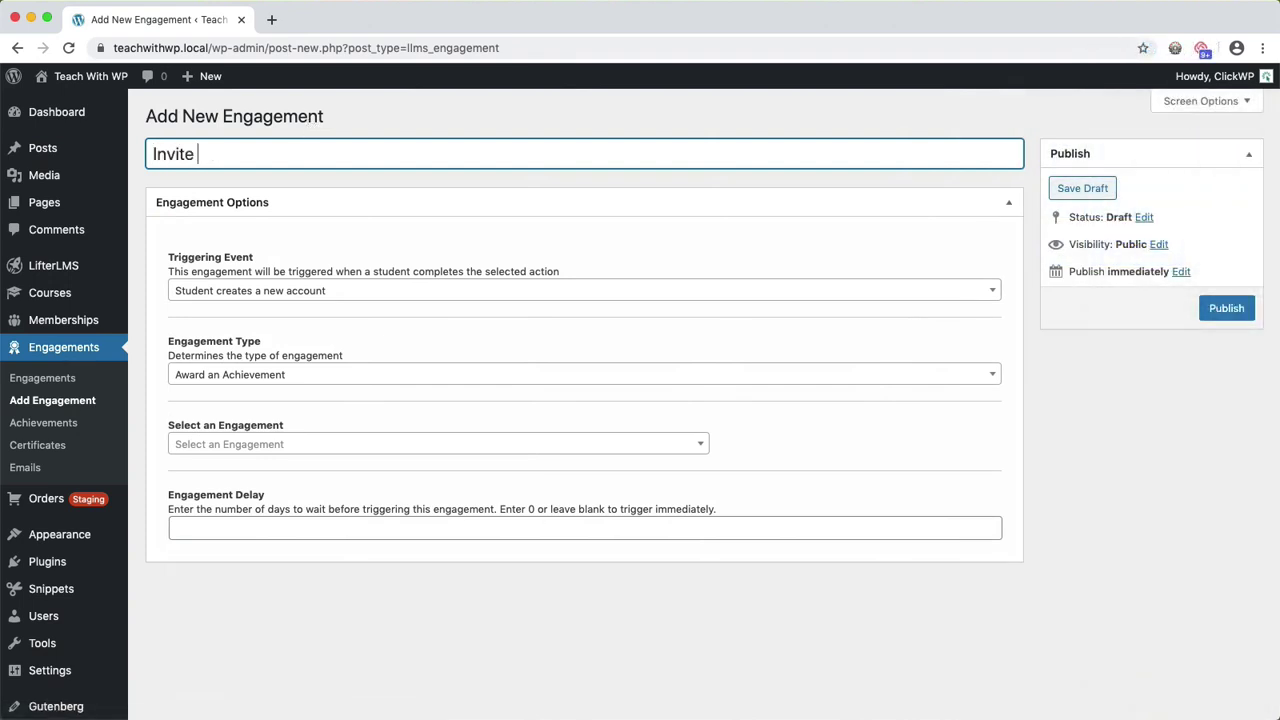
pyautogui.write('to Facebook Group')
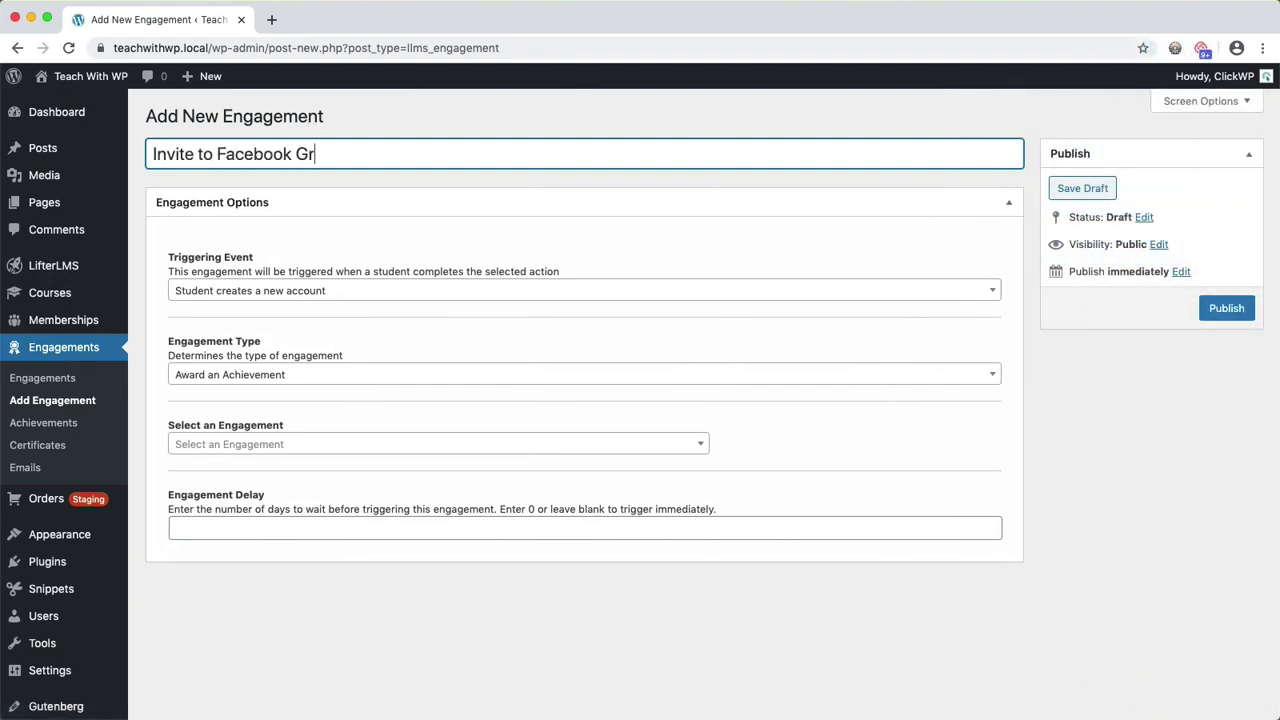
pyautogui.click(280, 297)
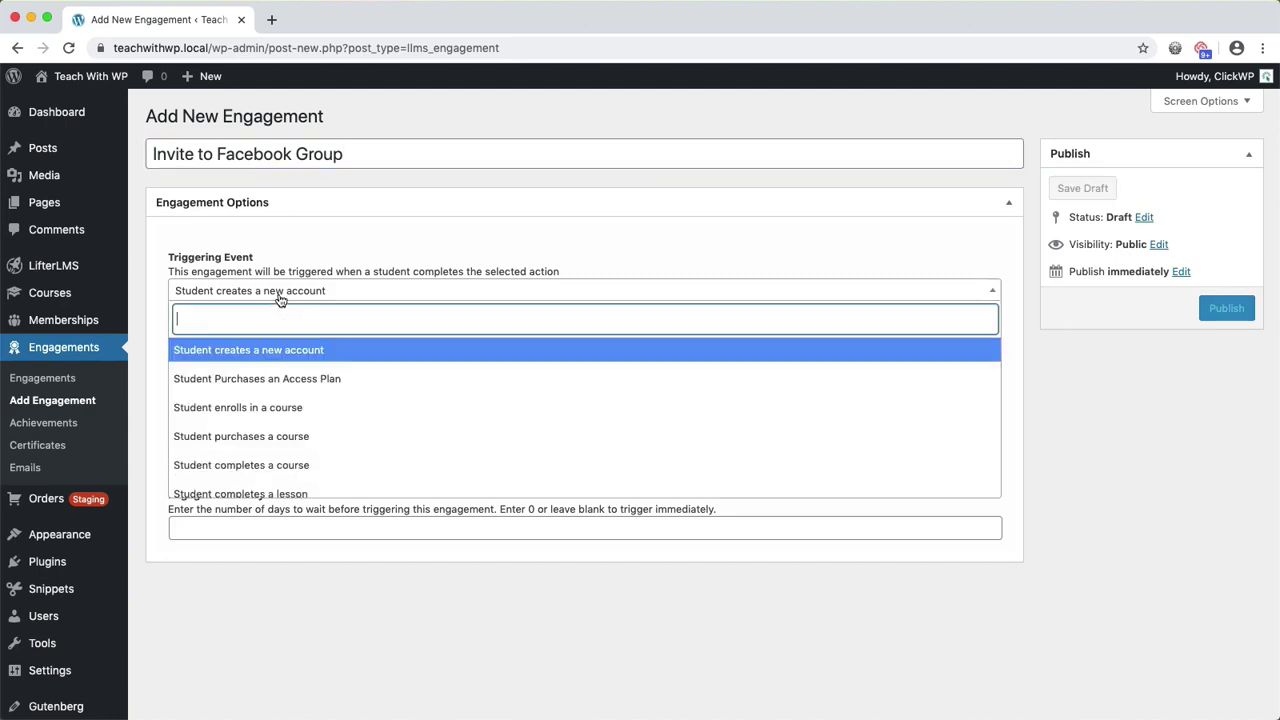
pyautogui.click(296, 407)
pyautogui.click(271, 362)
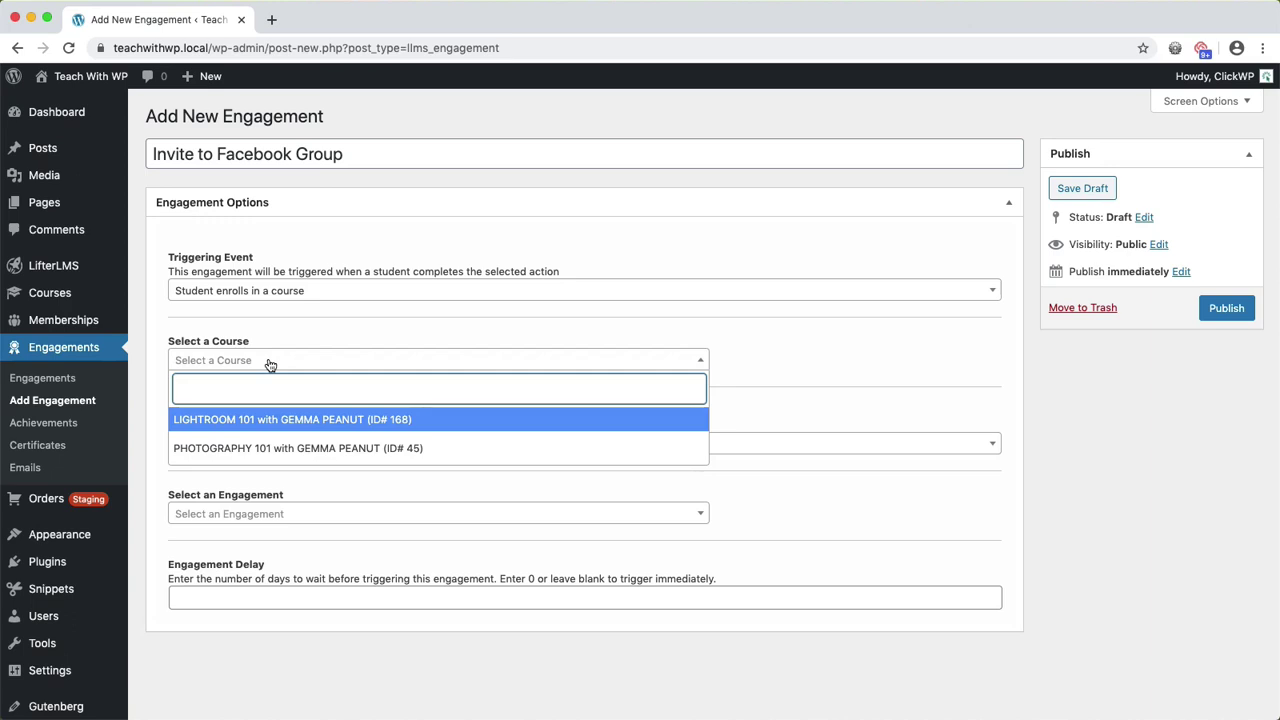
pyautogui.click(287, 455)
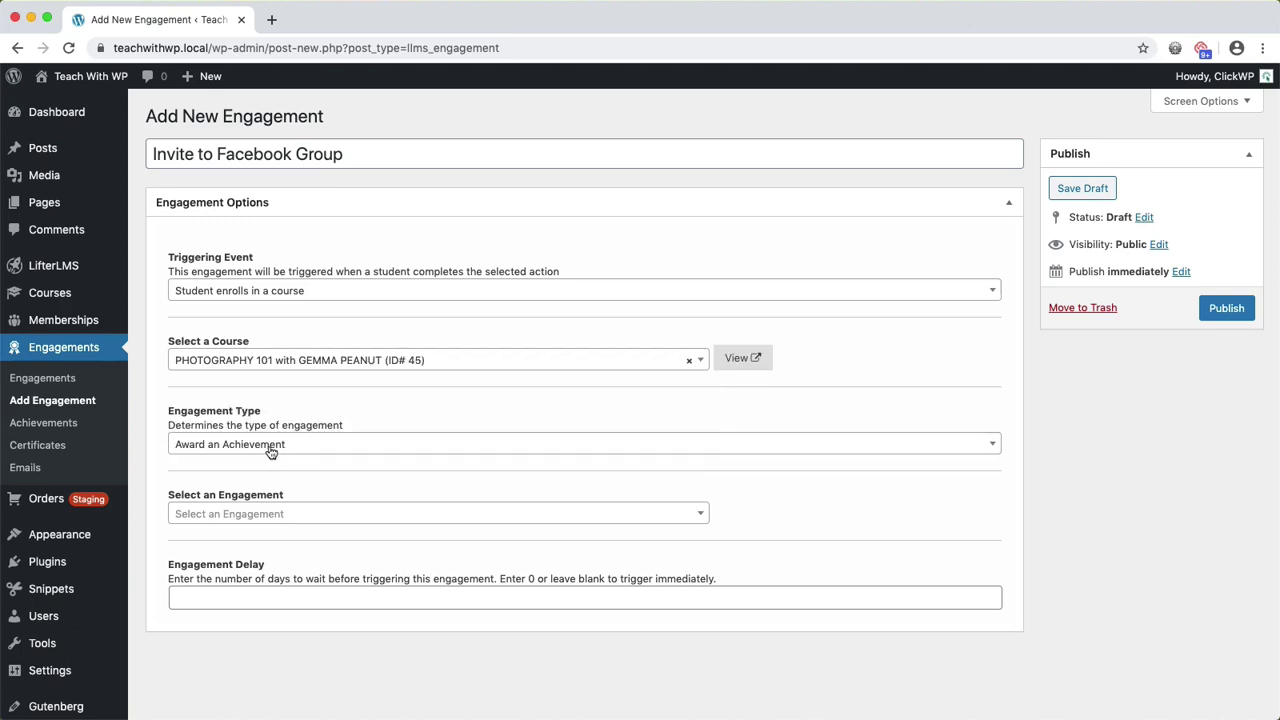
# Set the engagement type to Send an Email, using the "FB Group invite for Photography 101" email.
pyautogui.click(271, 447)
pyautogui.click(256, 563)
pyautogui.click(253, 516)
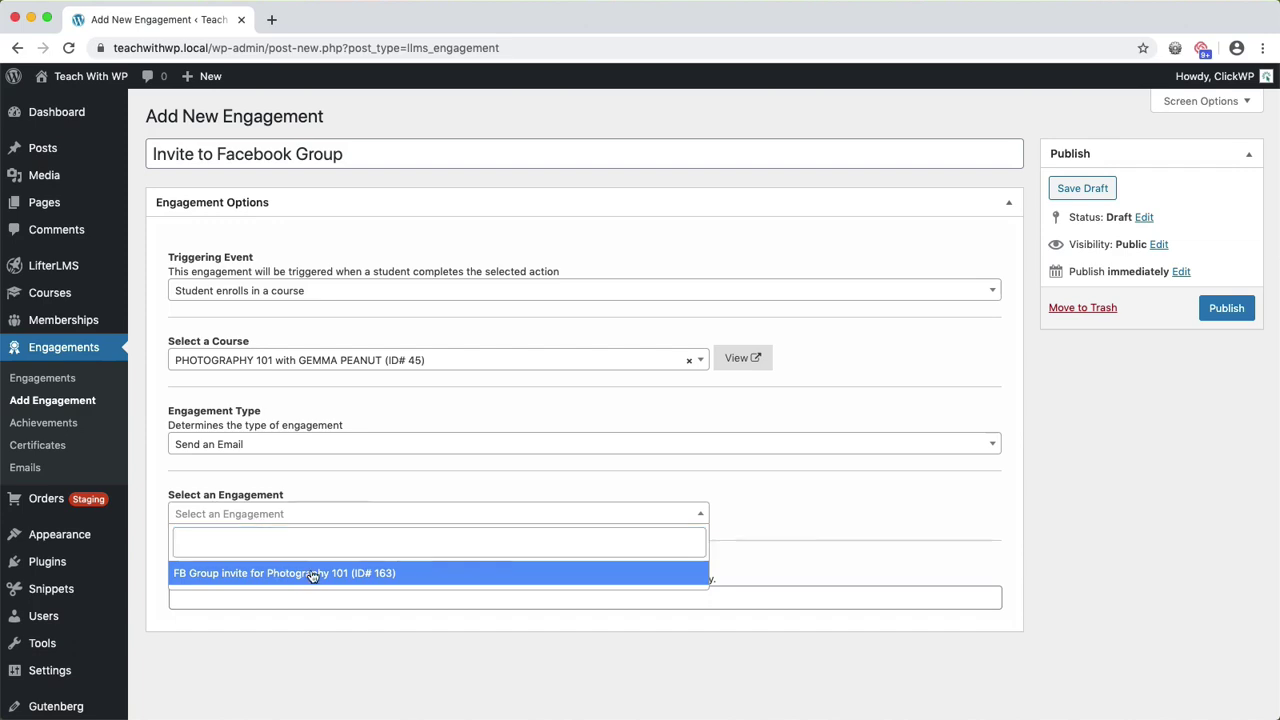
pyautogui.click(312, 574)
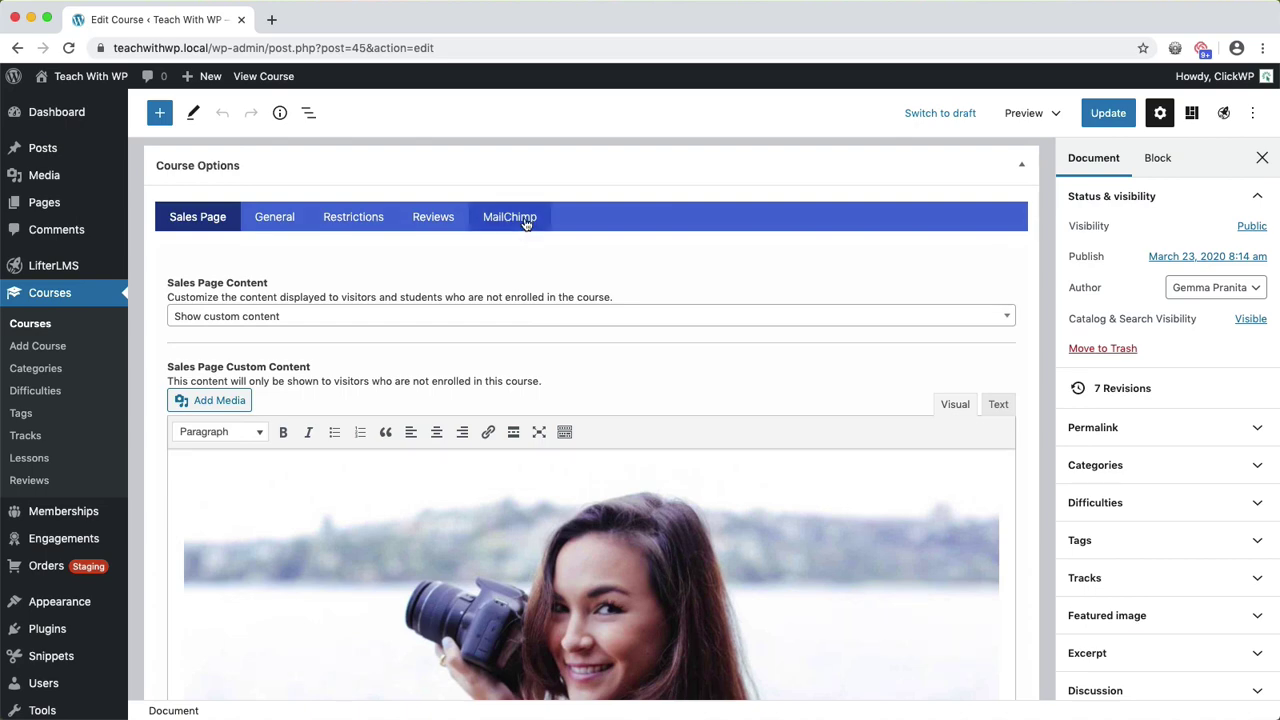
# In the course's MailChimp options, assign new enrollments to the Course Students list and the "Purchased: P101-oct2019" group.
pyautogui.click(522, 216)
pyautogui.click(303, 318)
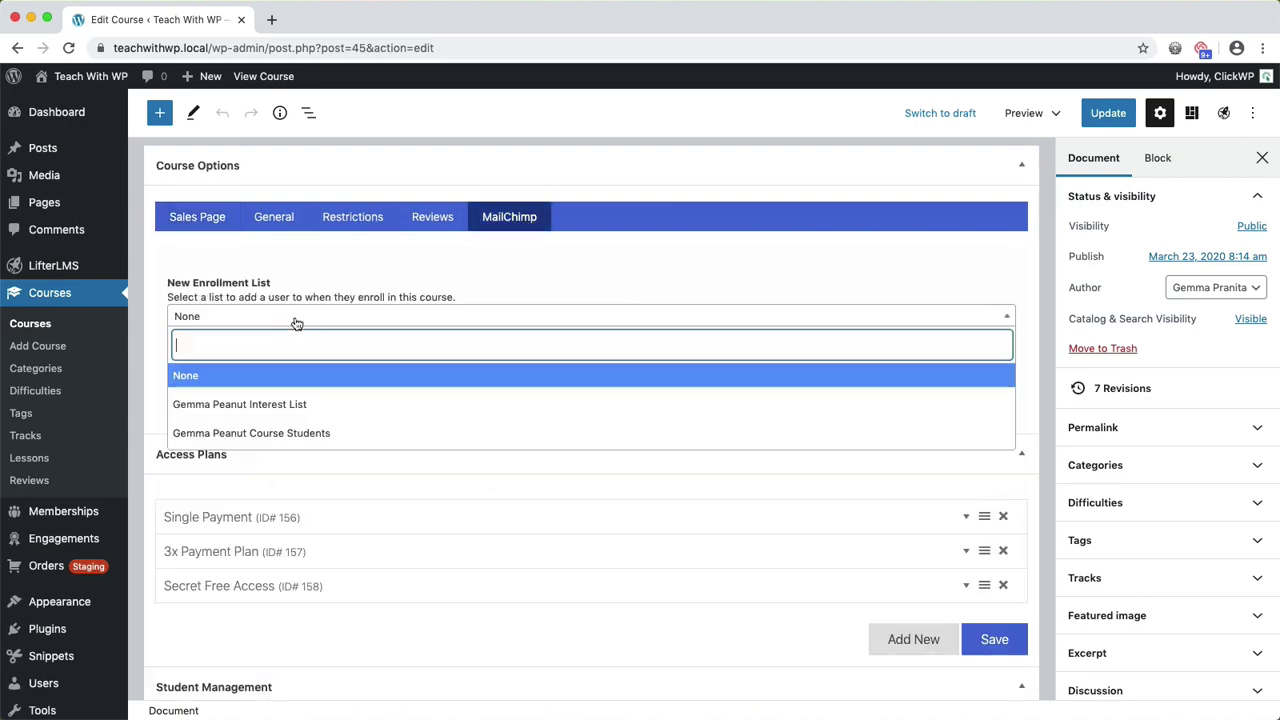
pyautogui.click(305, 432)
pyautogui.click(306, 400)
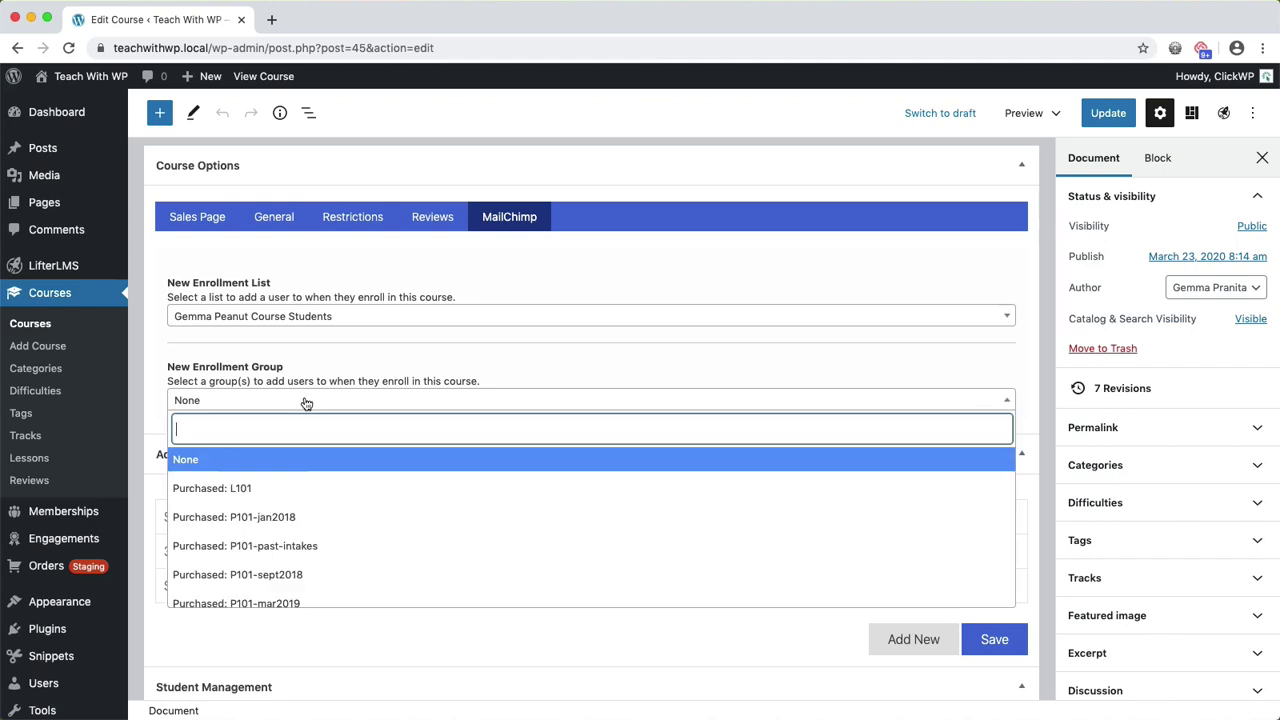
pyautogui.scroll(-3, 325, 500)
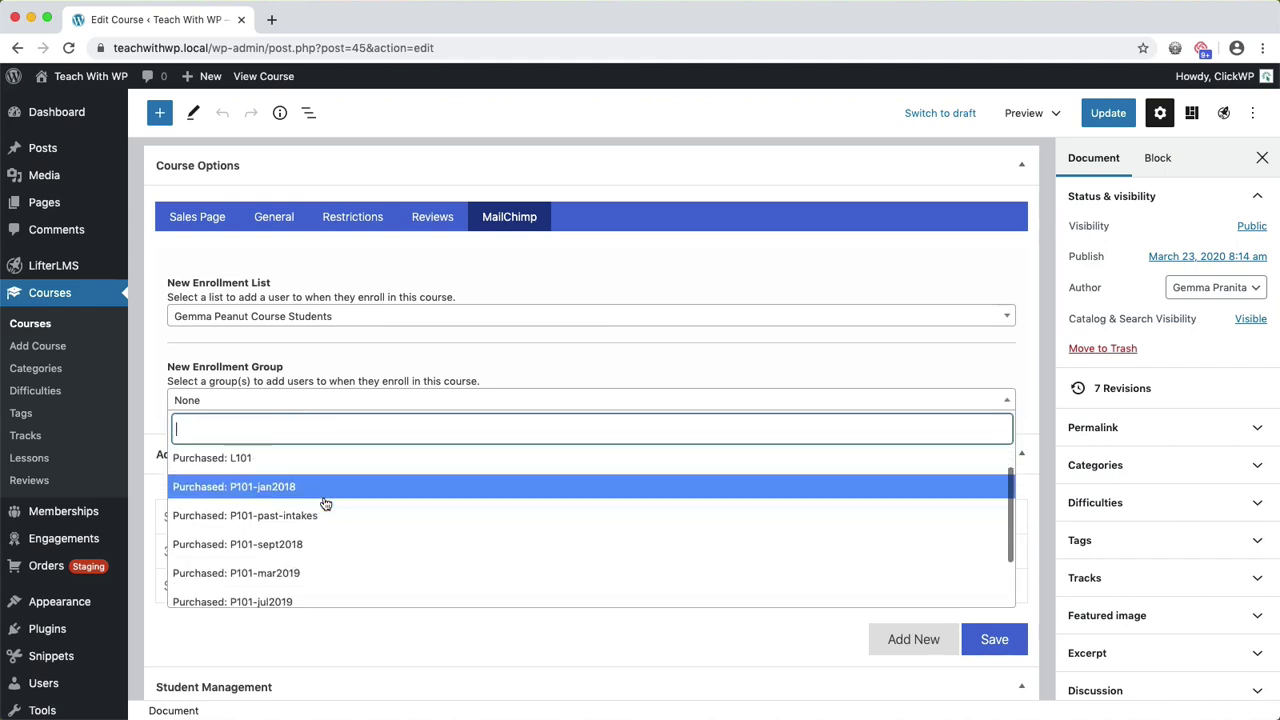
pyautogui.scroll(-2, 325, 503)
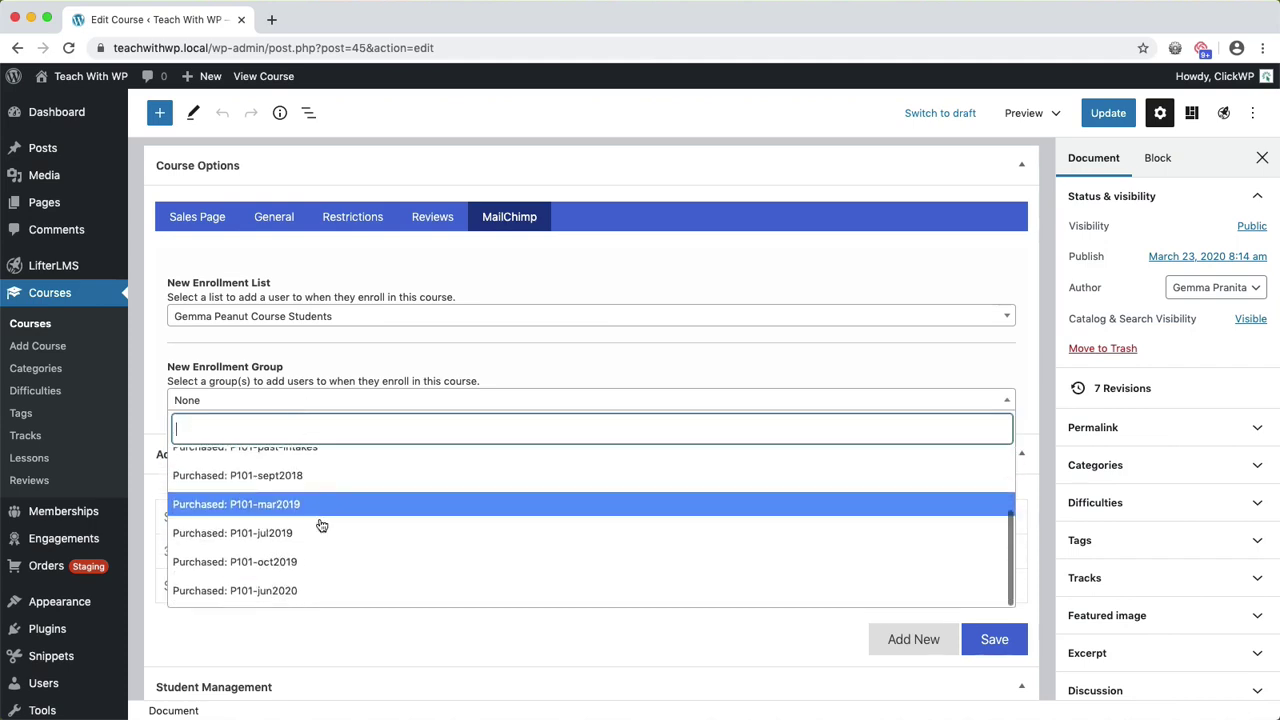
pyautogui.click(313, 563)
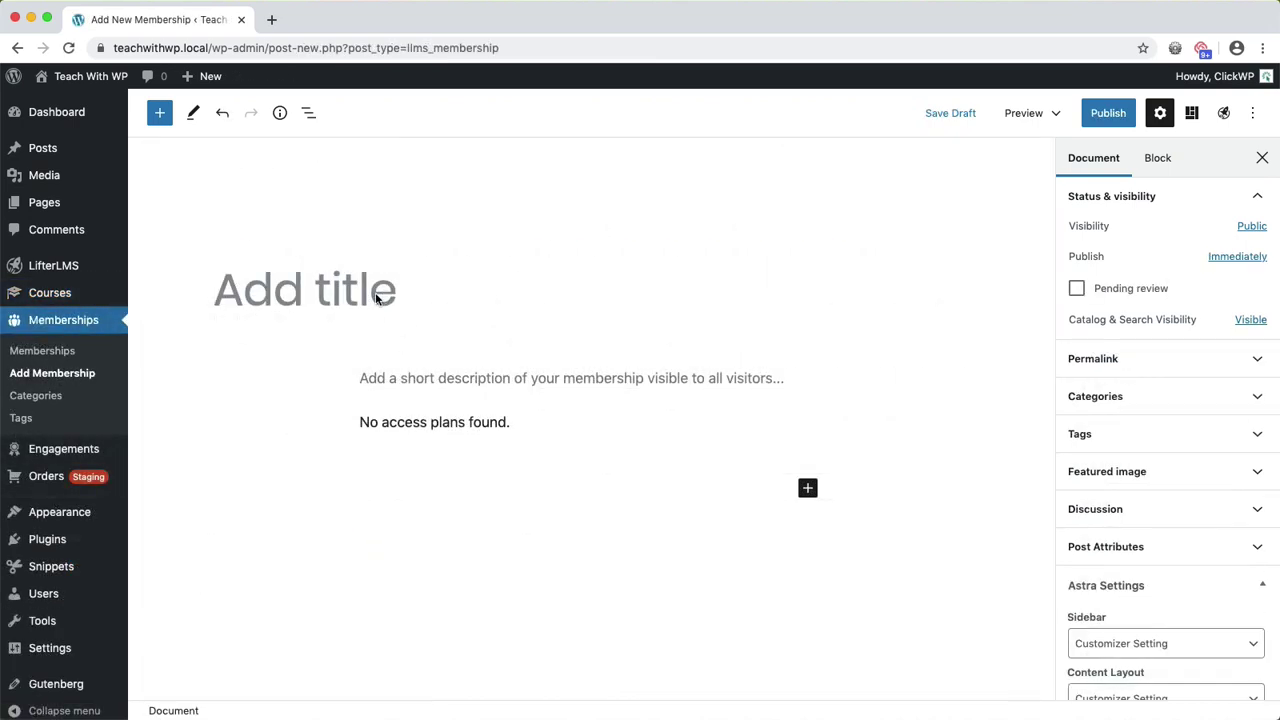
# Title the new membership "Shutterbug Club" and bring up its Membership Settings.
pyautogui.click(378, 297)
pyautogui.write('Shutterbug Club')
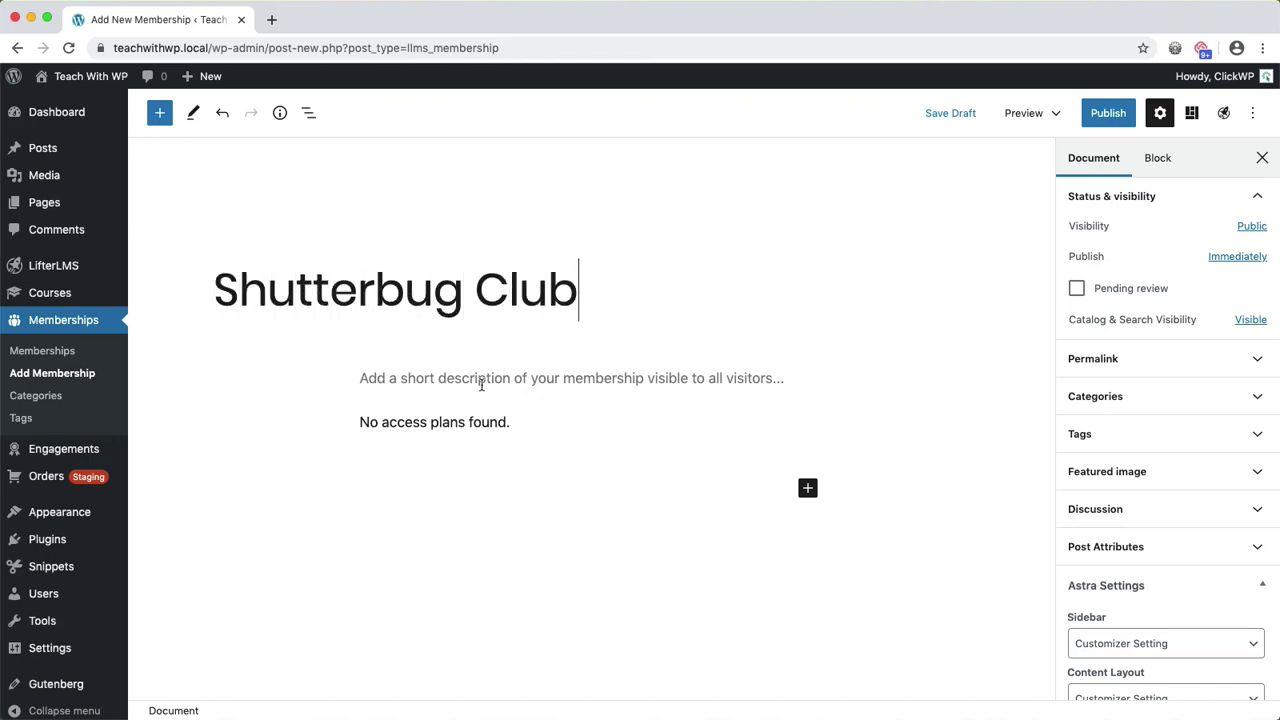
pyautogui.scroll(-10, 483, 384)
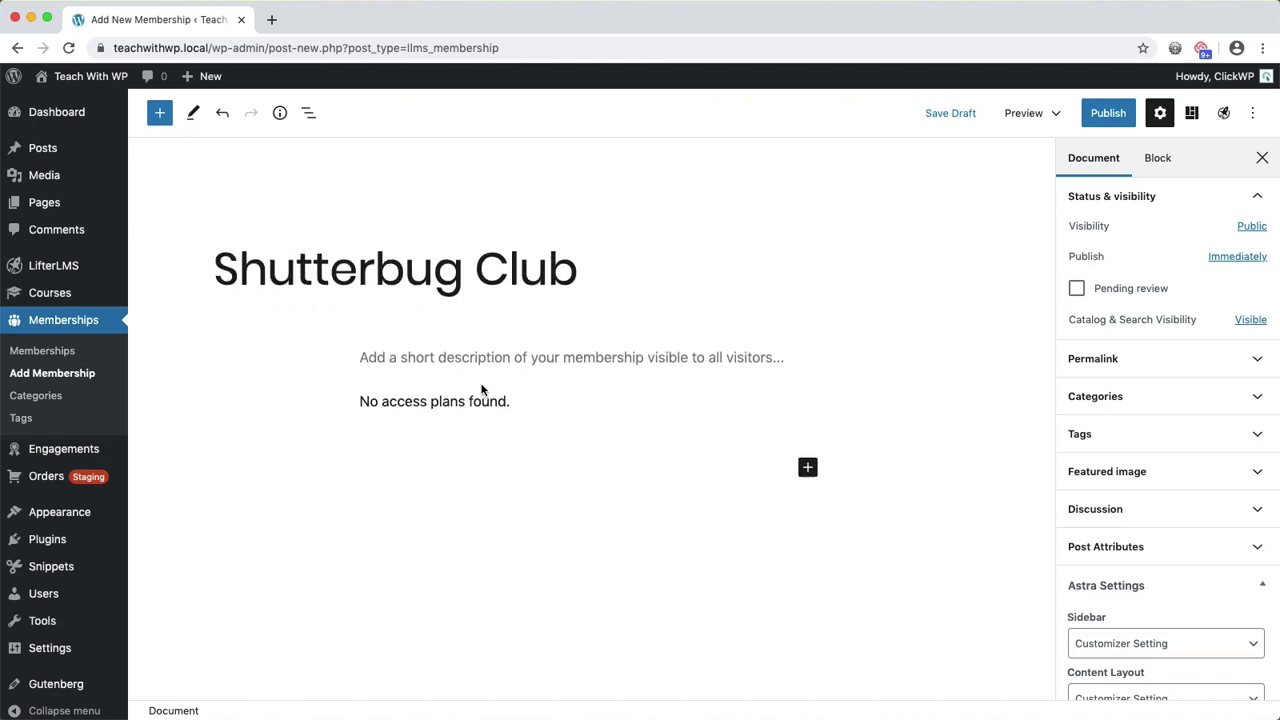
pyautogui.scroll(1, 484, 376)
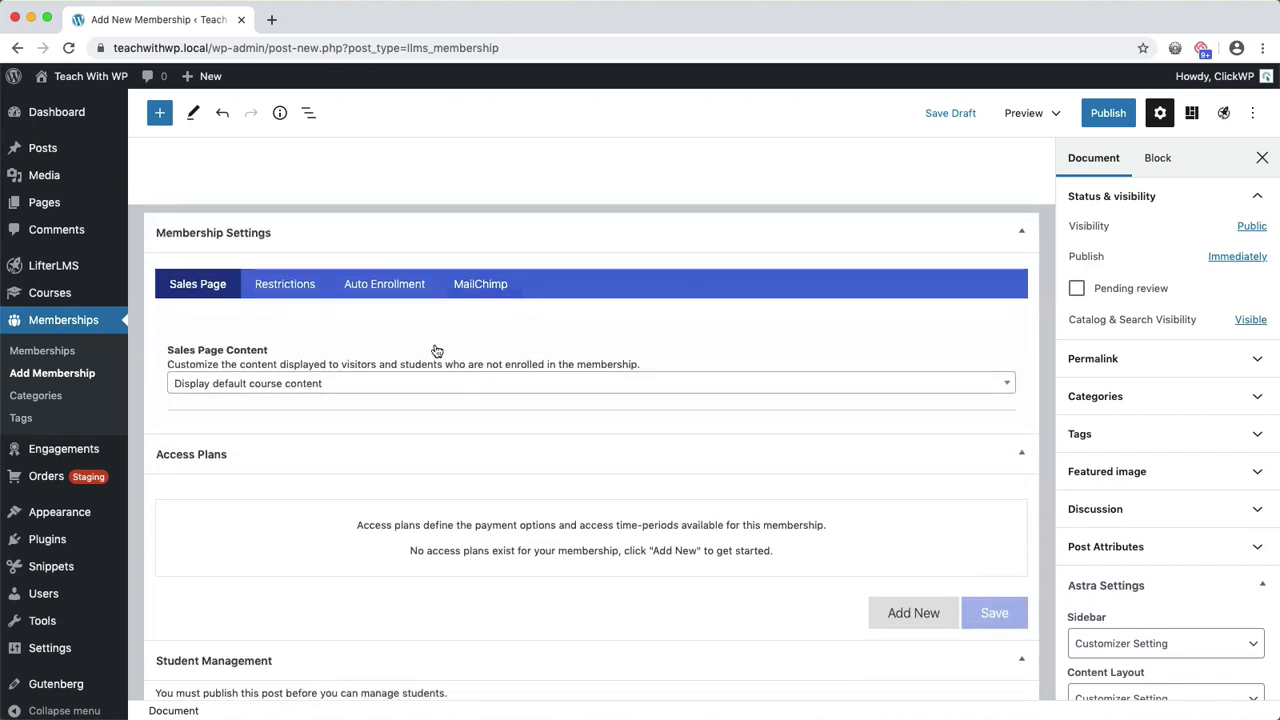
# Add the PHOTOGRAPHY 101 and LIGHTROOM 101 courses to the membership's automatic enrollment.
pyautogui.click(395, 288)
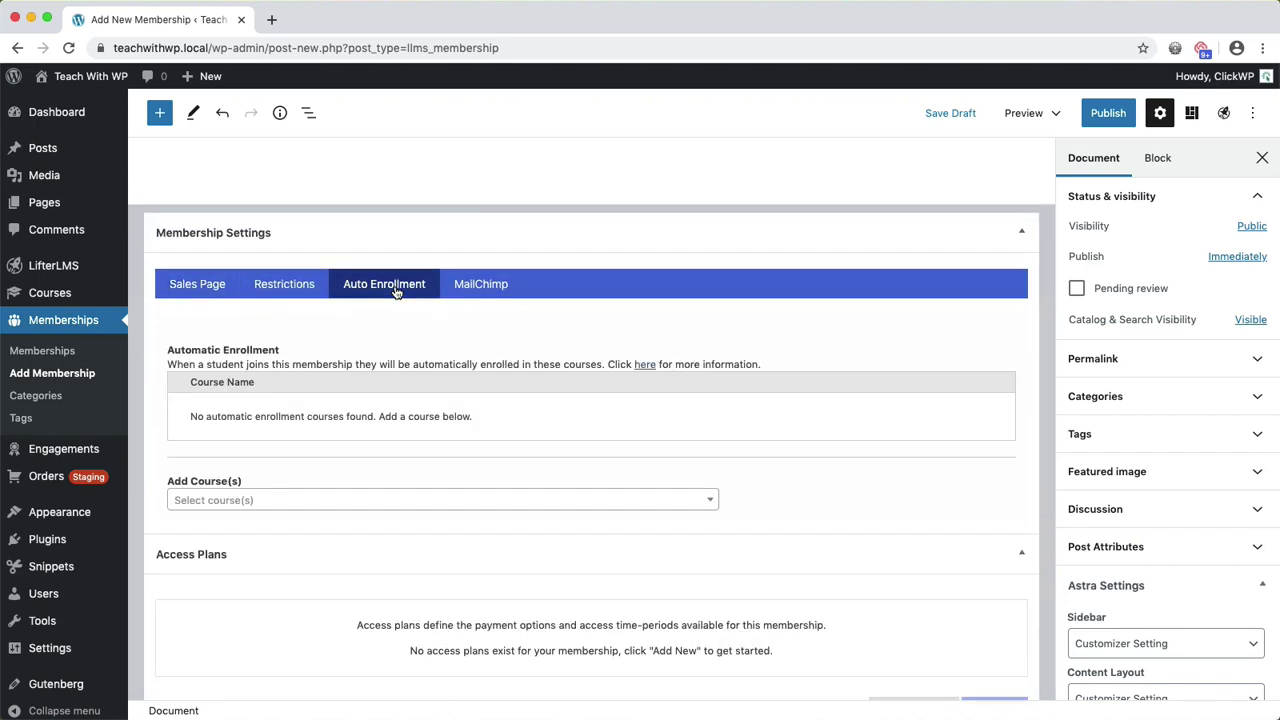
pyautogui.click(270, 500)
pyautogui.click(271, 587)
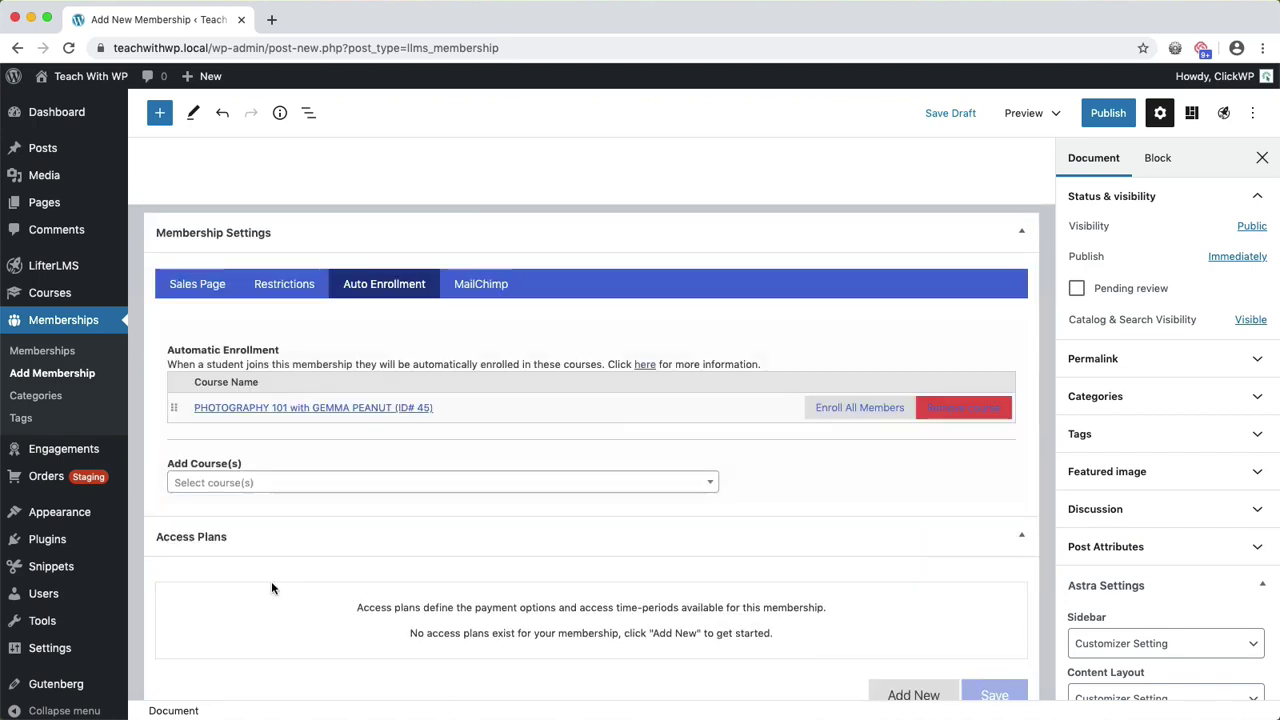
pyautogui.click(271, 487)
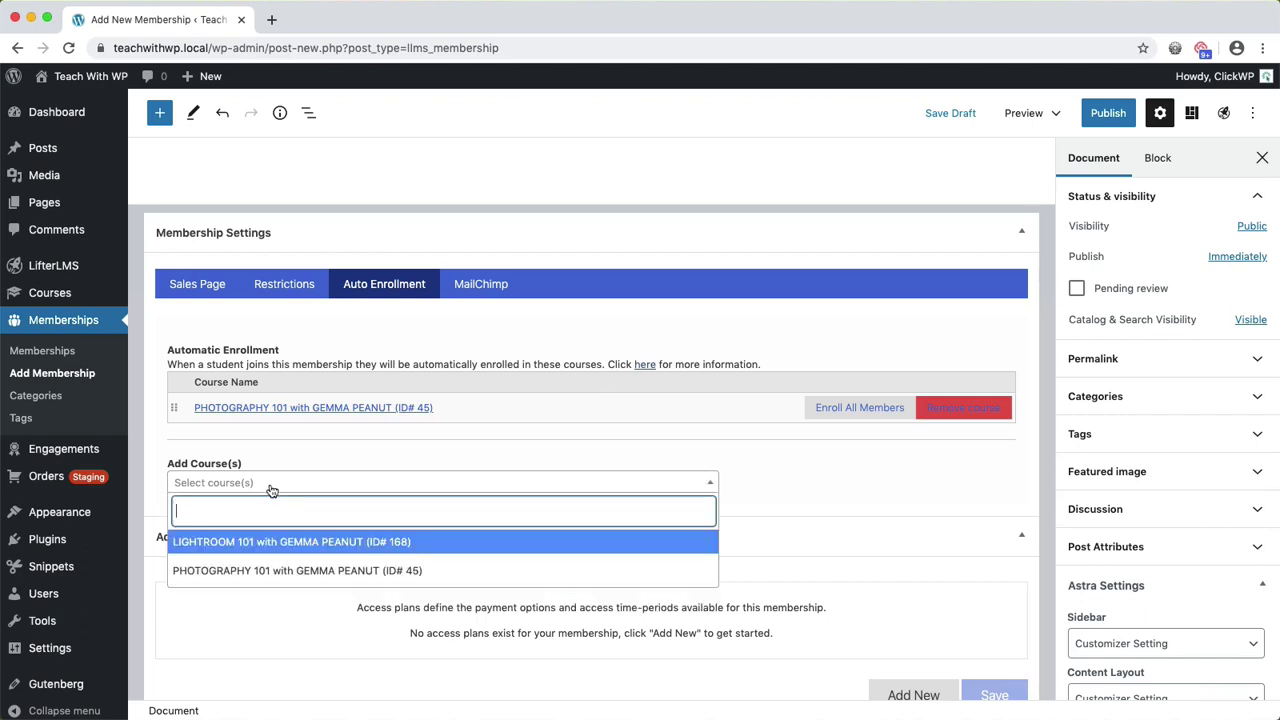
pyautogui.click(271, 542)
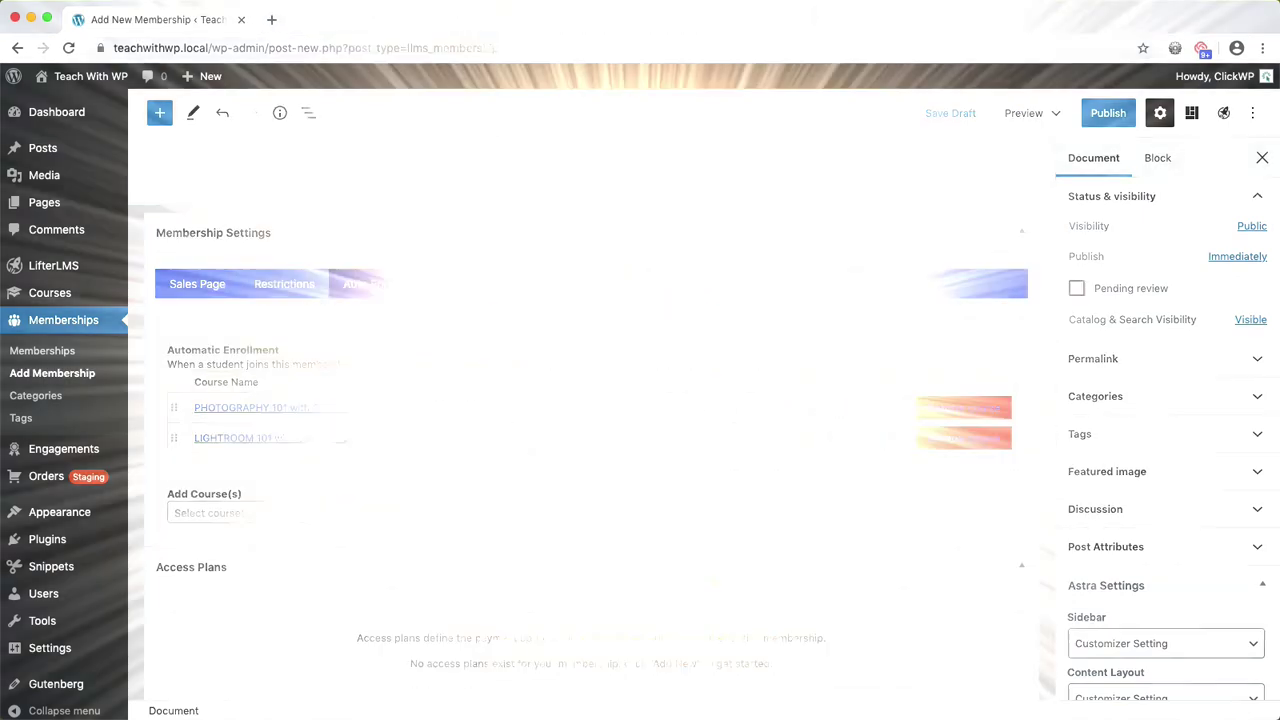
# Turn on the membership restriction for the sample first post and search for "shutt" as the membership visitors must belong to.
pyautogui.scroll(-2, 1107, 430)
pyautogui.scroll(-3, 1107, 430)
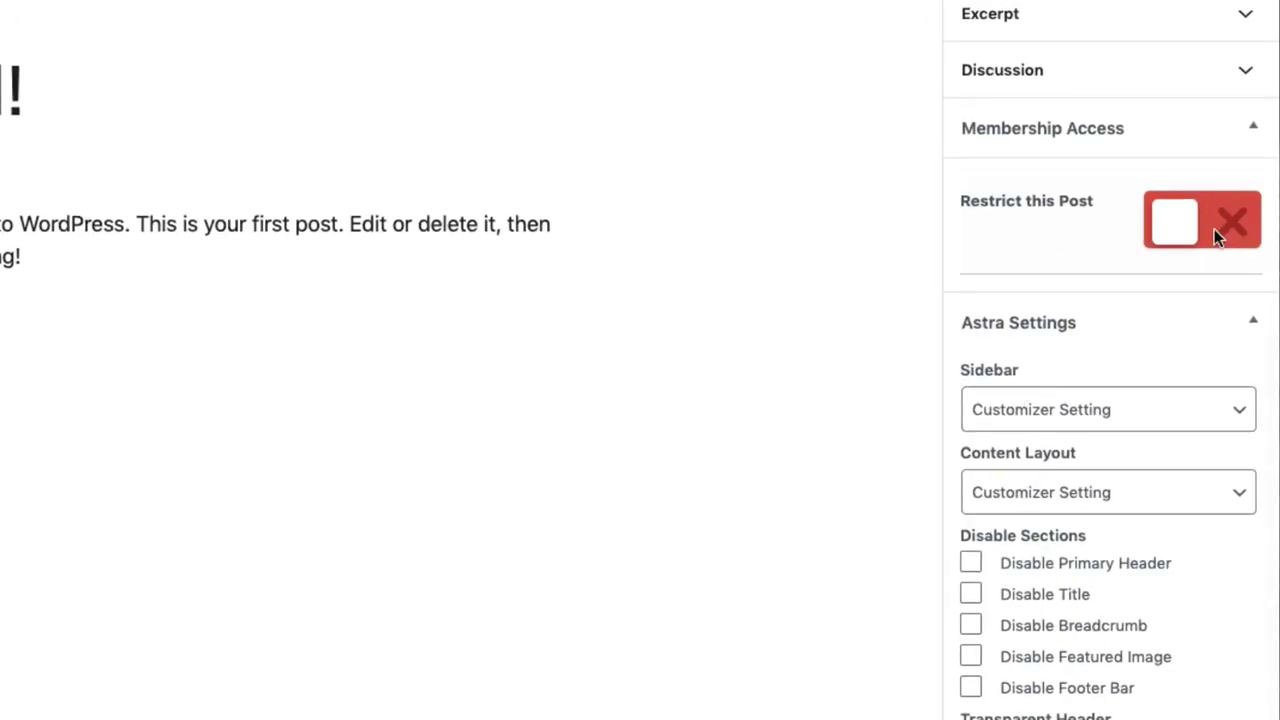
pyautogui.click(1190, 225)
pyautogui.click(1023, 389)
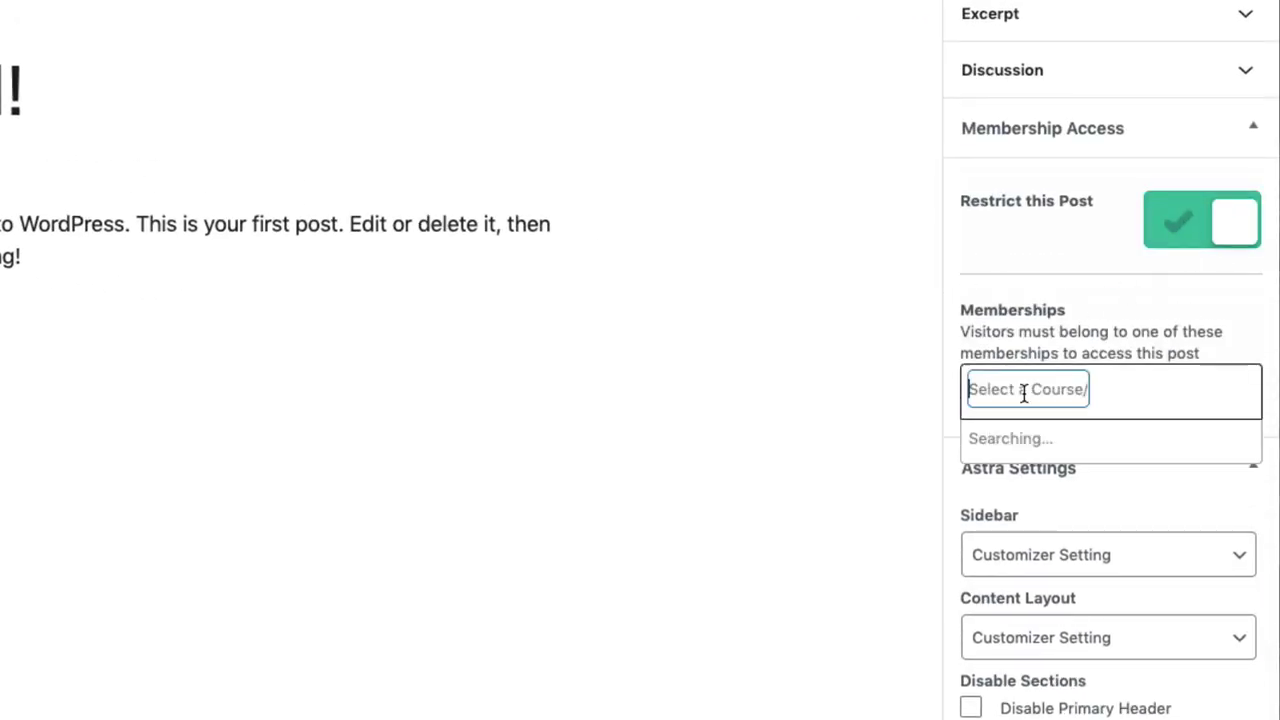
pyautogui.write('shutt')
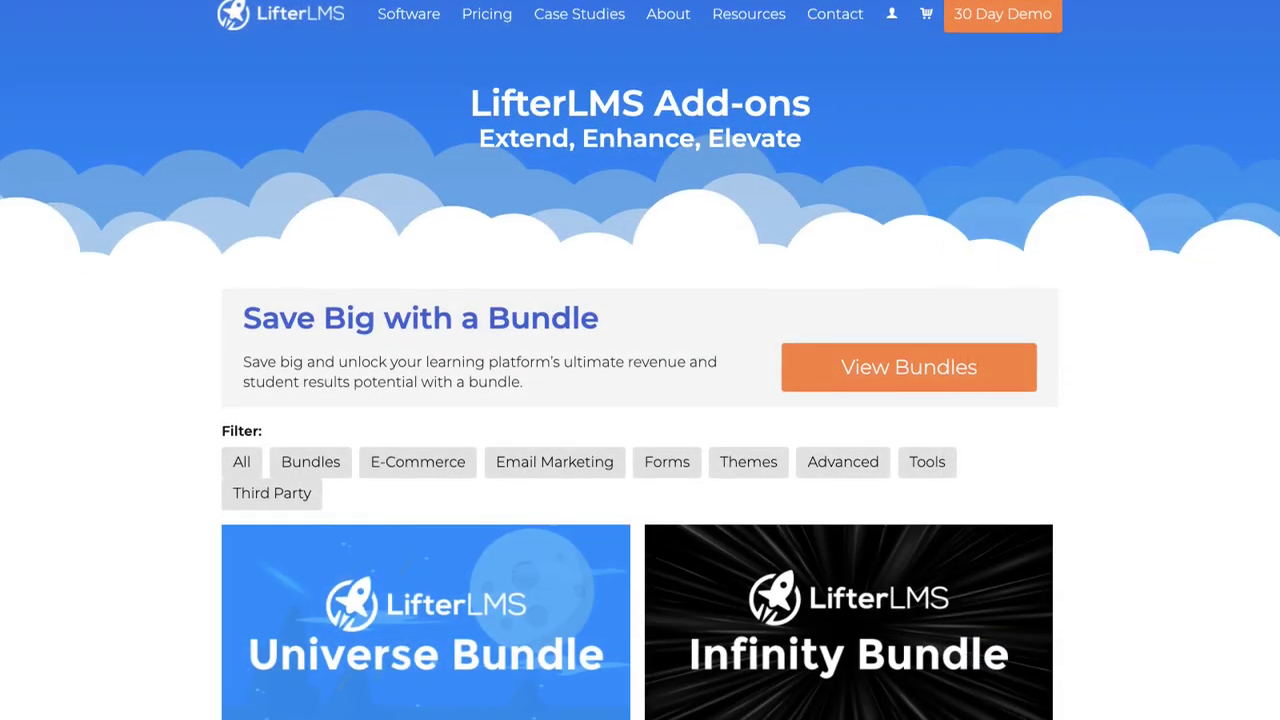
# Look through the LifterLMS add-ons catalogue, from the bundles down past the Social Learning and Private Areas add-ons.
pyautogui.scroll(-2, 640, 400)
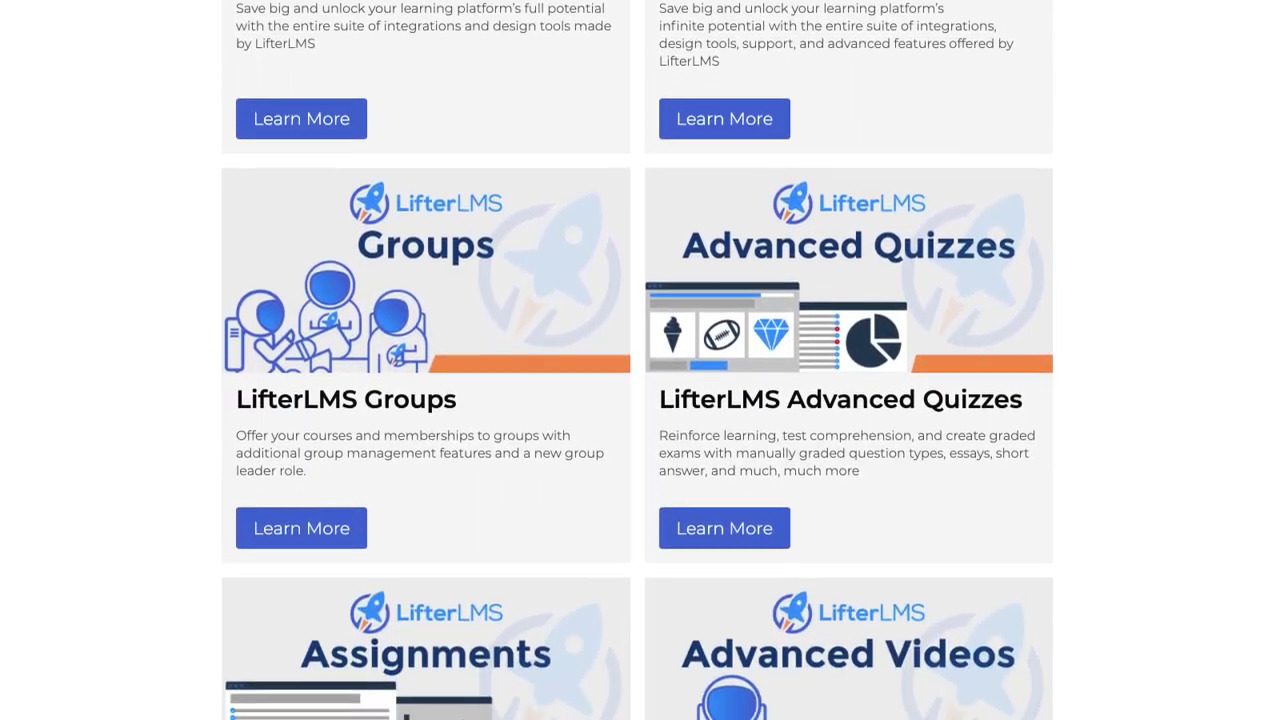
pyautogui.scroll(-3, 640, 360)
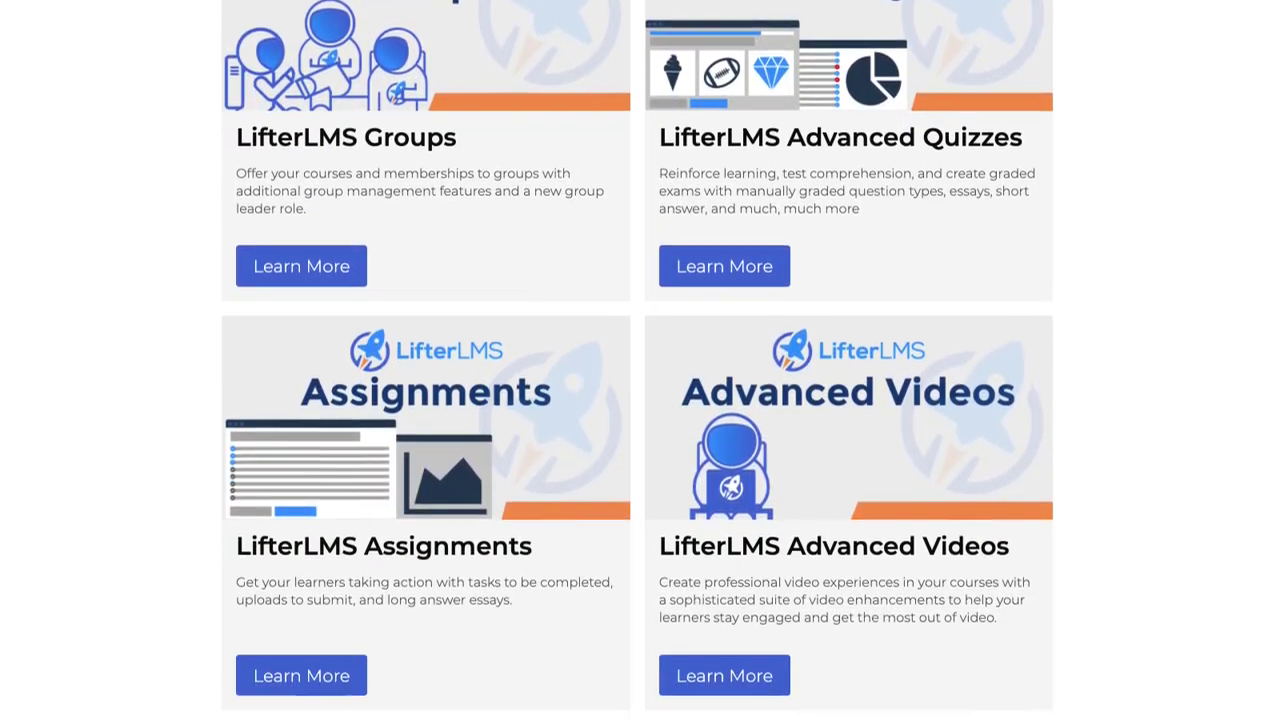
pyautogui.scroll(-3, 640, 360)
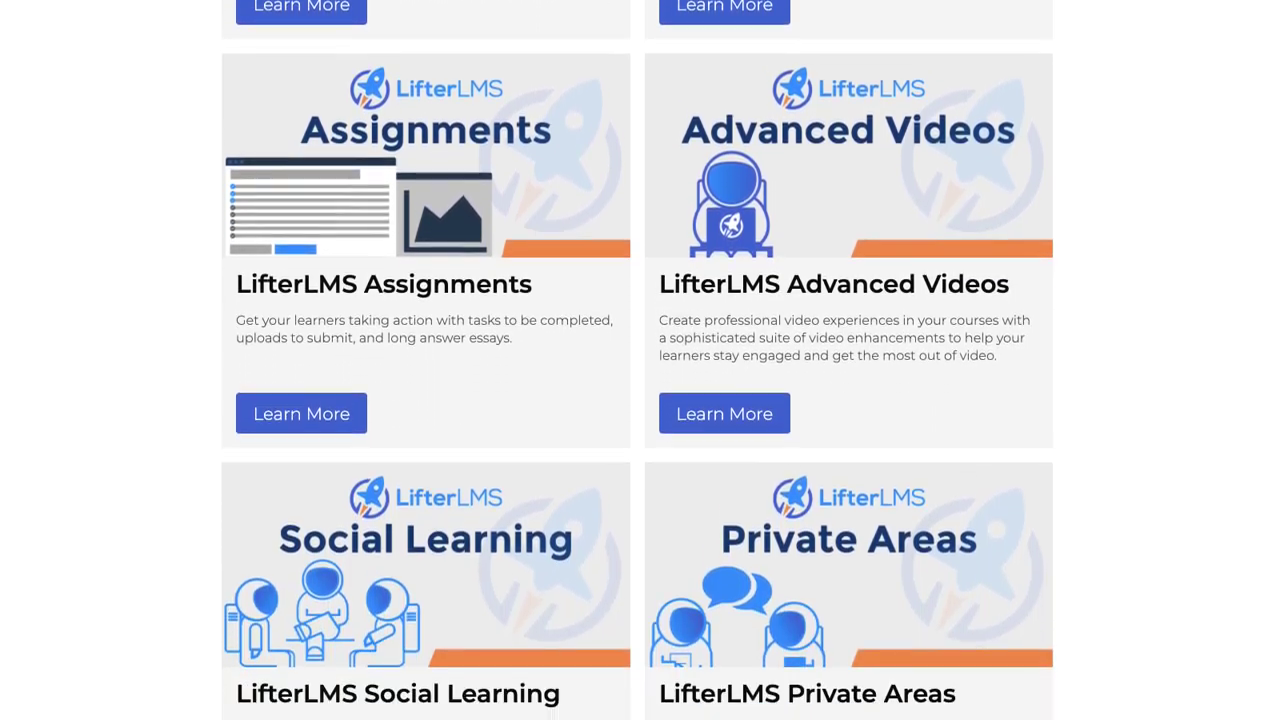
pyautogui.scroll(-3, 640, 360)
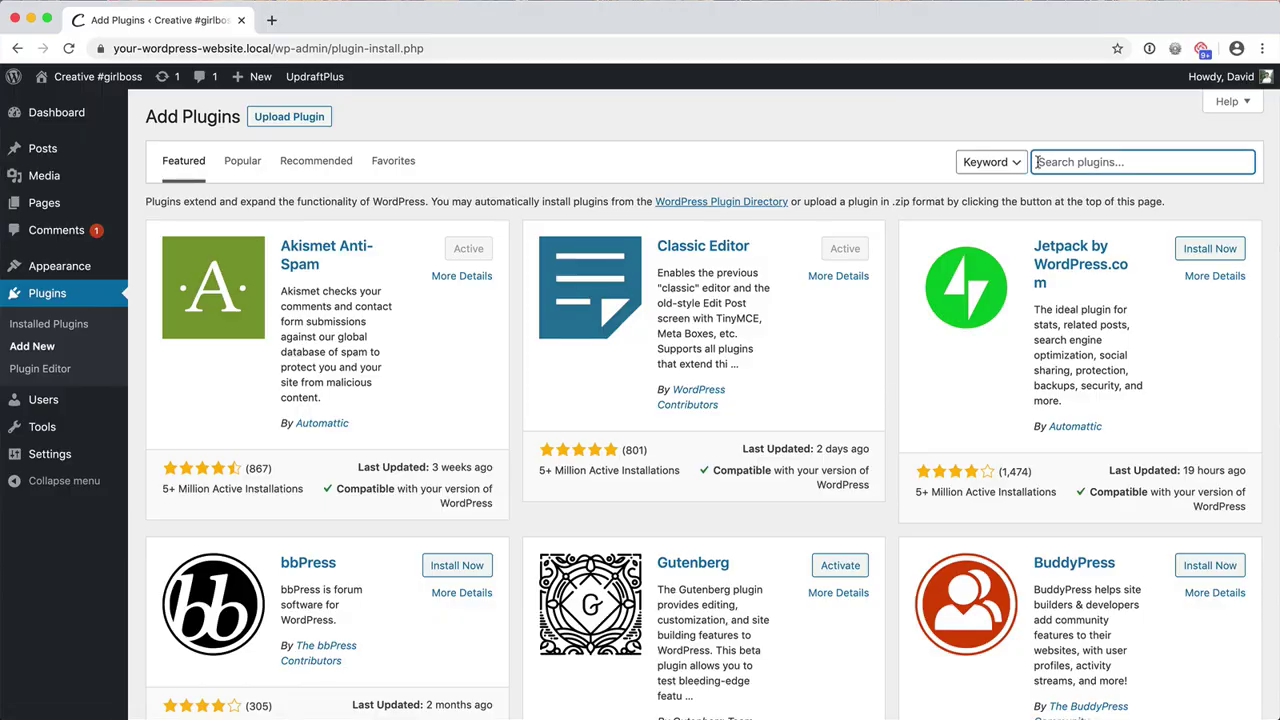
# Find the LifterLMS plugin by searching for "lifterlms", then install and activate it on the site.
pyautogui.write('lifterlms')
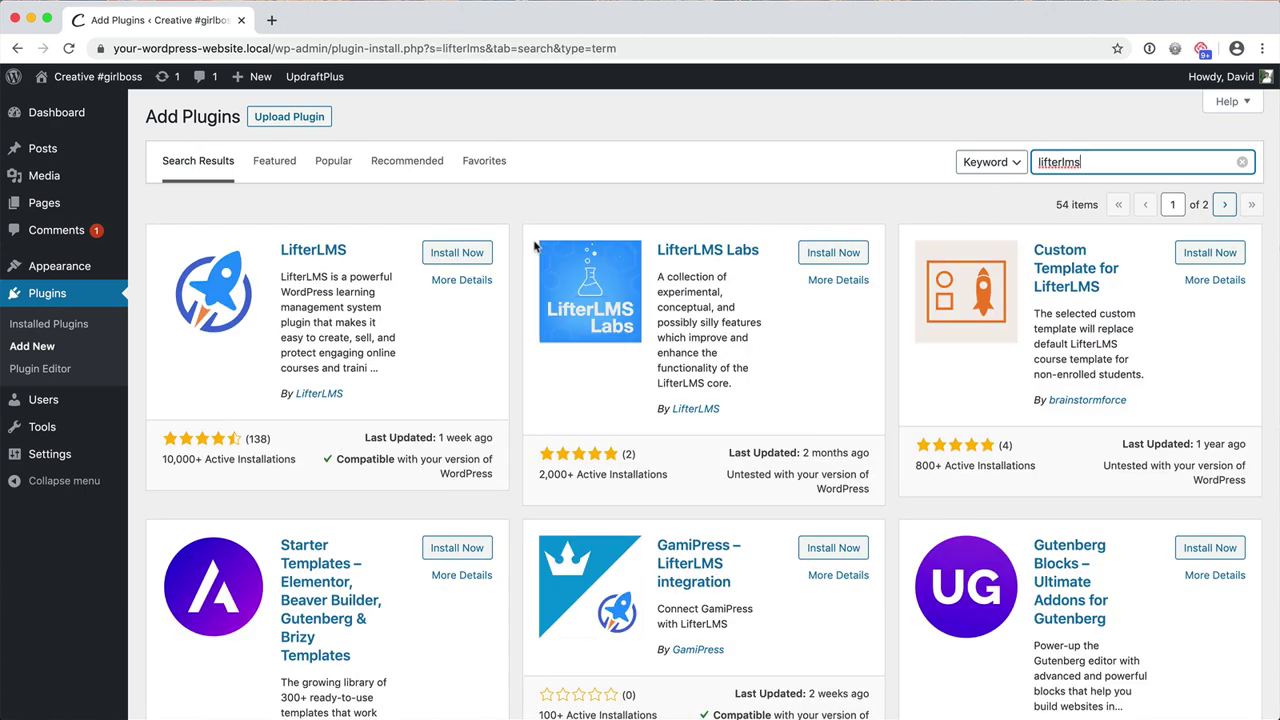
pyautogui.click(478, 256)
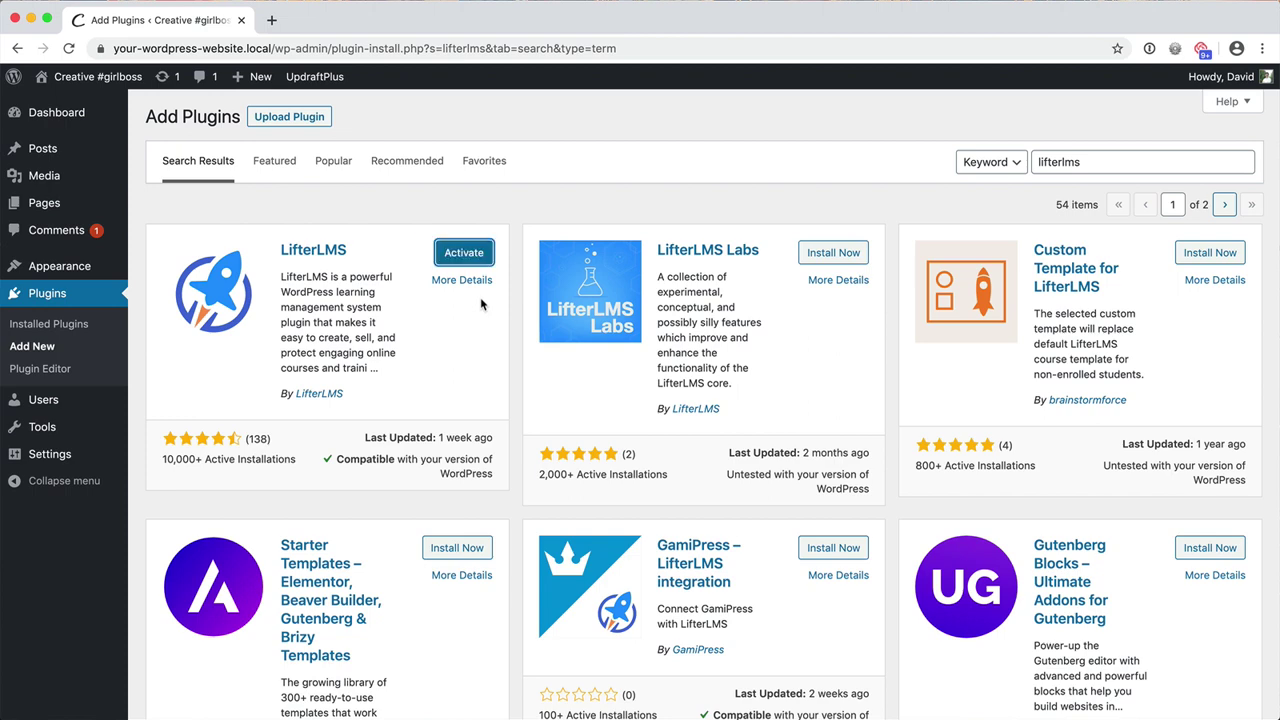
pyautogui.click(471, 262)
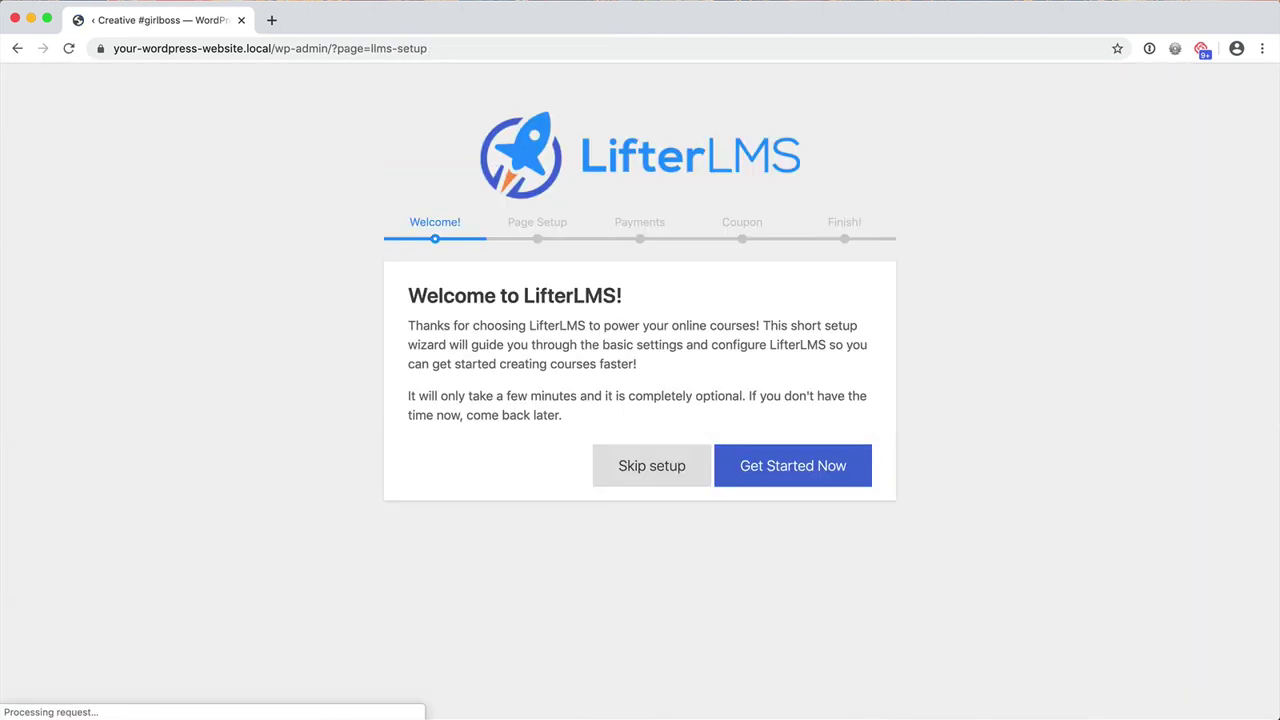